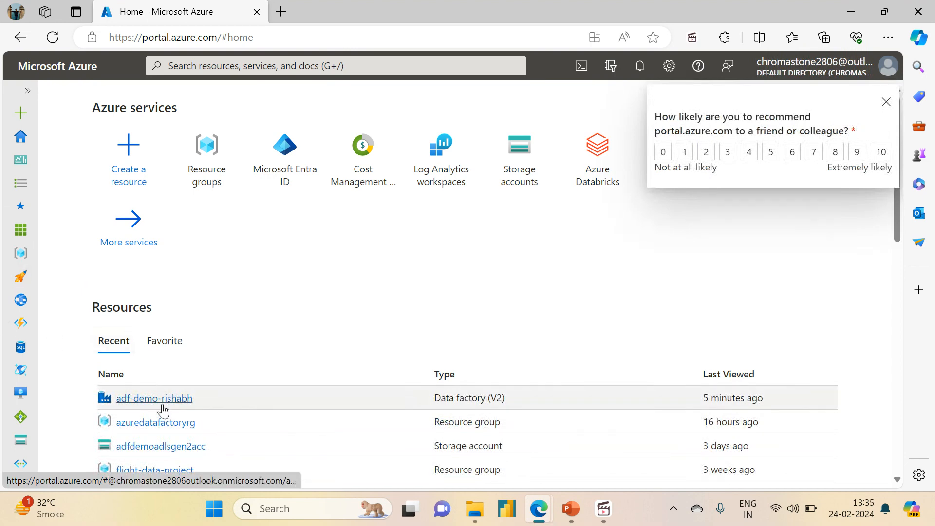
# Open the recently viewed data factory, dismiss the notifications, and launch its Azure Data Factory Studio.
pyautogui.click(158, 399)
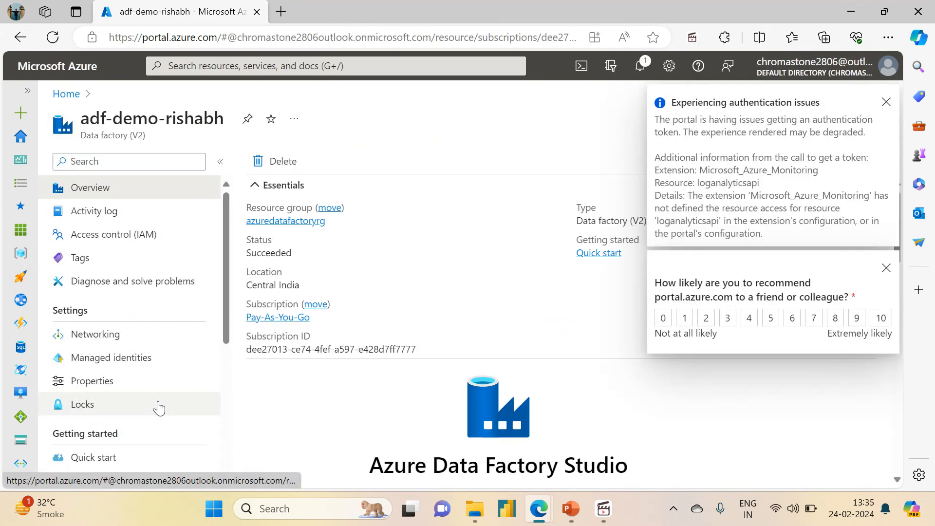
pyautogui.click(884, 104)
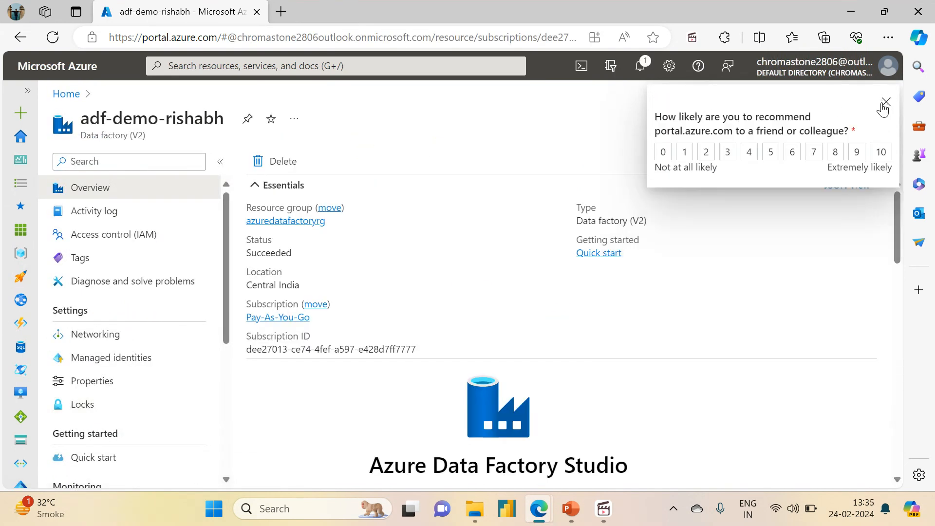
pyautogui.click(884, 104)
pyautogui.scroll(-4, 674, 270)
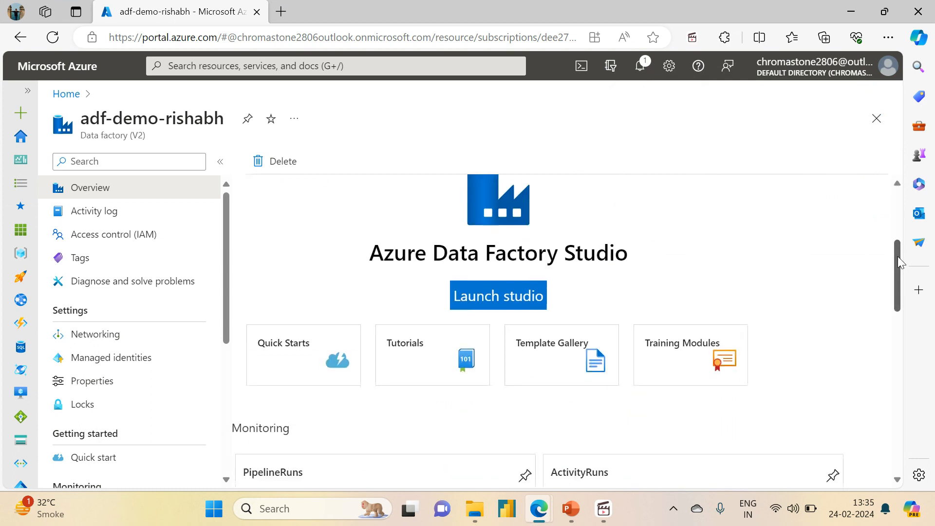
pyautogui.click(486, 294)
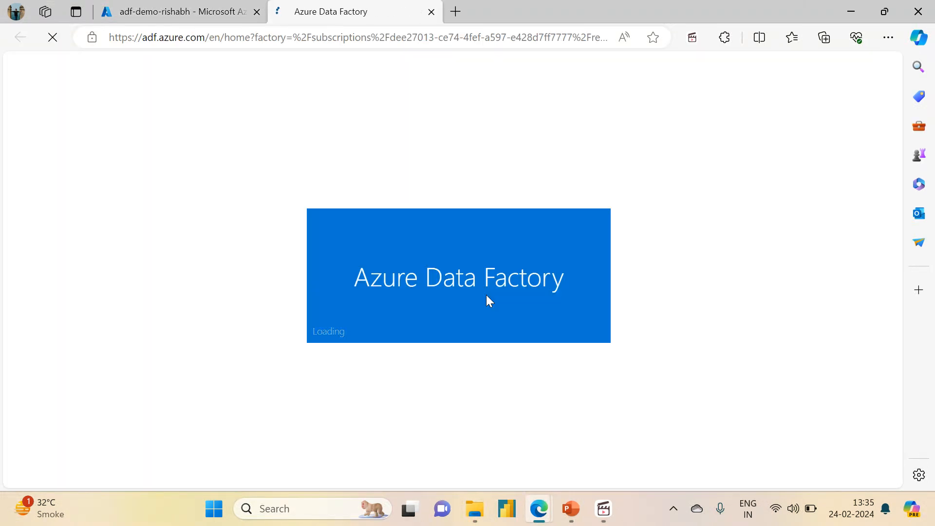
pyautogui.click(196, 22)
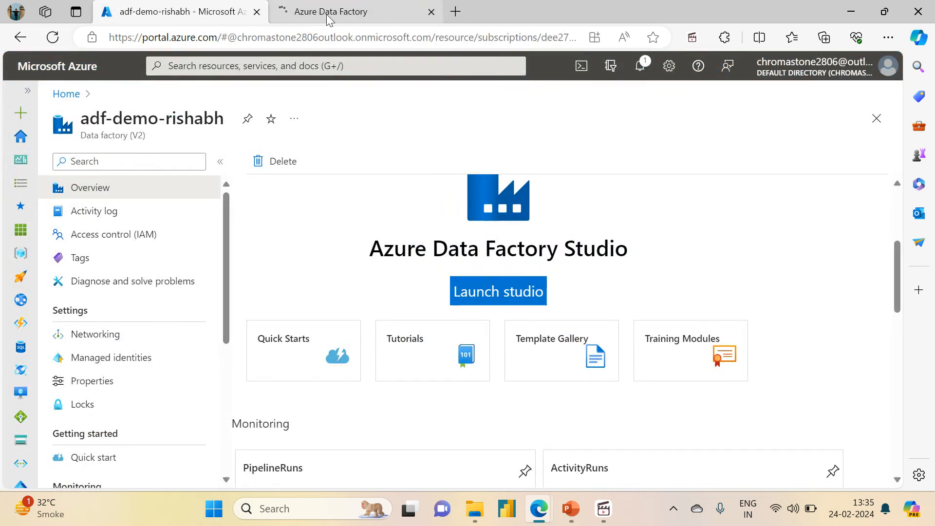
pyautogui.moveTo(326, 14)
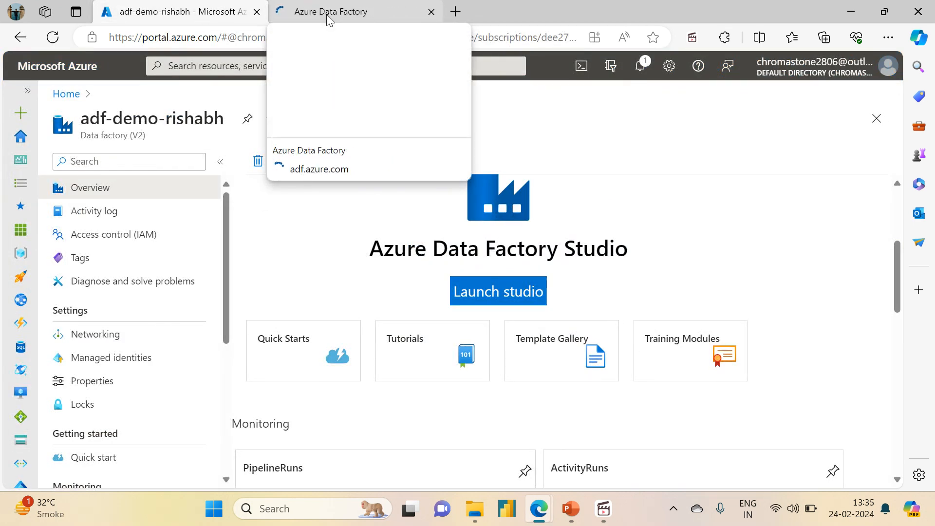
pyautogui.click(326, 14)
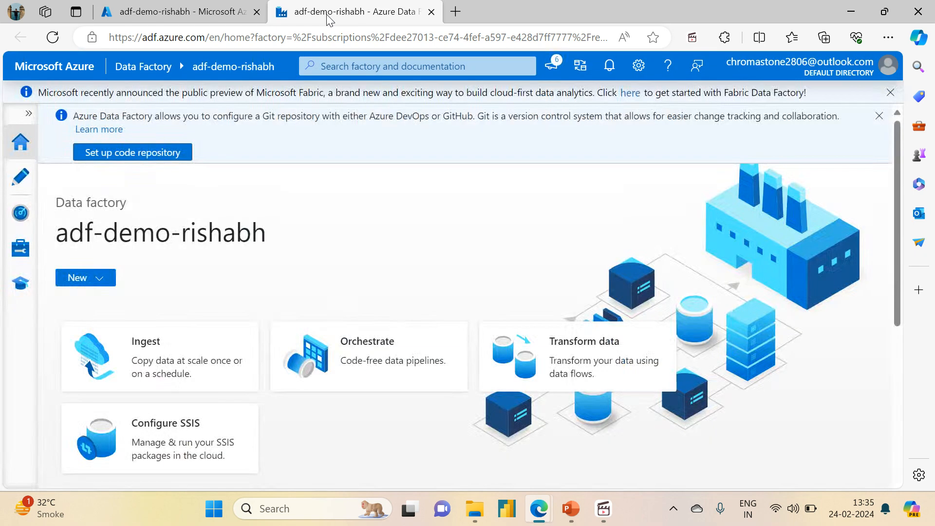
# Create a new pipeline under Pipelines in the factory's authoring area.
pyautogui.click(19, 179)
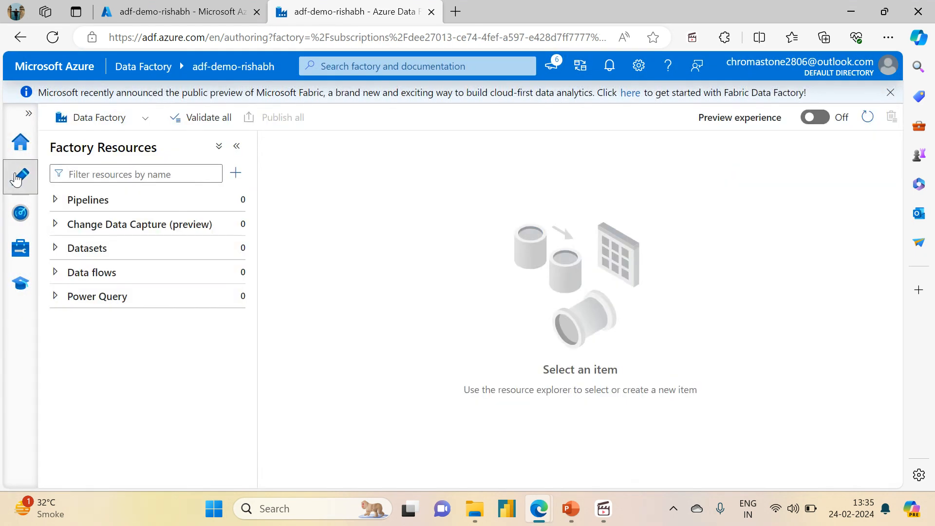
pyautogui.click(54, 200)
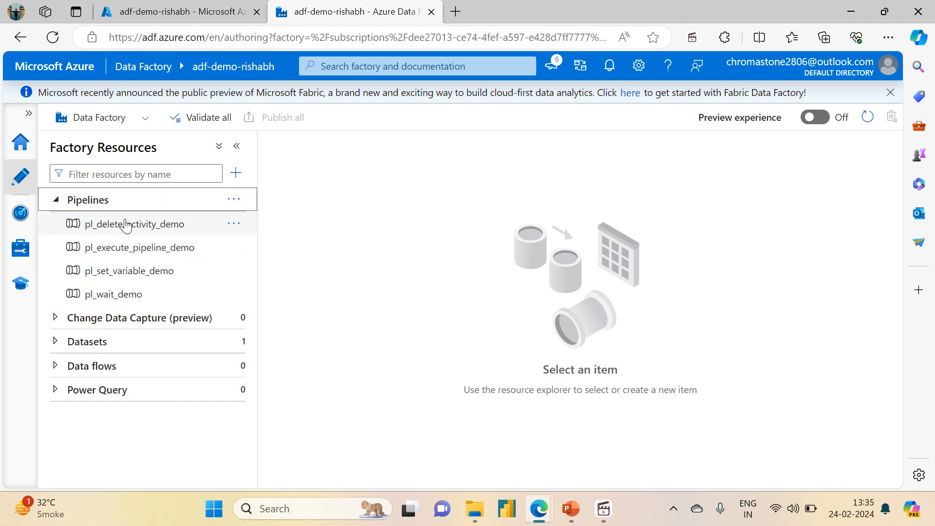
pyautogui.click(227, 204)
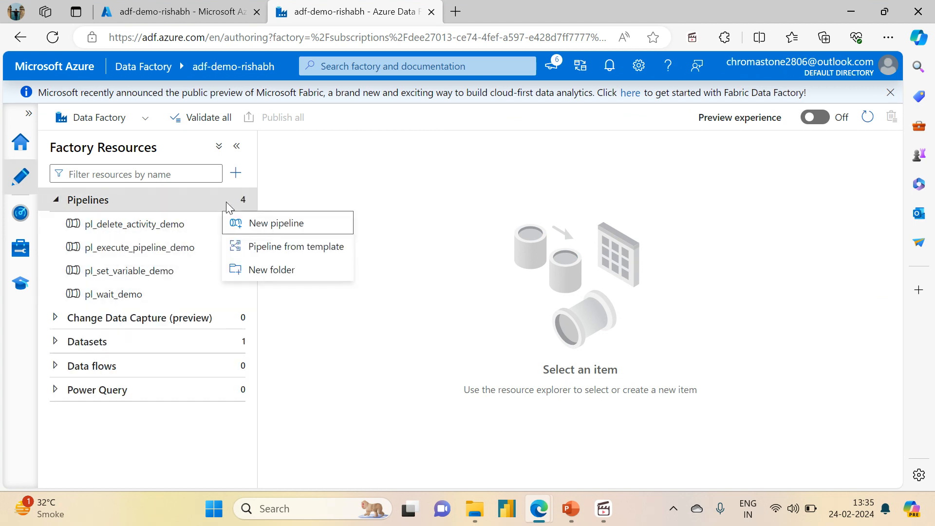
pyautogui.click(287, 224)
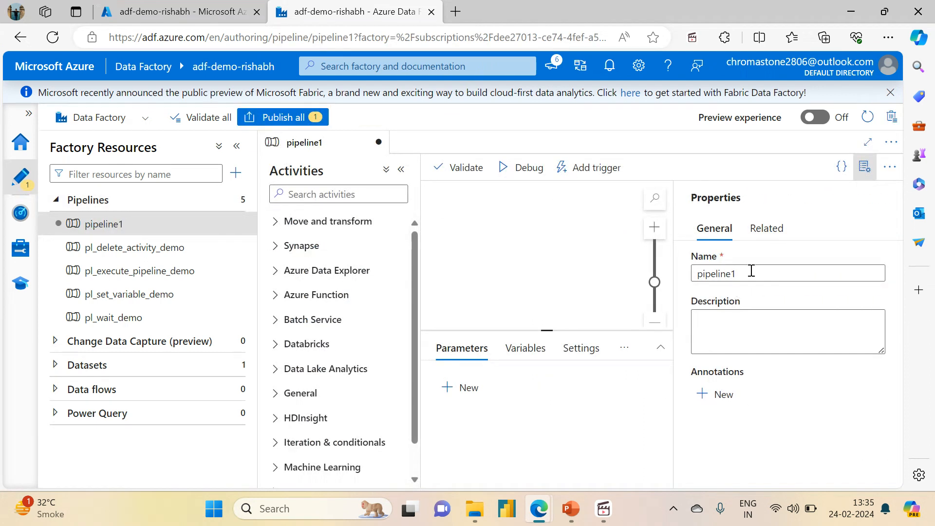
# Name the new pipeline pl_append_variable_demo and hide its properties.
pyautogui.click(755, 270)
pyautogui.hotkey('ctrl', 'a')
pyautogui.write('pl_')
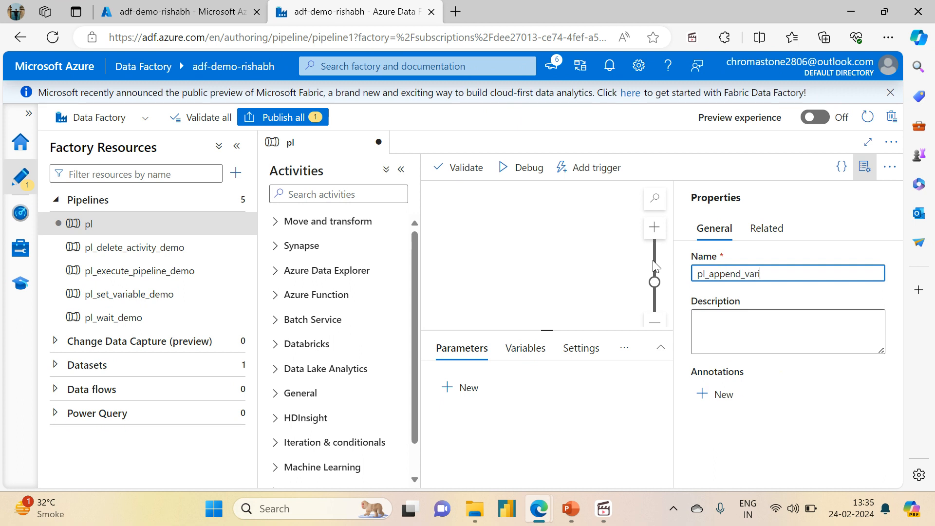
pyautogui.write('append_variable_demo')
pyautogui.click(861, 168)
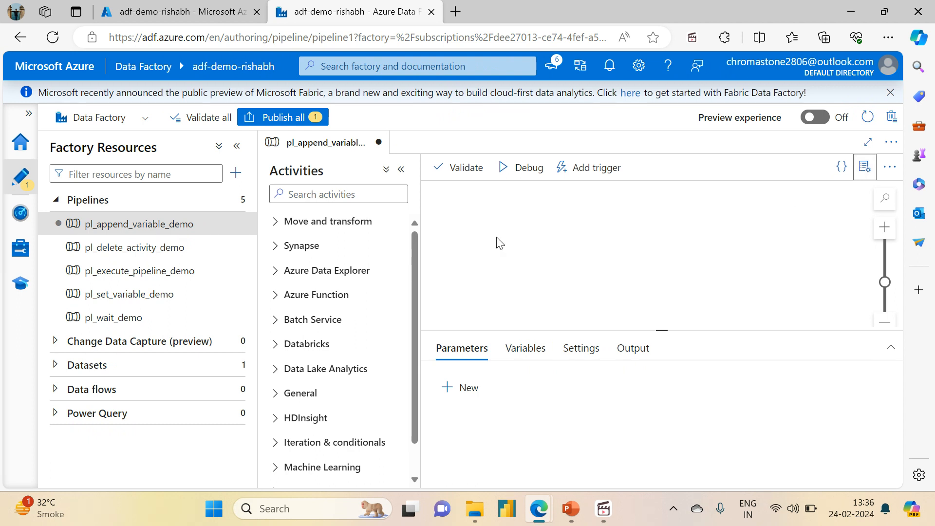
# Add a pipeline variable named file_array with the type Array.
pyautogui.click(237, 145)
pyautogui.click(332, 360)
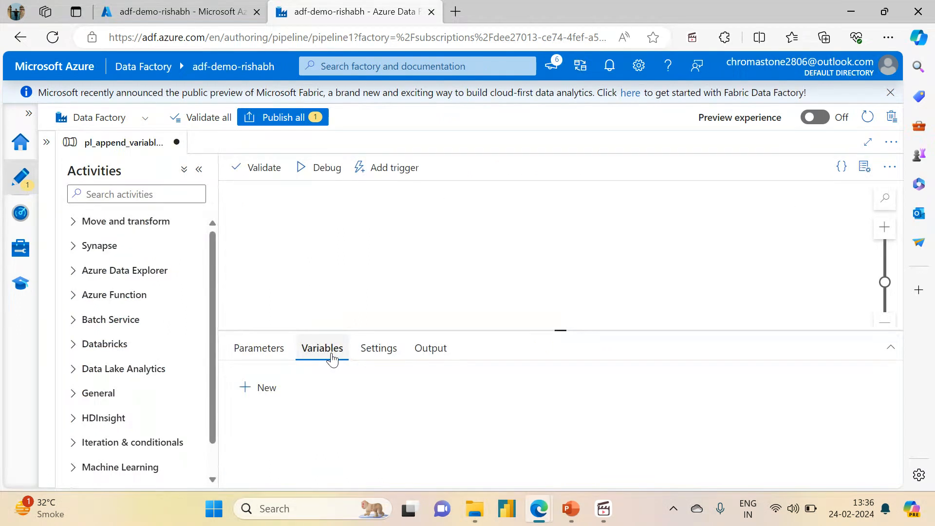
pyautogui.click(262, 394)
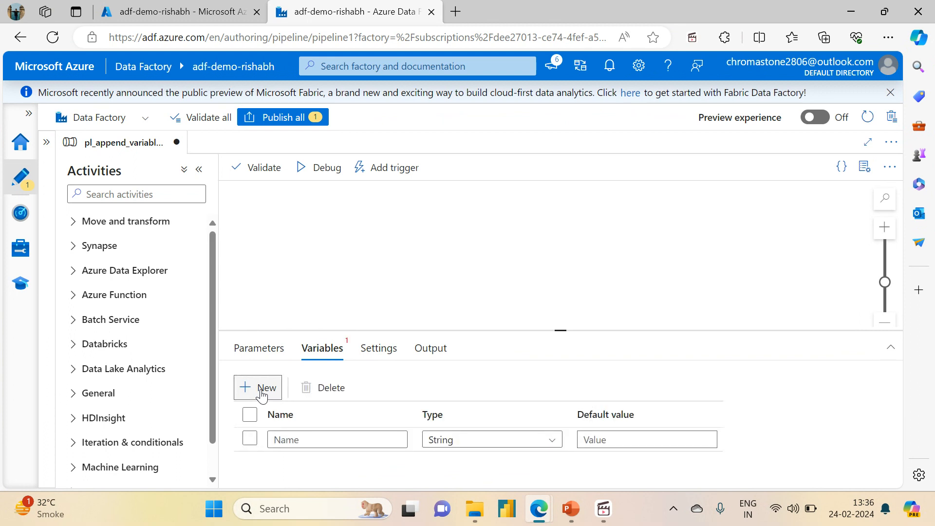
pyautogui.click(296, 441)
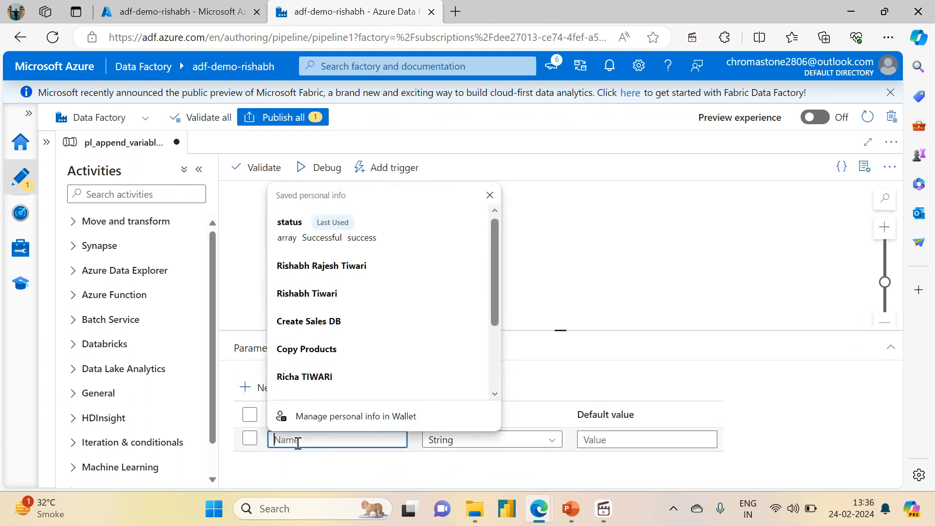
pyautogui.write('file_array')
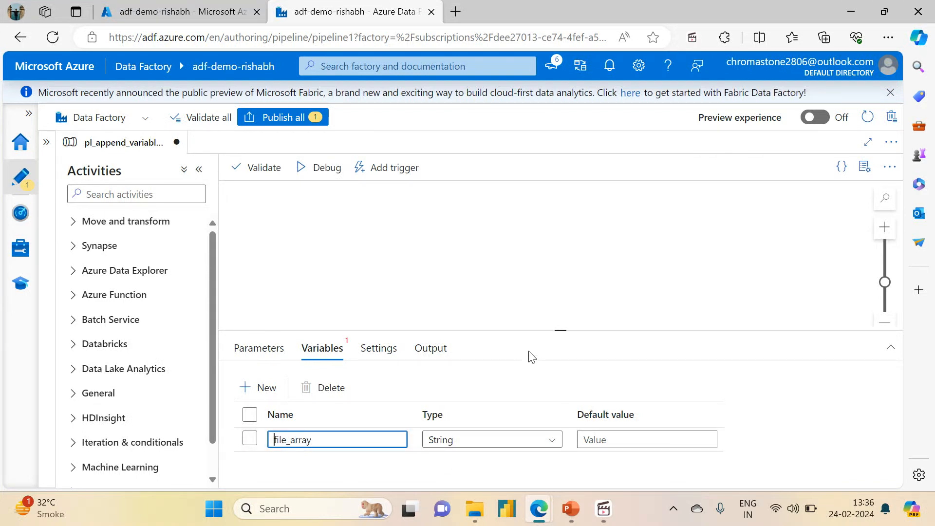
pyautogui.moveTo(560, 329); pyautogui.dragTo(561, 260)
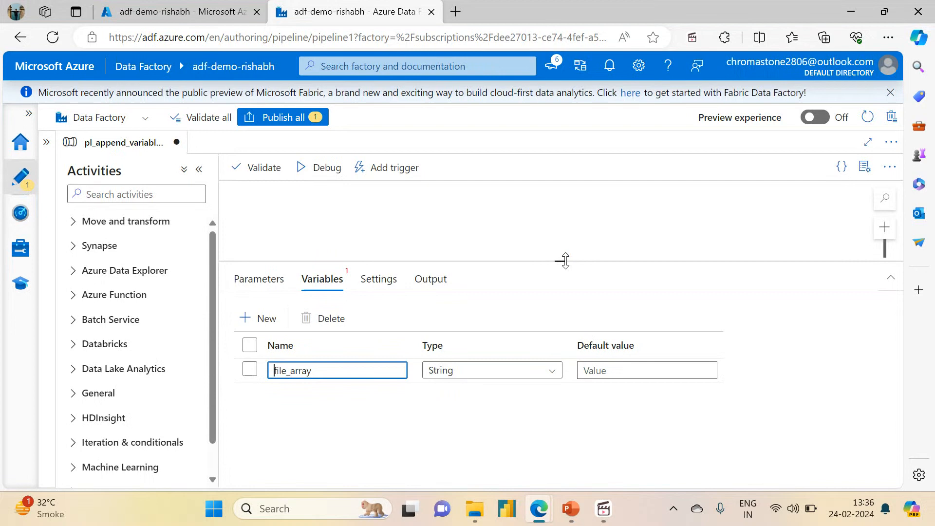
pyautogui.click(501, 379)
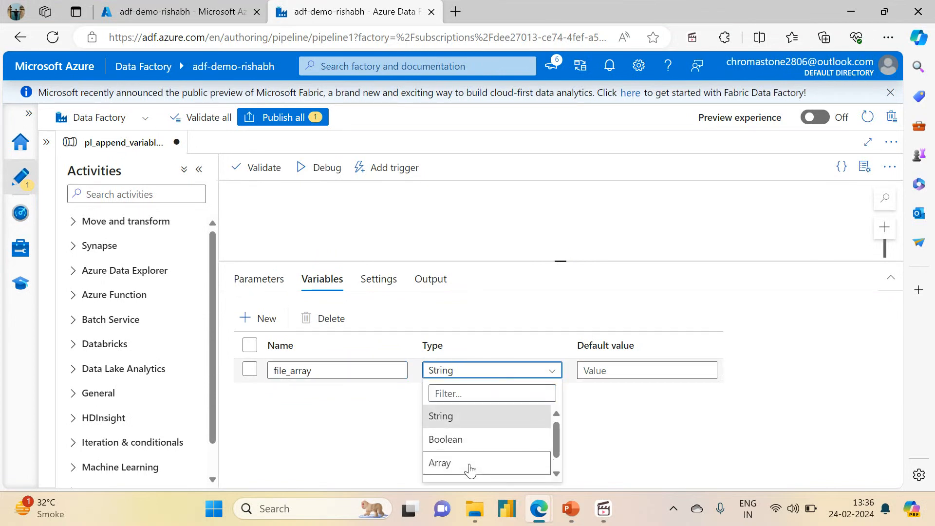
pyautogui.click(471, 465)
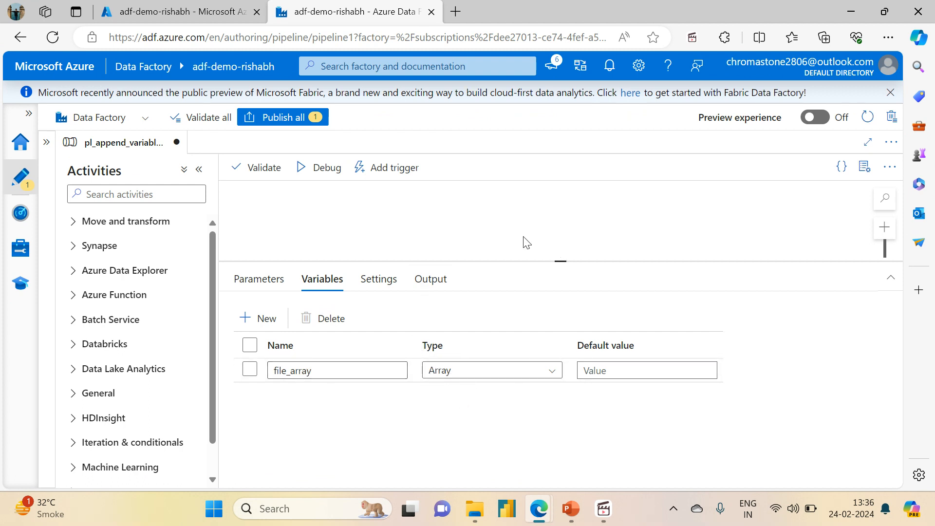
# Add an Append variable activity to the pipeline canvas and name it Append File1.
pyautogui.moveTo(560, 263); pyautogui.dragTo(560, 304)
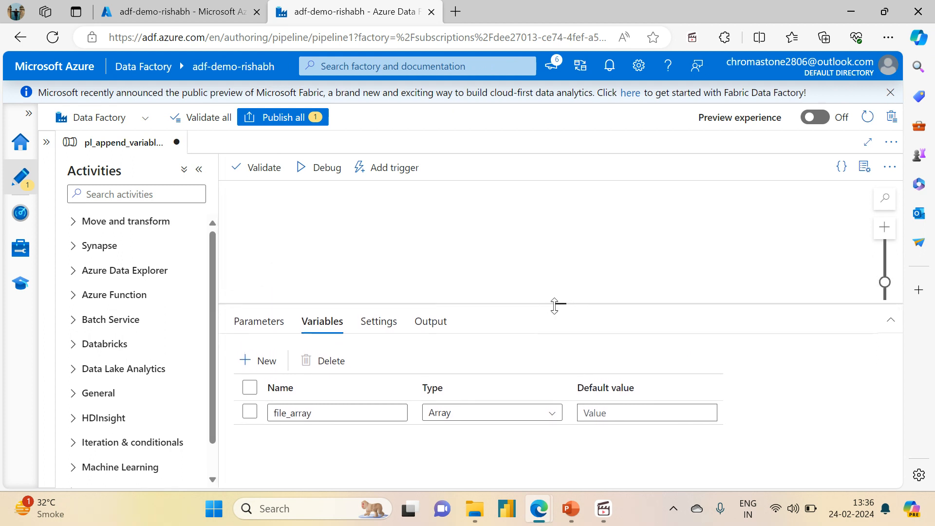
pyautogui.click(152, 199)
pyautogui.write('appe')
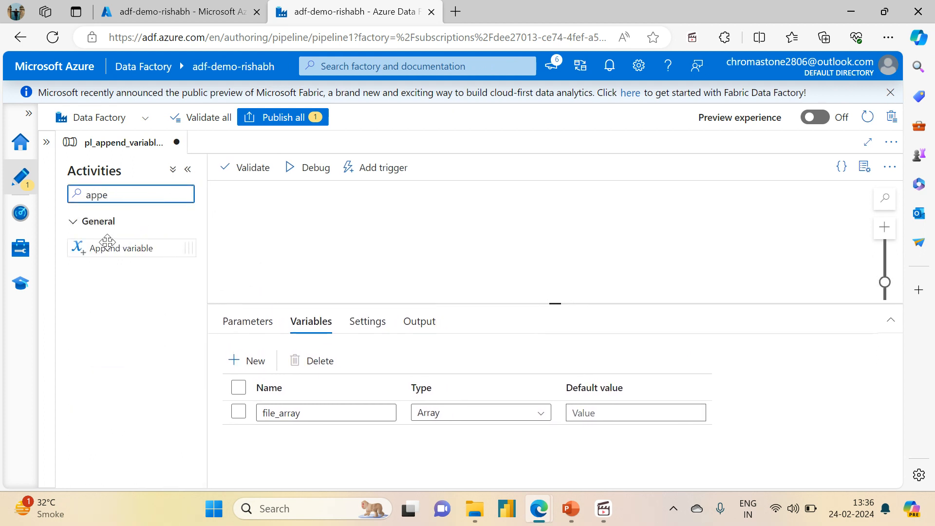
pyautogui.moveTo(88, 247); pyautogui.dragTo(401, 234)
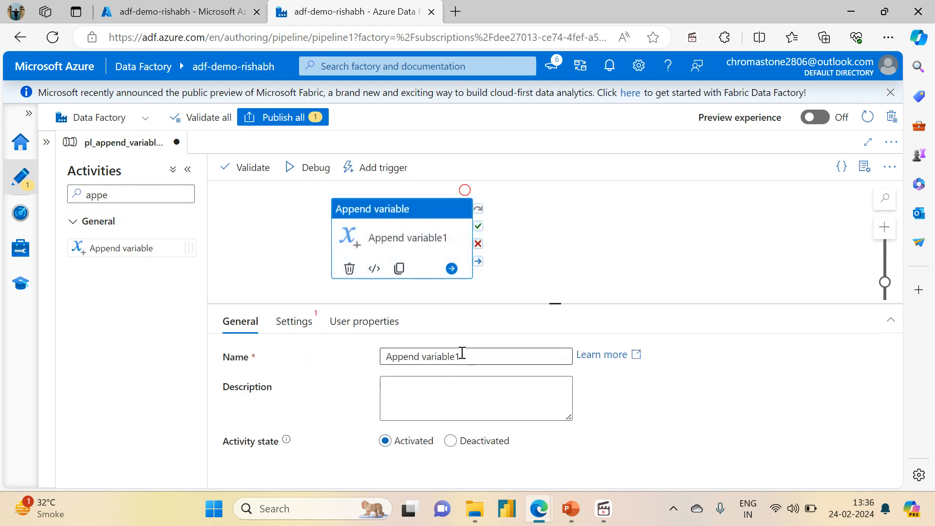
pyautogui.moveTo(460, 356); pyautogui.dragTo(429, 356)
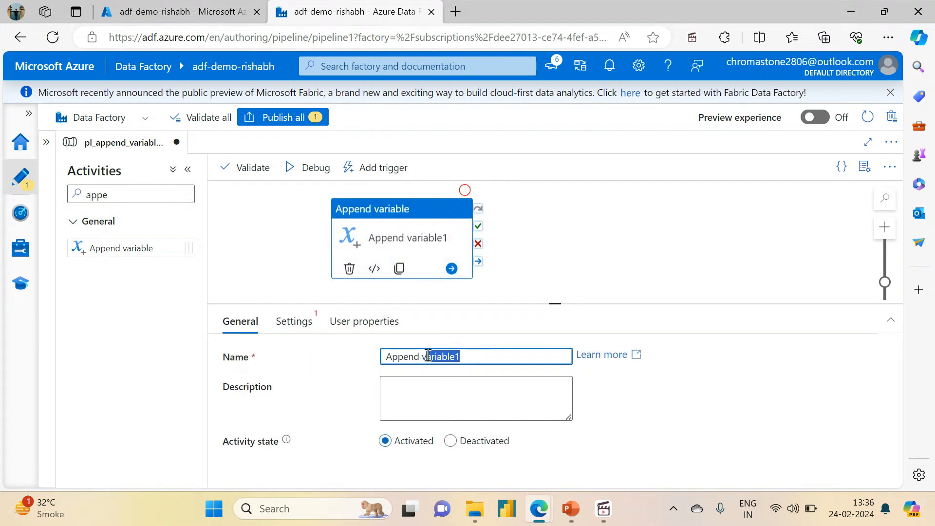
pyautogui.press('BackSpace')
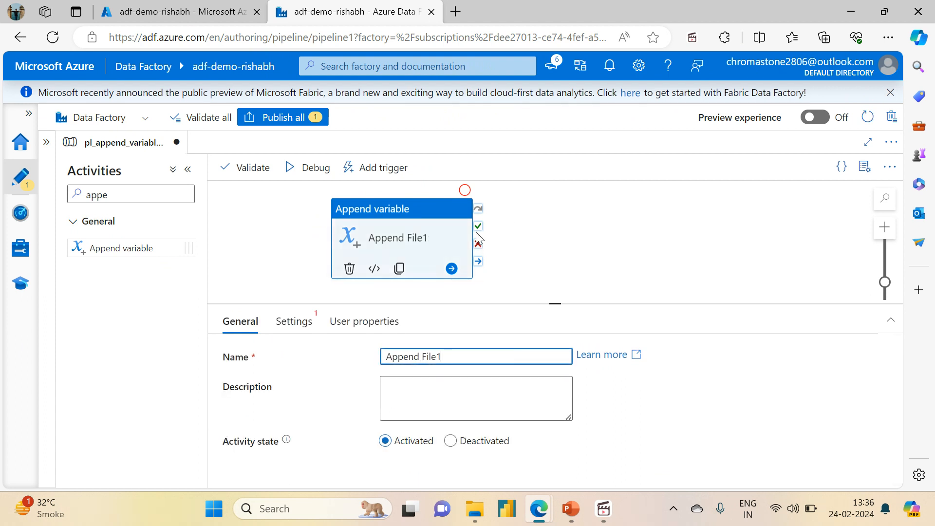
# Duplicate the Append File1 activity and place the copy beside the original on the canvas.
pyautogui.click(399, 268)
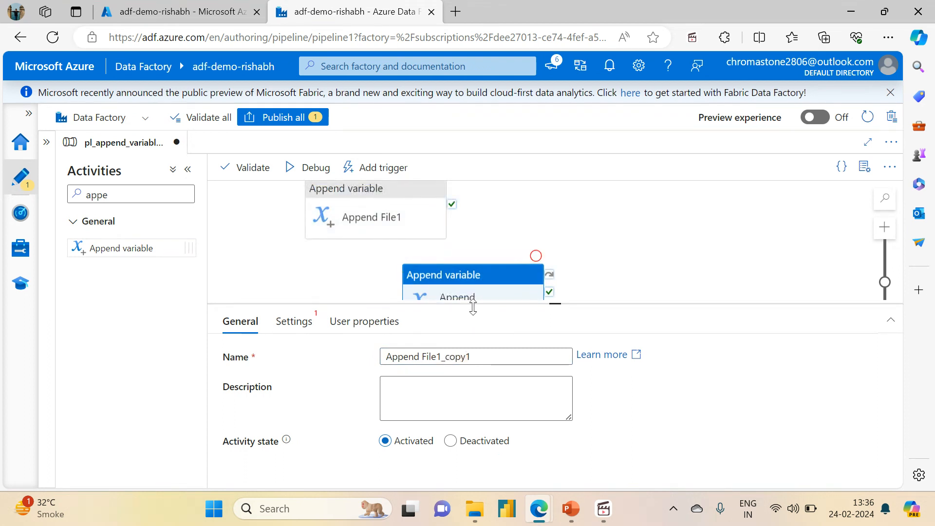
pyautogui.moveTo(576, 189); pyautogui.dragTo(533, 231)
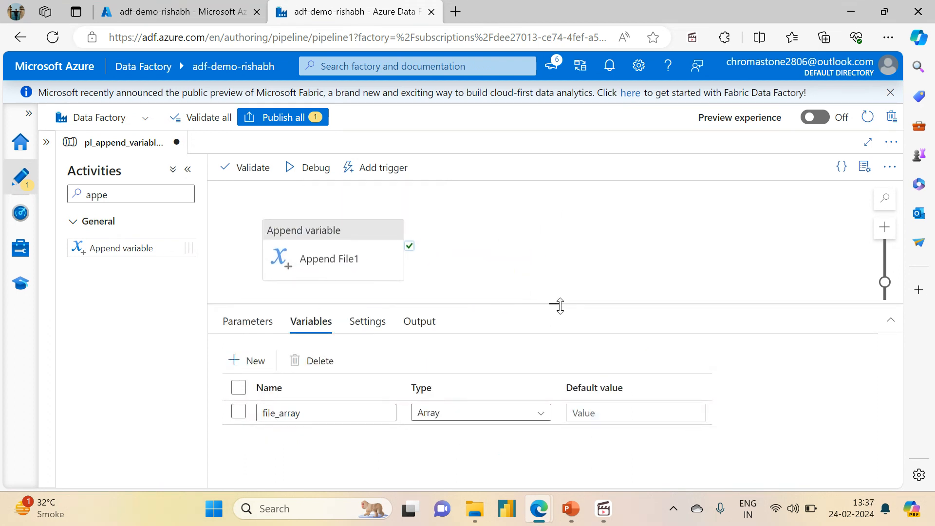
pyautogui.moveTo(560, 306); pyautogui.dragTo(559, 373)
pyautogui.click(884, 351)
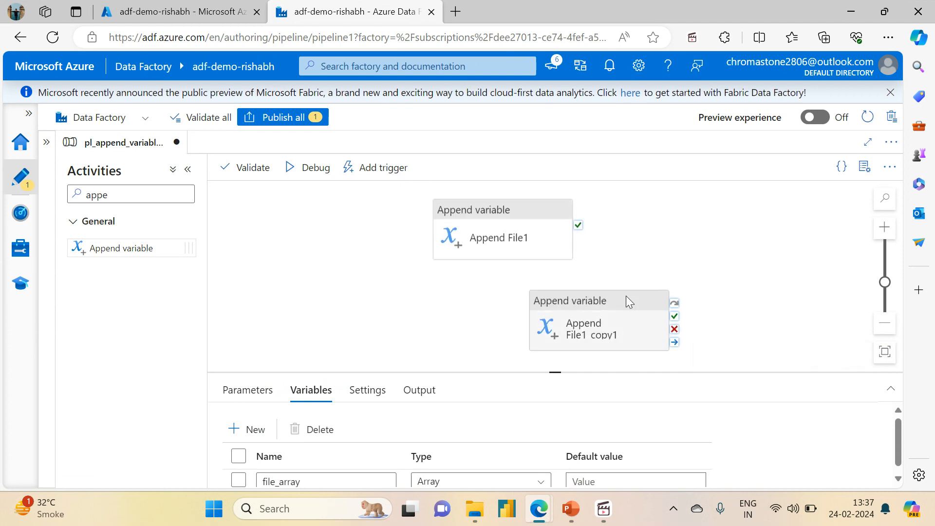
pyautogui.moveTo(568, 300); pyautogui.dragTo(663, 219)
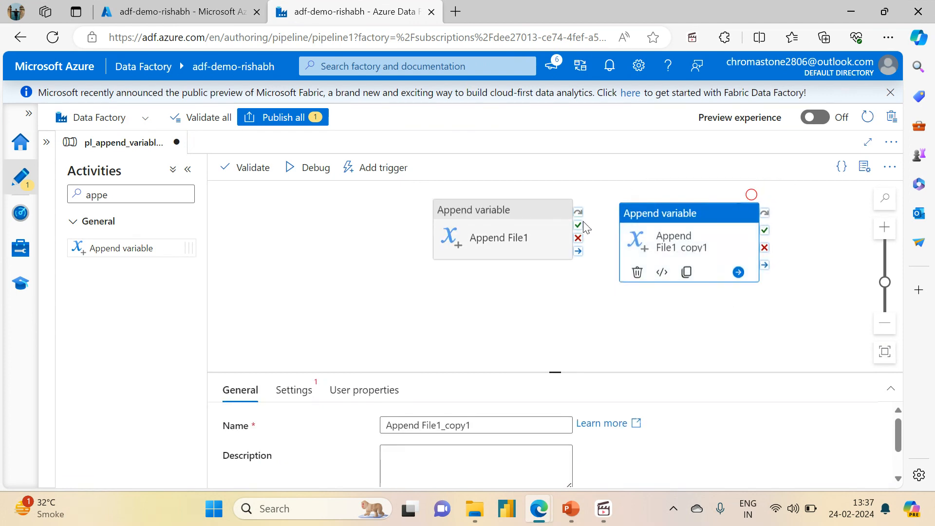
# Connect Append File1 to its copy with an on-success dependency and reposition both activities.
pyautogui.moveTo(578, 225); pyautogui.dragTo(652, 228)
pyautogui.moveTo(486, 211); pyautogui.dragTo(344, 219)
pyautogui.moveTo(676, 228); pyautogui.dragTo(547, 228)
# Rename the copied activity to Append File2.
pyautogui.click(492, 419)
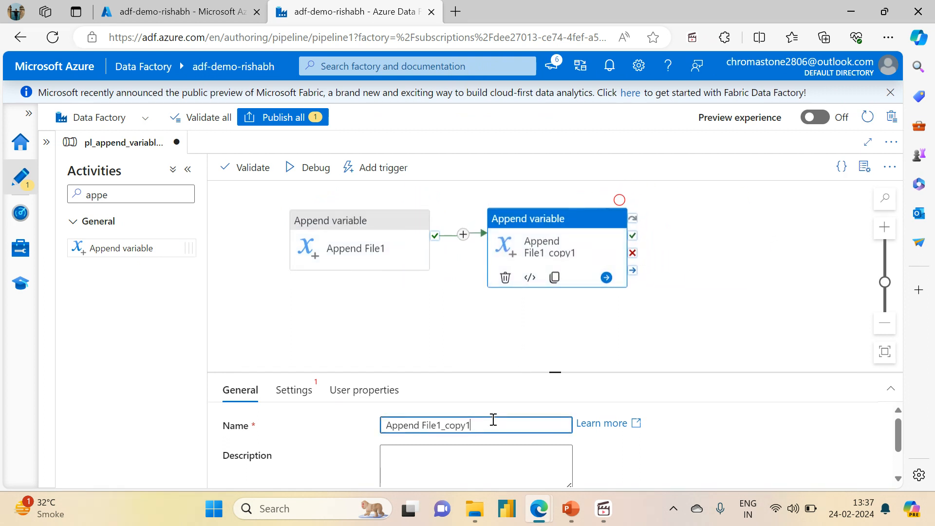
pyautogui.write('2')
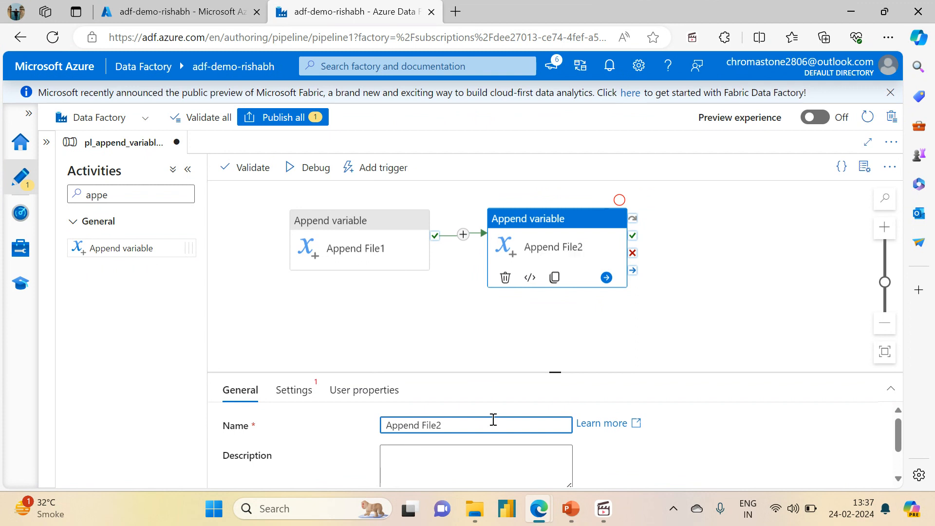
pyautogui.click(473, 302)
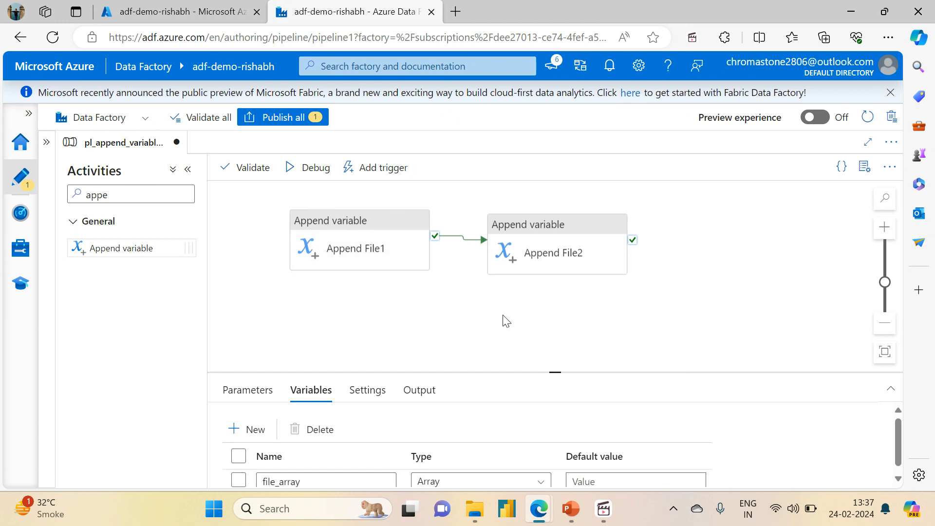
# Add a Copy data activity after Append File2 and connect the two with an on-success dependency.
pyautogui.moveTo(501, 319); pyautogui.dragTo(344, 330)
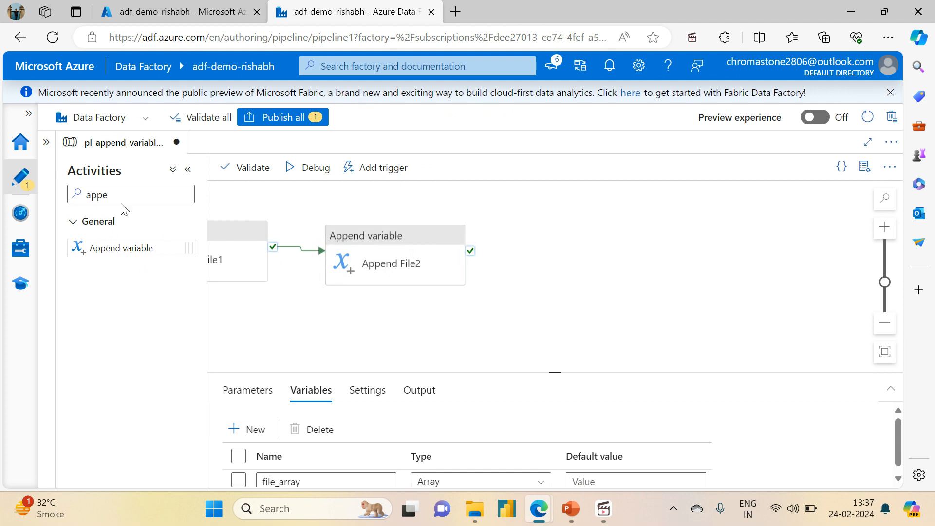
pyautogui.moveTo(122, 195); pyautogui.dragTo(66, 199)
pyautogui.write('cop')
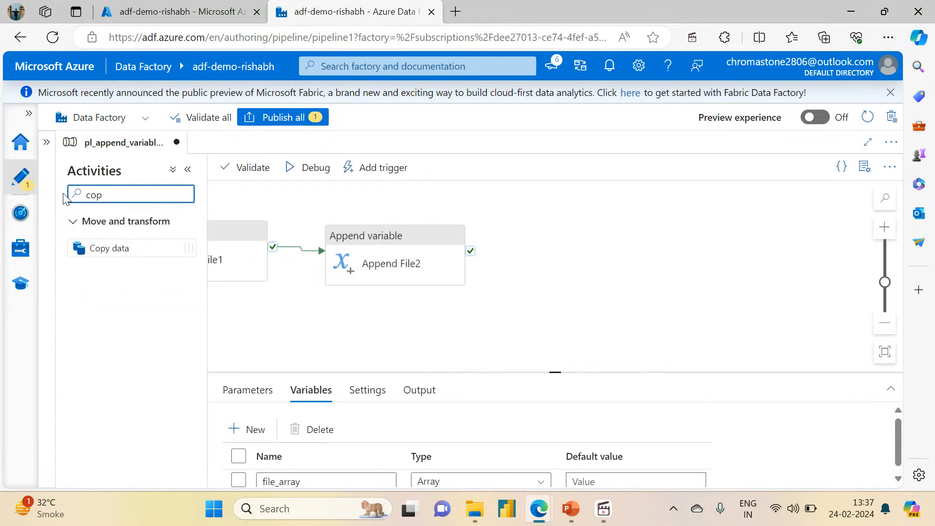
pyautogui.moveTo(118, 249); pyautogui.dragTo(585, 254)
pyautogui.moveTo(470, 250); pyautogui.dragTo(536, 254)
pyautogui.click(556, 258)
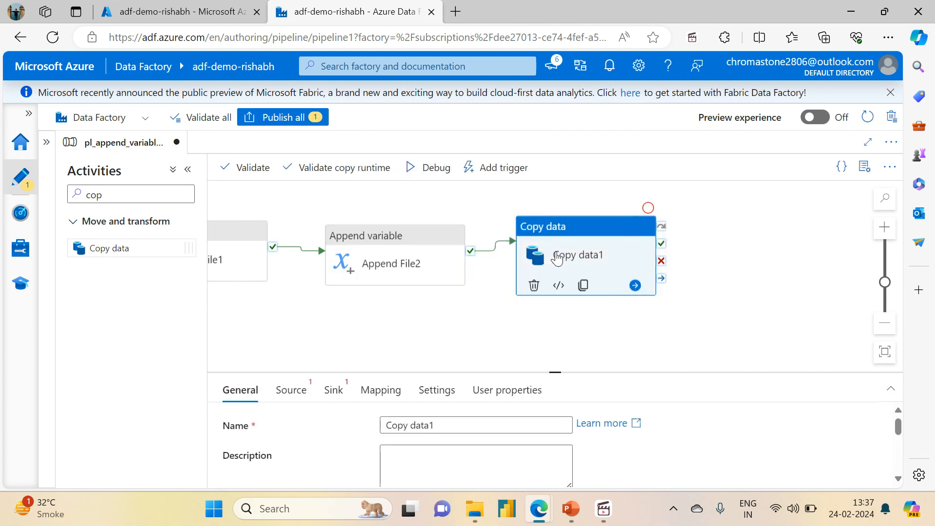
# Duplicate the Copy data1 activity, place the copy beside it and link the two with an on-success dependency.
pyautogui.click(584, 285)
pyautogui.moveTo(635, 298); pyautogui.dragTo(728, 212)
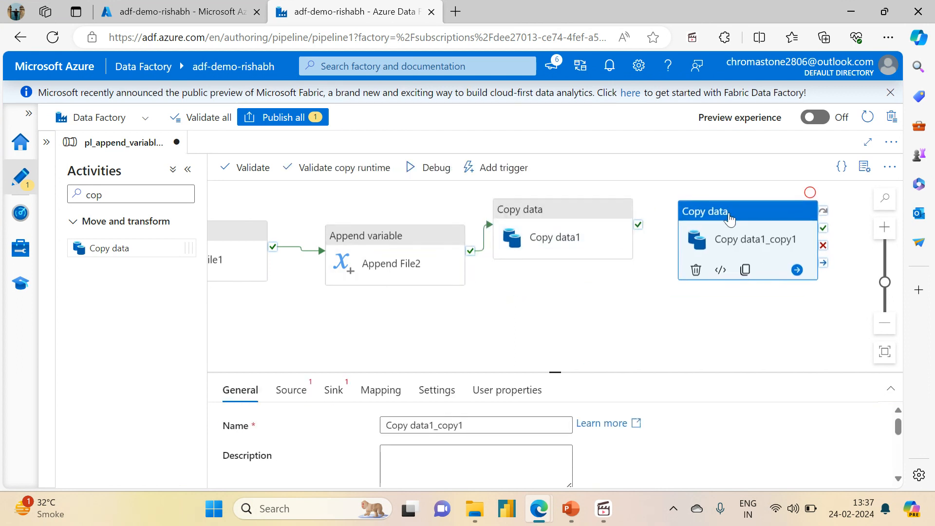
pyautogui.moveTo(638, 224); pyautogui.dragTo(697, 225)
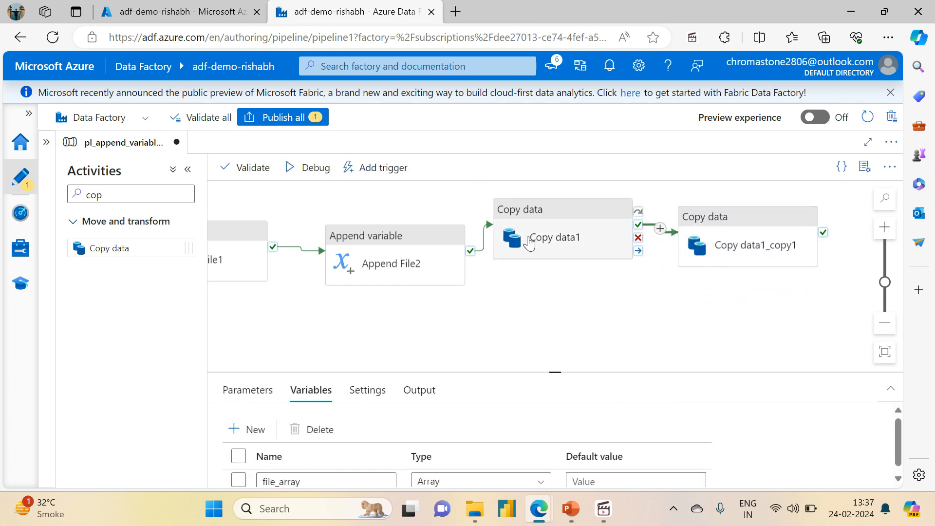
# Rename the Copy data1 activity to Copy File1.
pyautogui.click(586, 238)
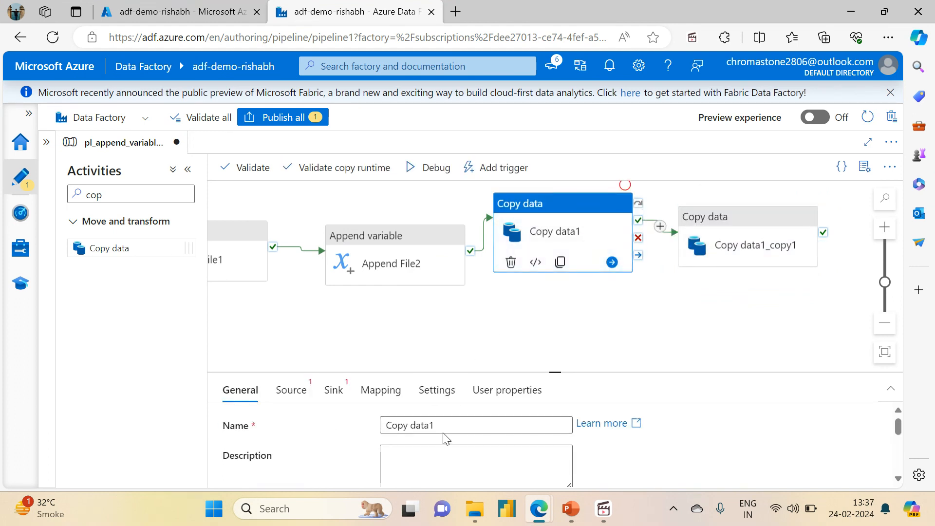
pyautogui.click(452, 419)
pyautogui.press('BackSpace')
pyautogui.press('BackSpace')
pyautogui.write('F')
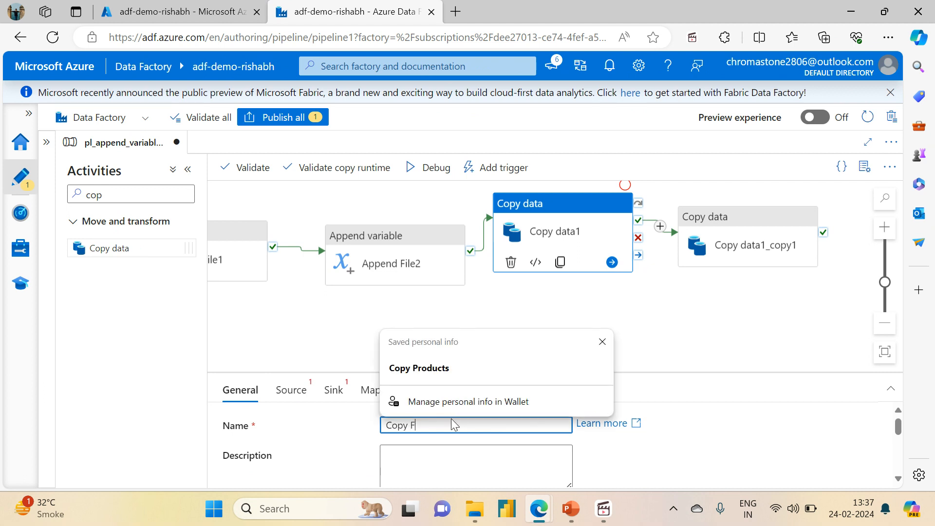
pyautogui.write('ile1')
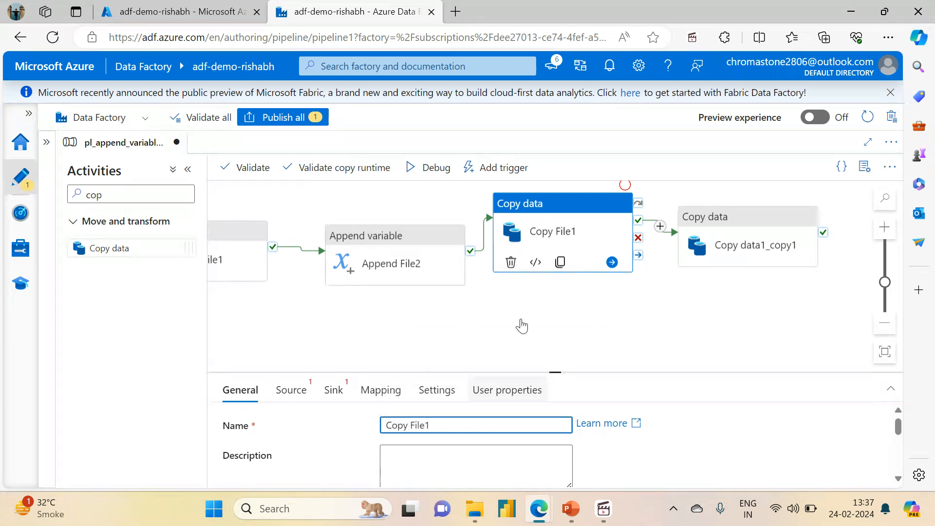
# Rename the duplicated Copy data activity to Copy File2.
pyautogui.click(720, 236)
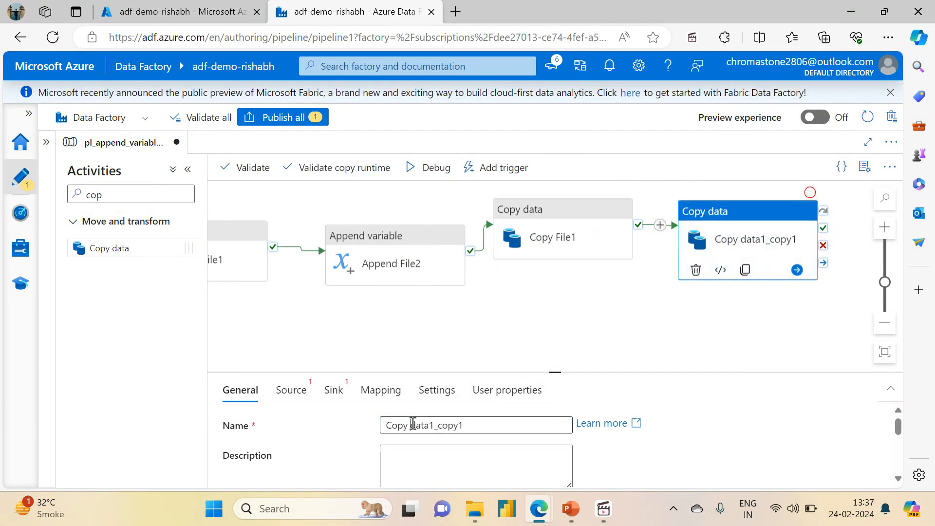
pyautogui.moveTo(412, 424); pyautogui.dragTo(474, 424)
pyautogui.write('File2')
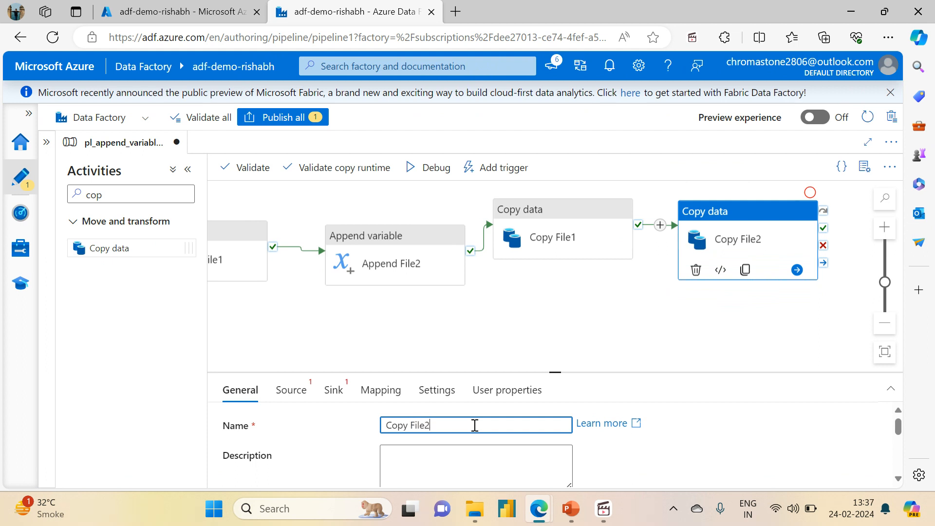
pyautogui.click(515, 329)
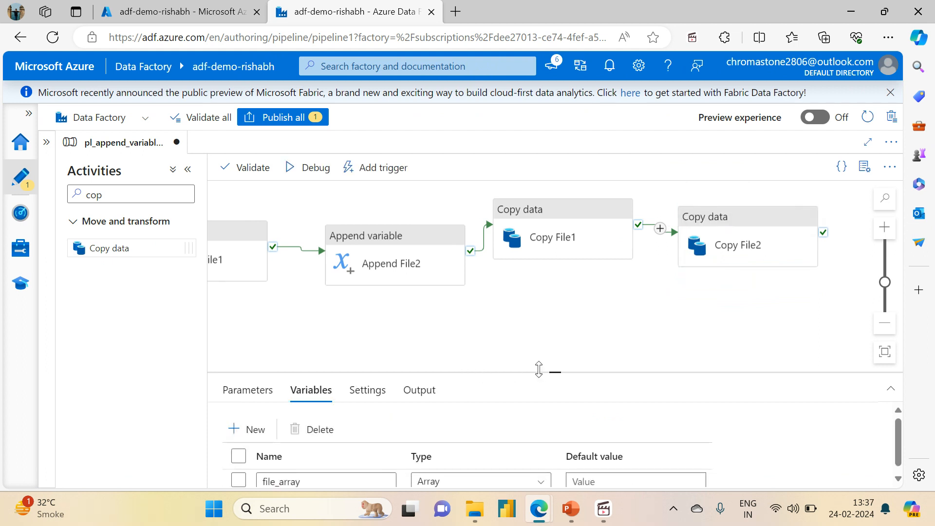
# Auto align the pipeline's activities and fit the whole graph inside the canvas.
pyautogui.moveTo(561, 371); pyautogui.dragTo(565, 387)
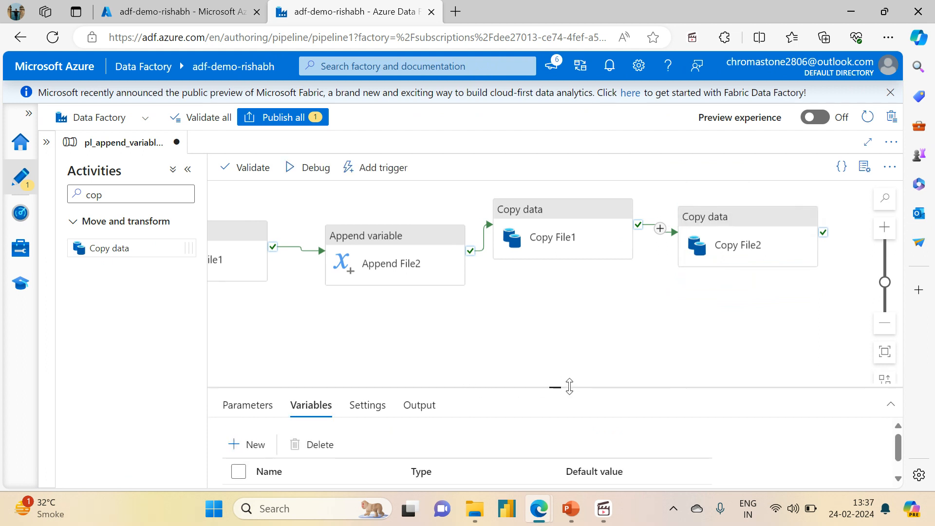
pyautogui.click(884, 382)
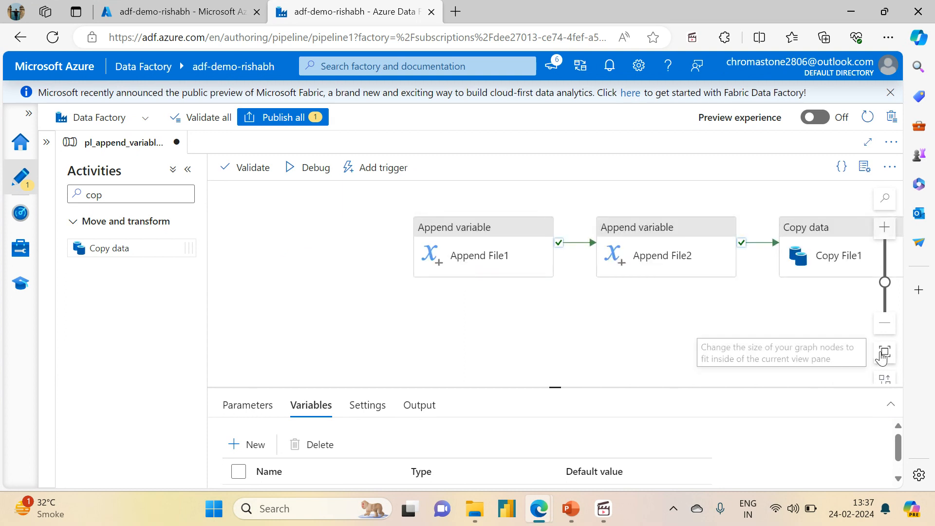
pyautogui.click(883, 353)
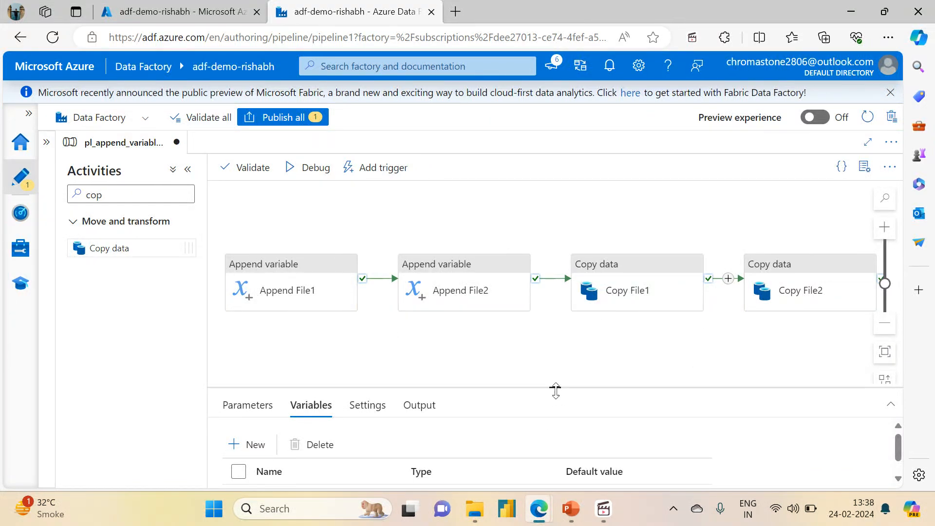
# Configure the Append File1 activity to append the value File1.txt to the file_array variable.
pyautogui.moveTo(556, 388); pyautogui.dragTo(547, 328)
pyautogui.click(284, 290)
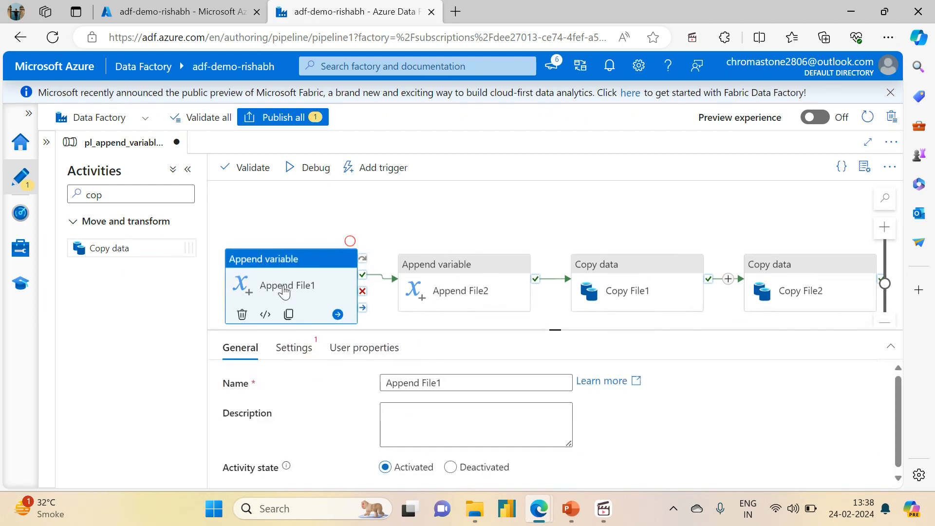
pyautogui.click(303, 356)
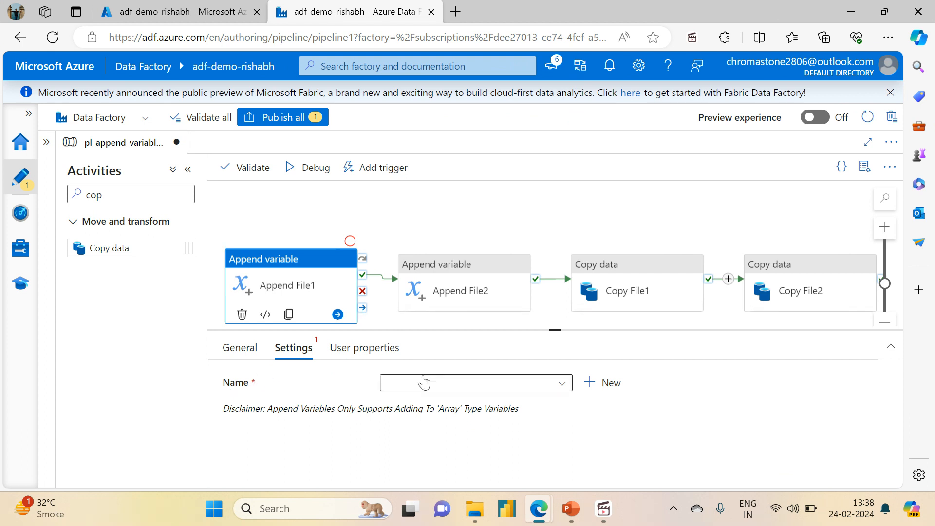
pyautogui.click(451, 383)
pyautogui.click(302, 403)
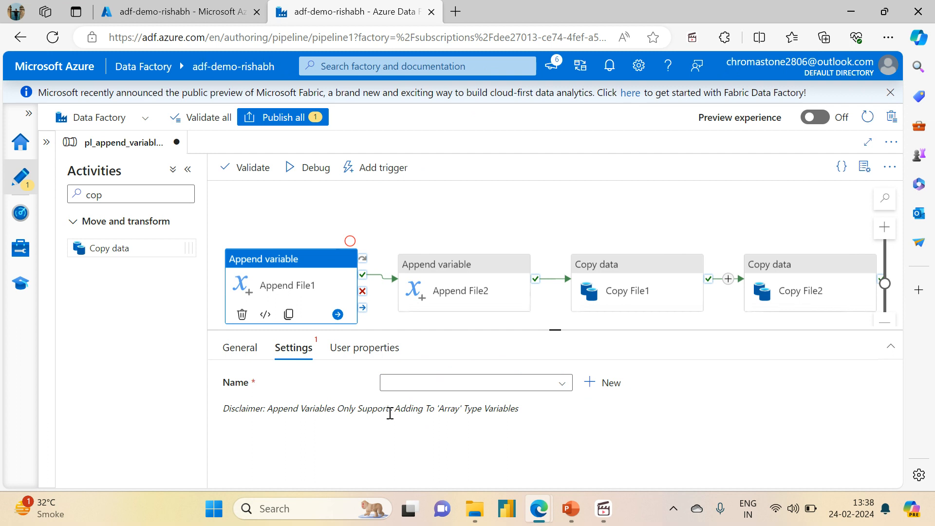
pyautogui.click(461, 220)
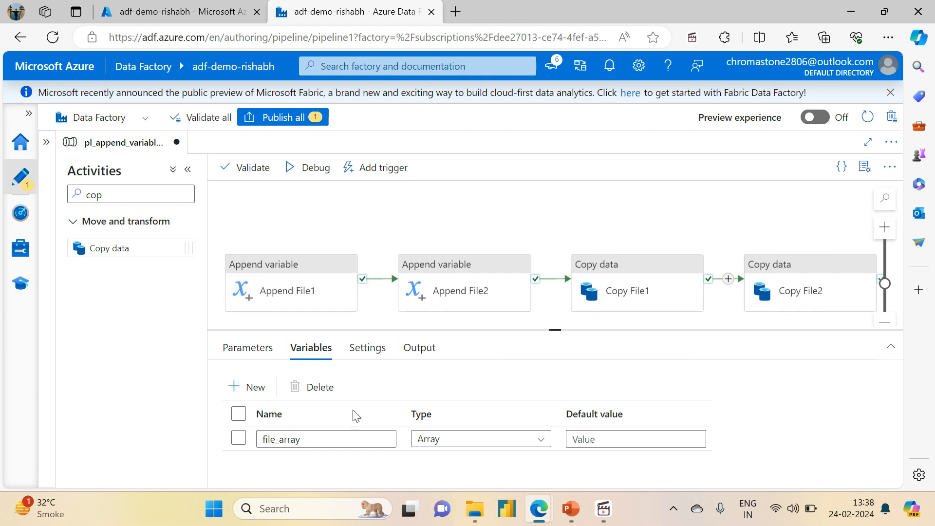
pyautogui.click(272, 276)
pyautogui.click(419, 386)
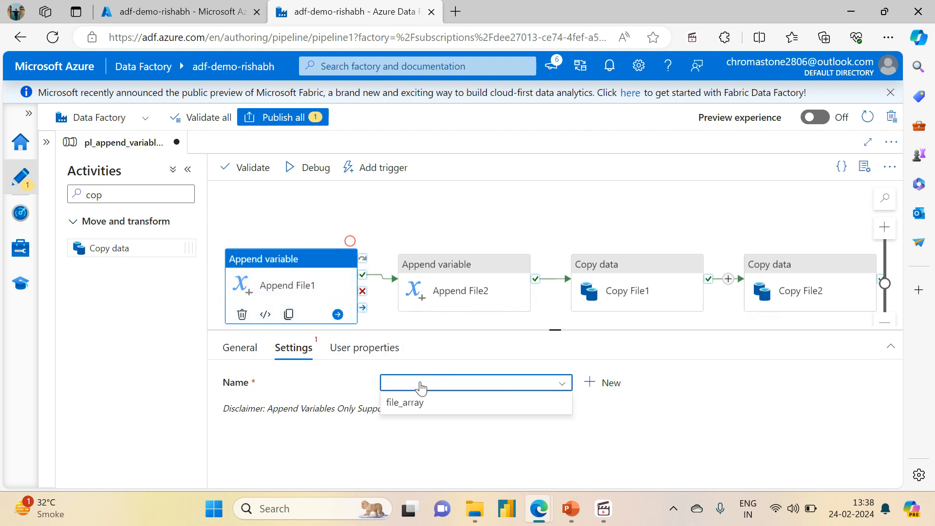
pyautogui.click(415, 404)
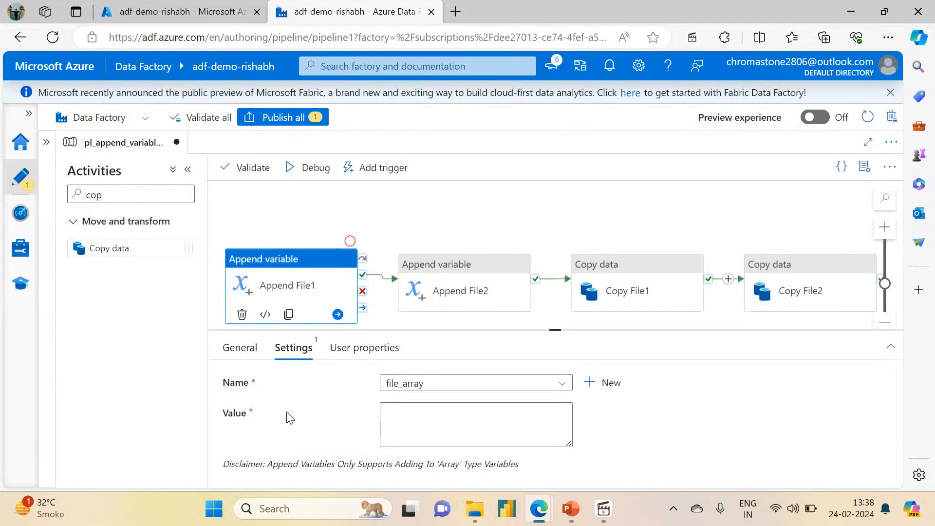
pyautogui.click(415, 427)
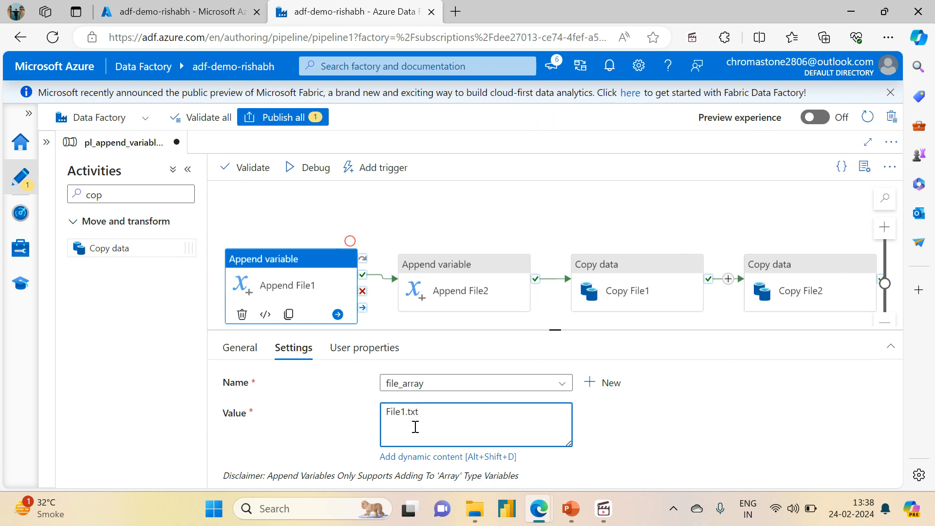
# Enter File2.txt as the description of the Append File2 activity.
pyautogui.click(438, 282)
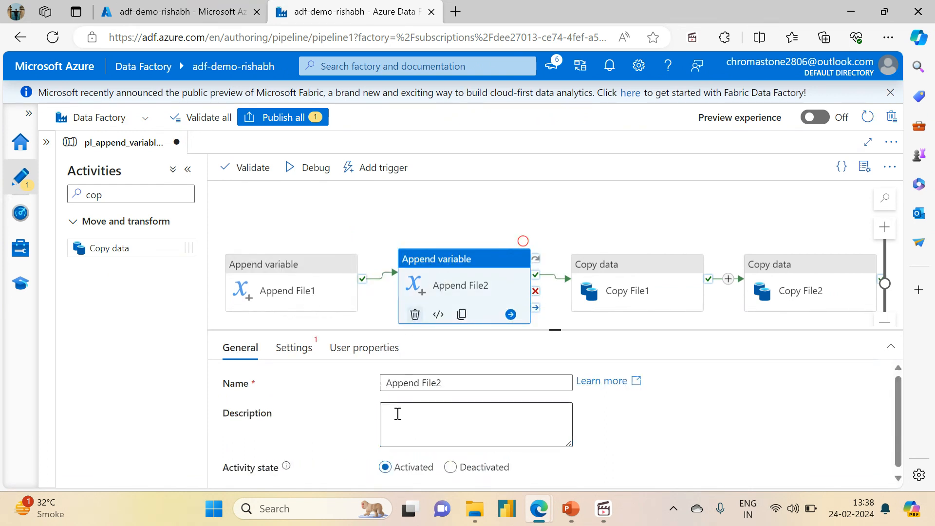
pyautogui.click(415, 416)
pyautogui.write('File2.txt')
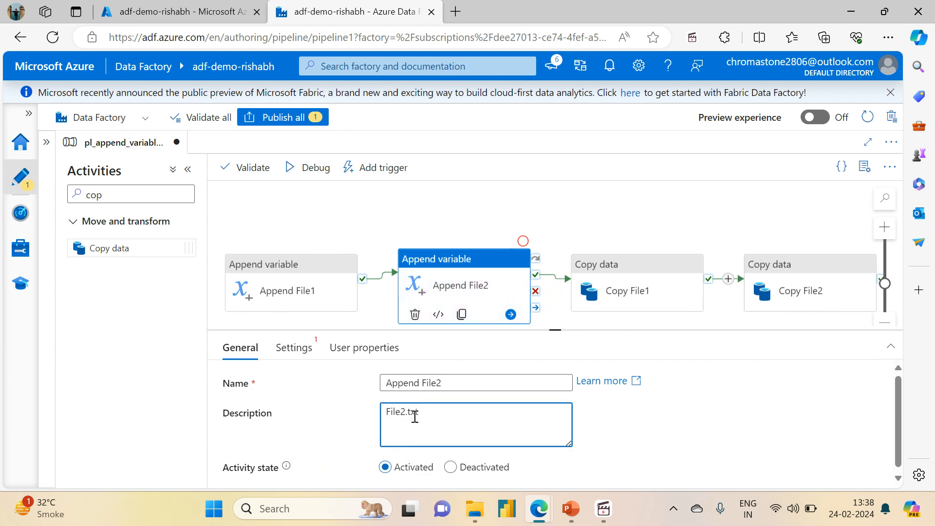
pyautogui.click(372, 220)
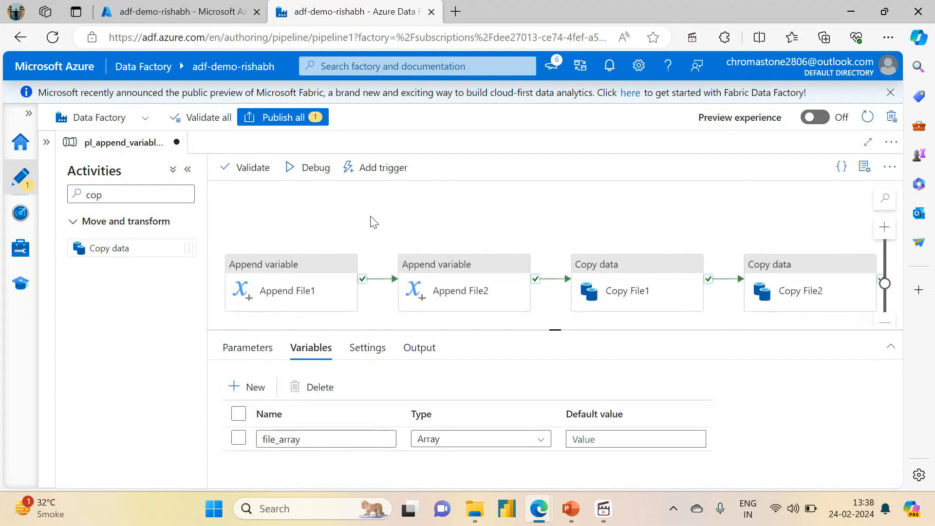
# Set the activity state of both Copy File1 and Copy File2 to Deactivated.
pyautogui.click(607, 267)
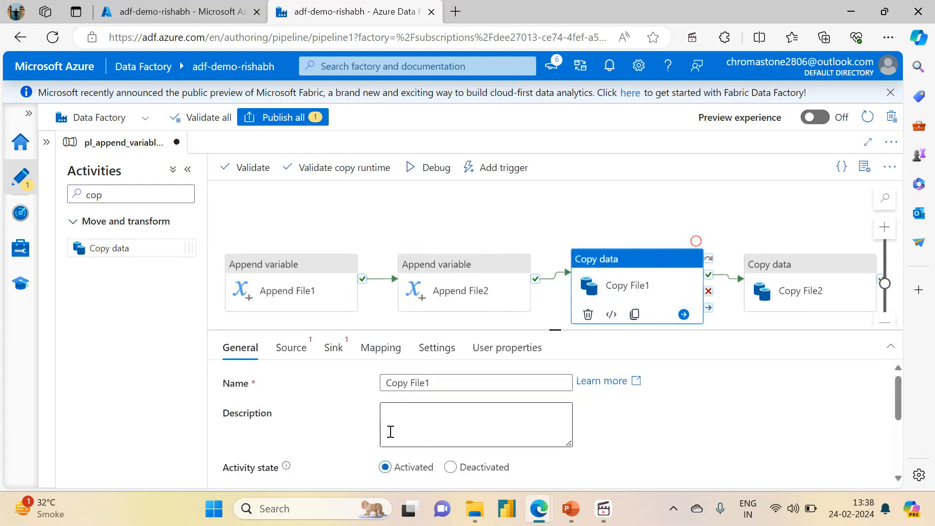
pyautogui.click(450, 467)
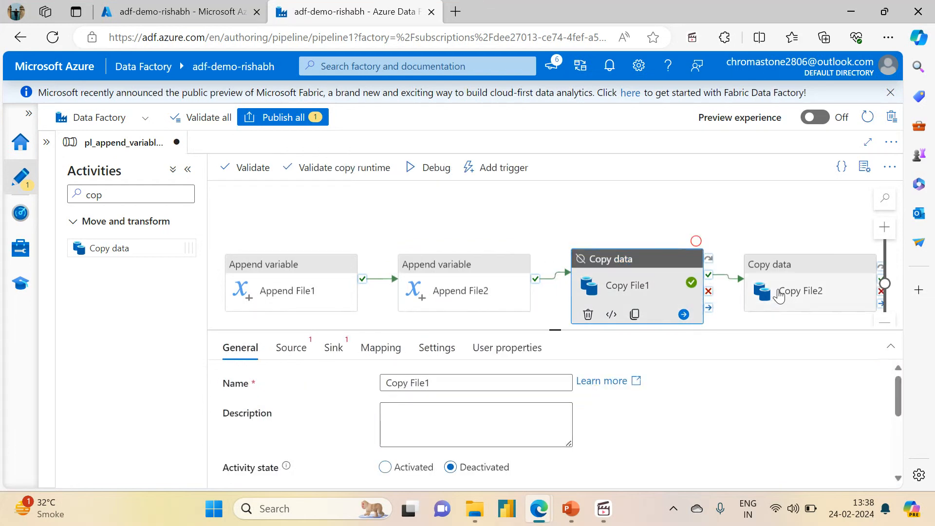
pyautogui.click(776, 290)
pyautogui.click(451, 468)
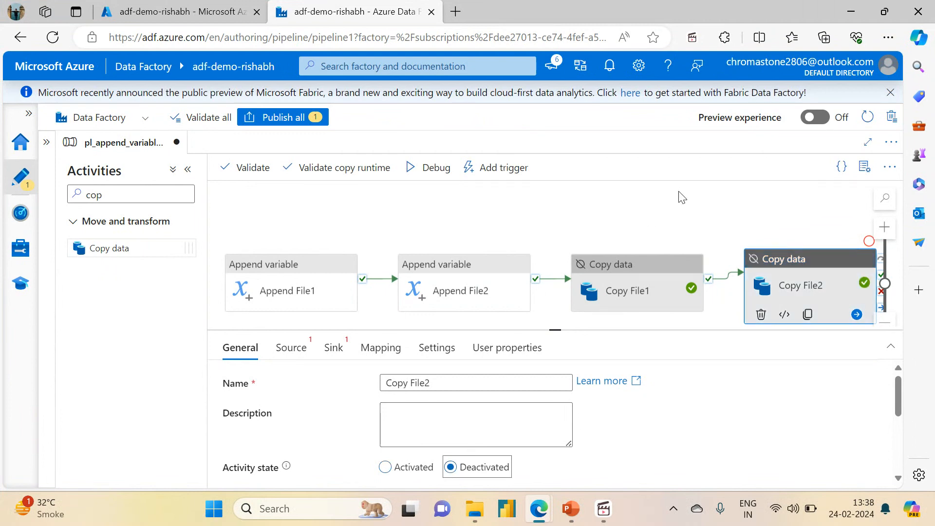
# Try to run the pipeline in debug mode and dismiss the pipeline validation output.
pyautogui.click(636, 243)
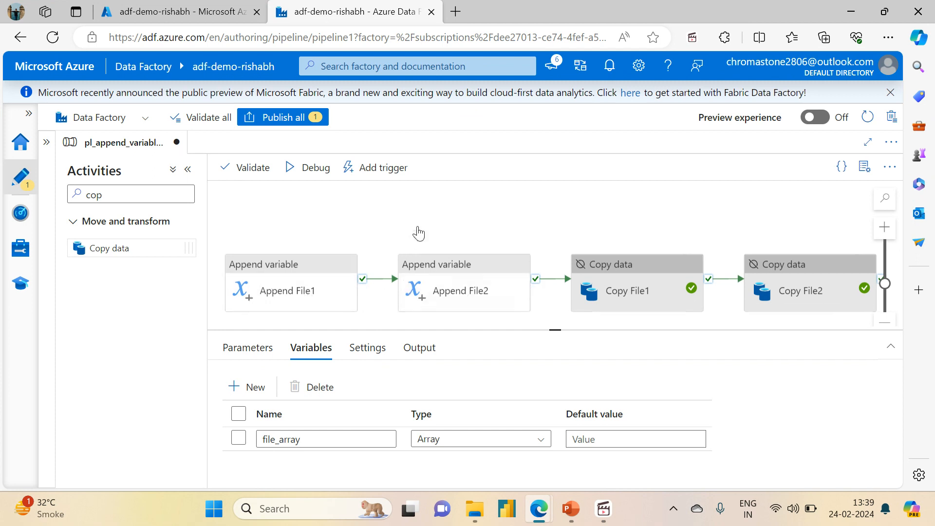
pyautogui.click(308, 166)
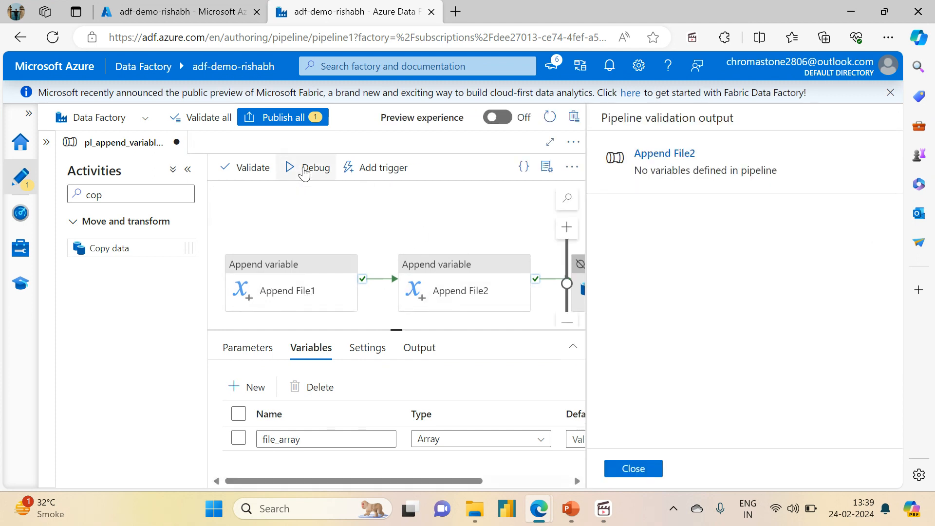
pyautogui.click(634, 469)
# Configure the Append File2 activity to append to the file_array variable and enter the second file's name as its value.
pyautogui.click(462, 295)
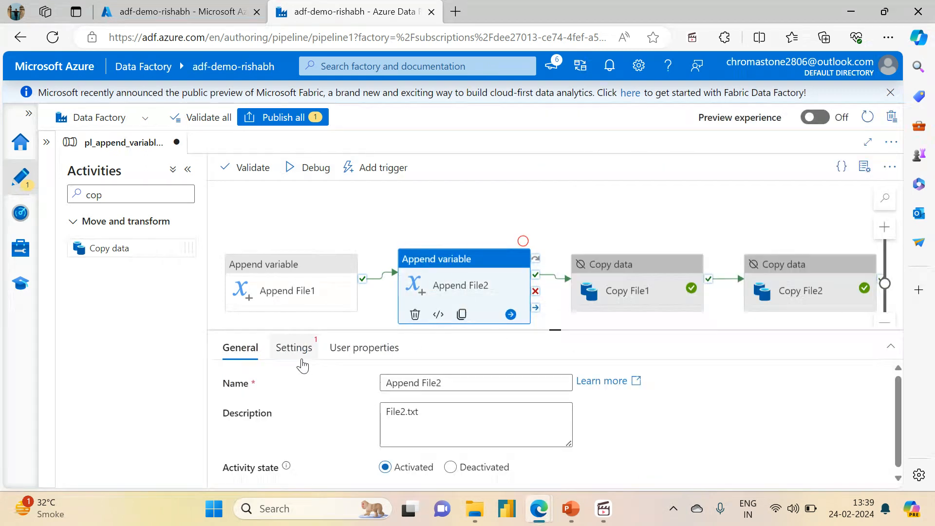
pyautogui.click(291, 348)
pyautogui.click(387, 384)
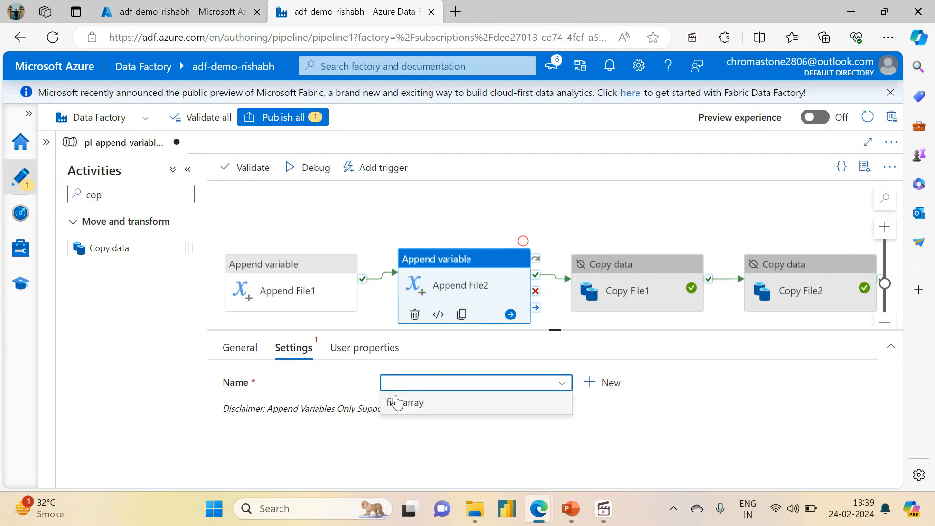
pyautogui.click(396, 399)
pyautogui.click(417, 430)
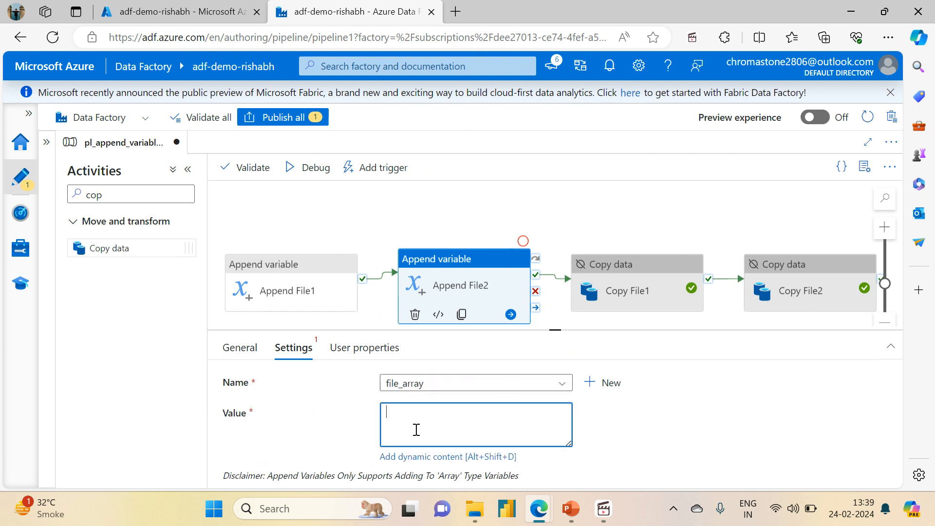
pyautogui.write('File2.txt')
pyautogui.click(374, 243)
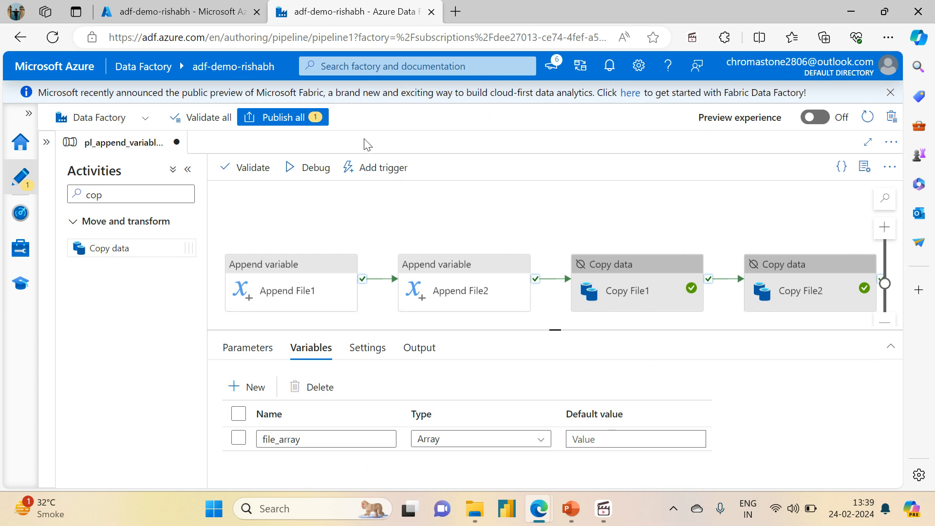
# Run the pipeline in debug mode and enlarge the output area to show the activity runs.
pyautogui.click(303, 176)
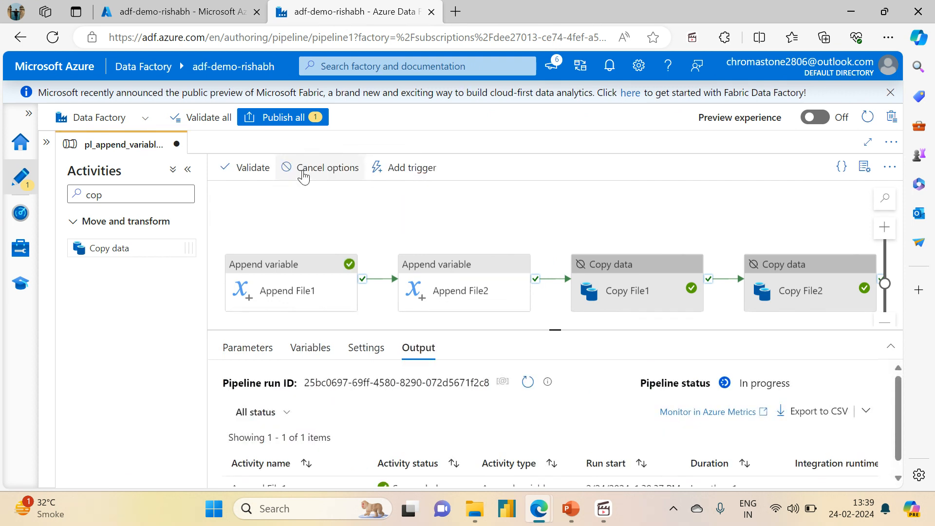
pyautogui.moveTo(555, 328); pyautogui.dragTo(555, 205)
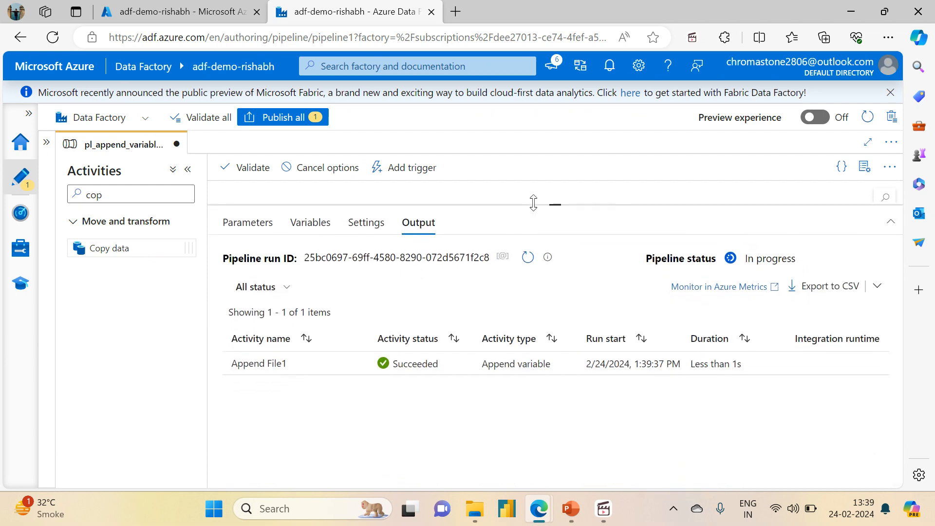
# Refresh the debug run status and examine the input and output of the Append File2 activity run.
pyautogui.click(535, 262)
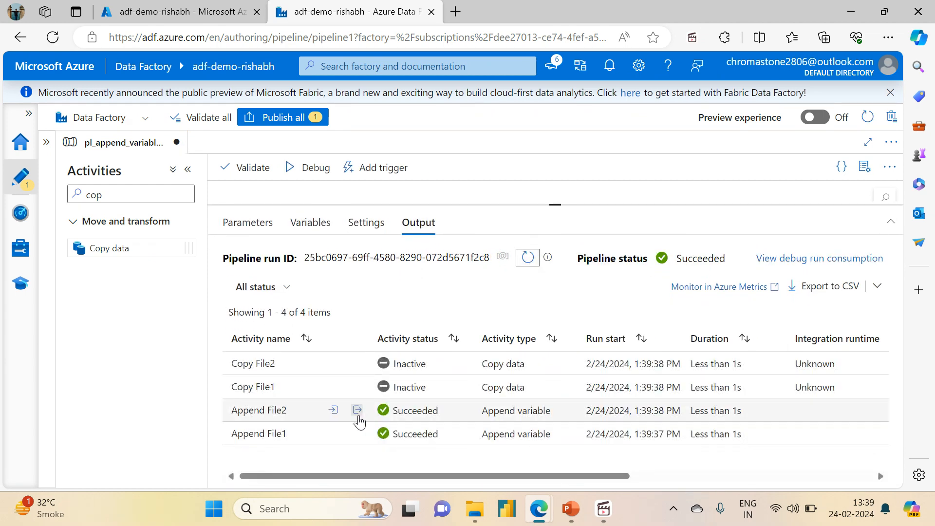
pyautogui.click(360, 414)
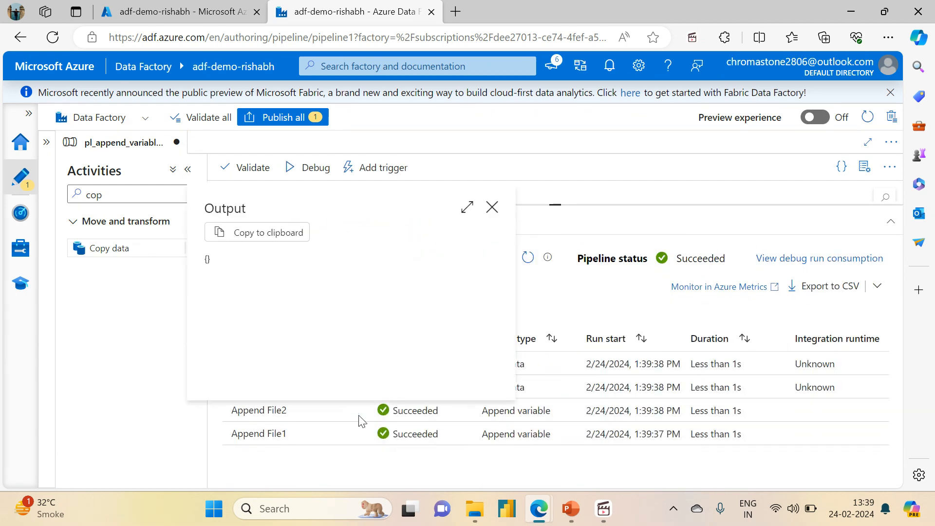
pyautogui.click(492, 207)
pyautogui.click(333, 411)
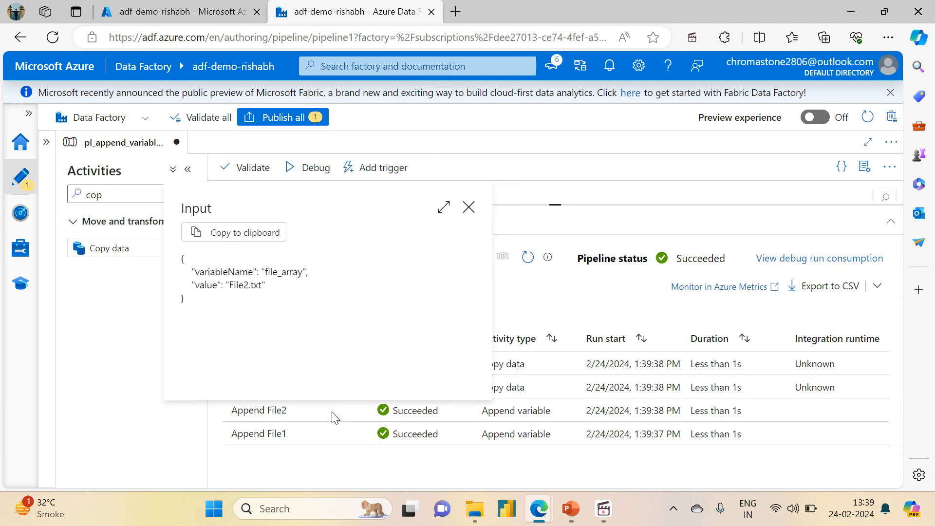
pyautogui.click(467, 212)
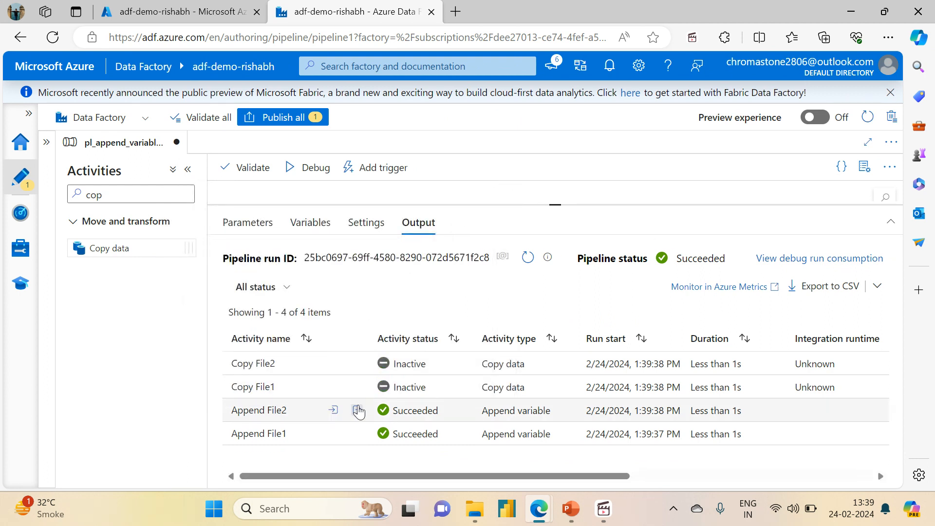
pyautogui.click(359, 415)
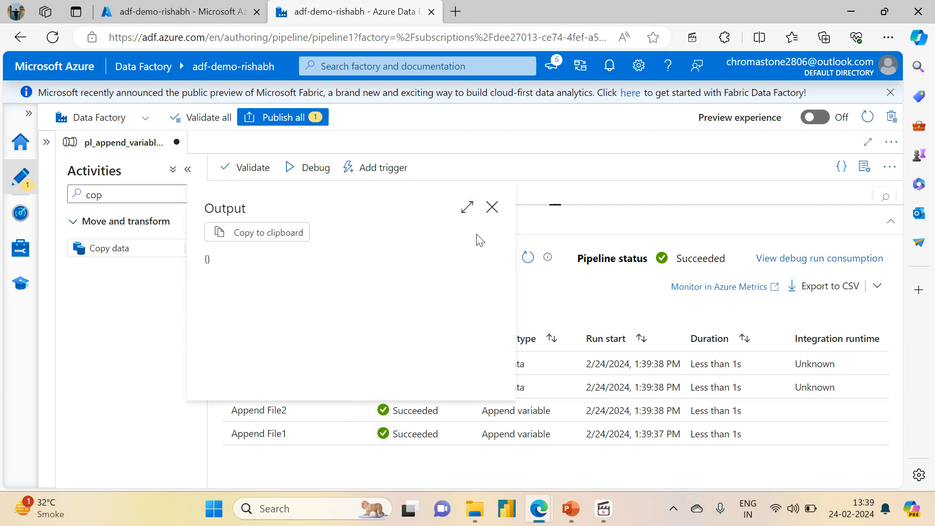
pyautogui.click(492, 207)
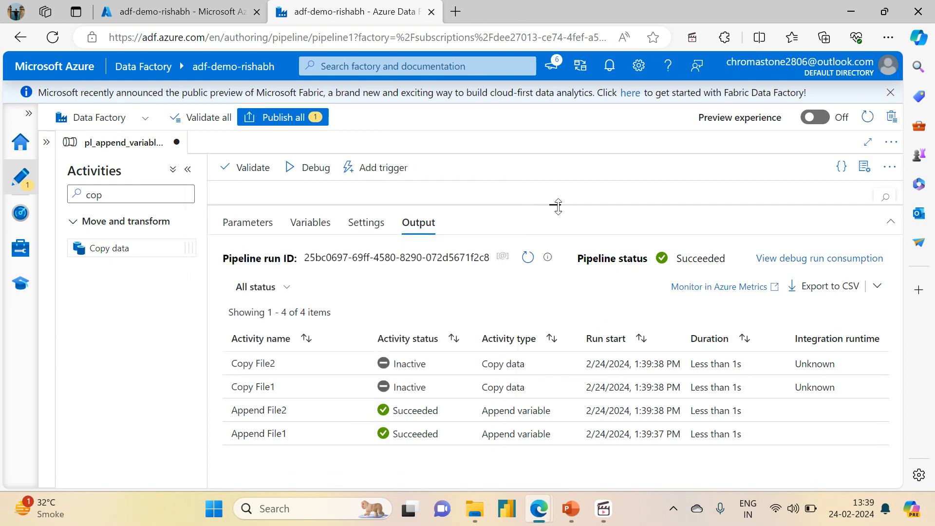
# Set the activity state of the Copy File1 activity to Activated.
pyautogui.moveTo(558, 204); pyautogui.dragTo(576, 385)
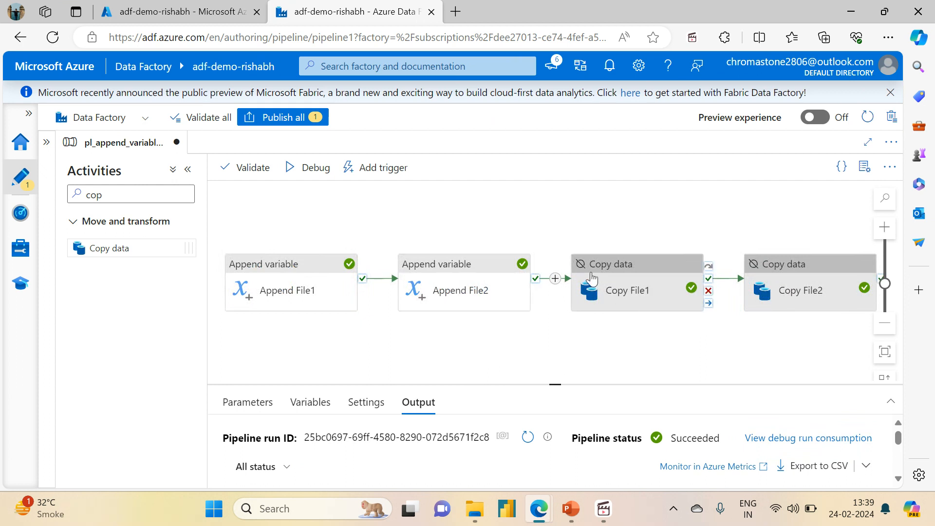
pyautogui.click(644, 263)
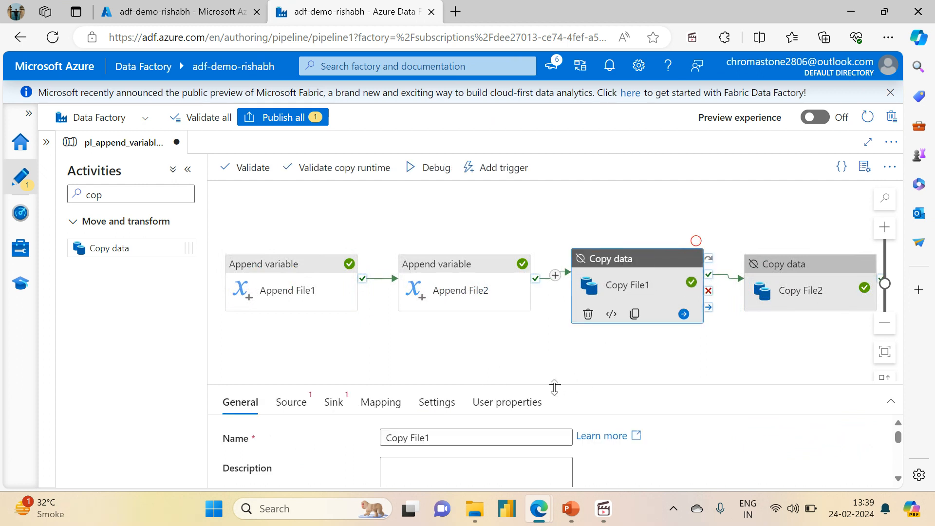
pyautogui.moveTo(554, 385); pyautogui.dragTo(549, 222)
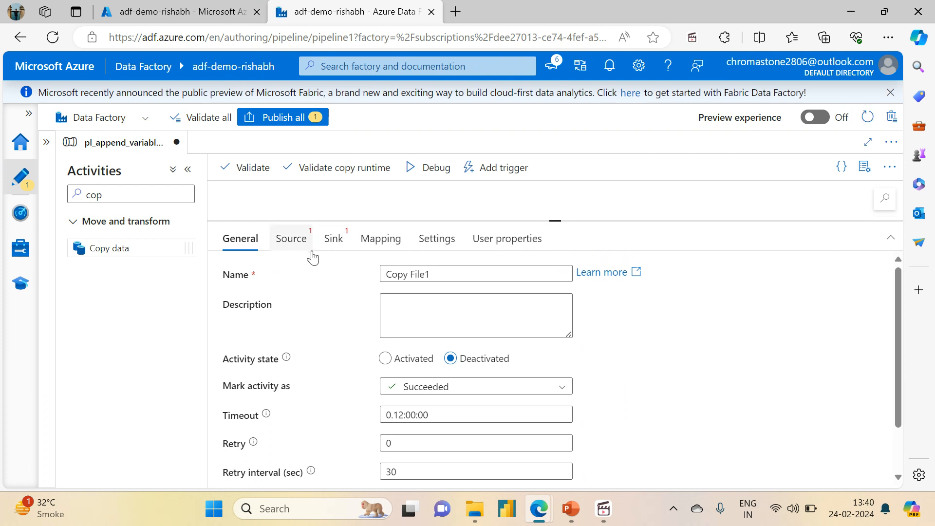
pyautogui.click(380, 367)
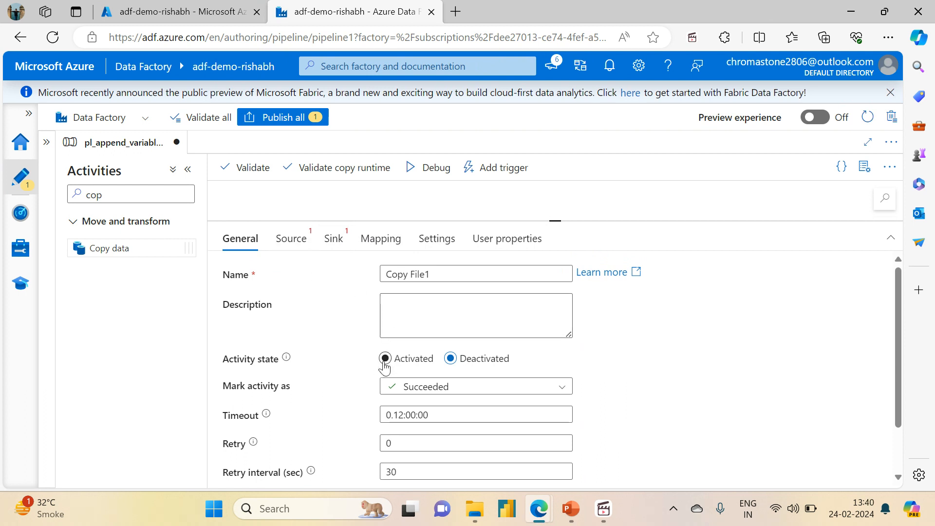
# Choose ds_adlsgen2_storage as the source dataset of Copy File1 and set its container property to source.
pyautogui.click(286, 248)
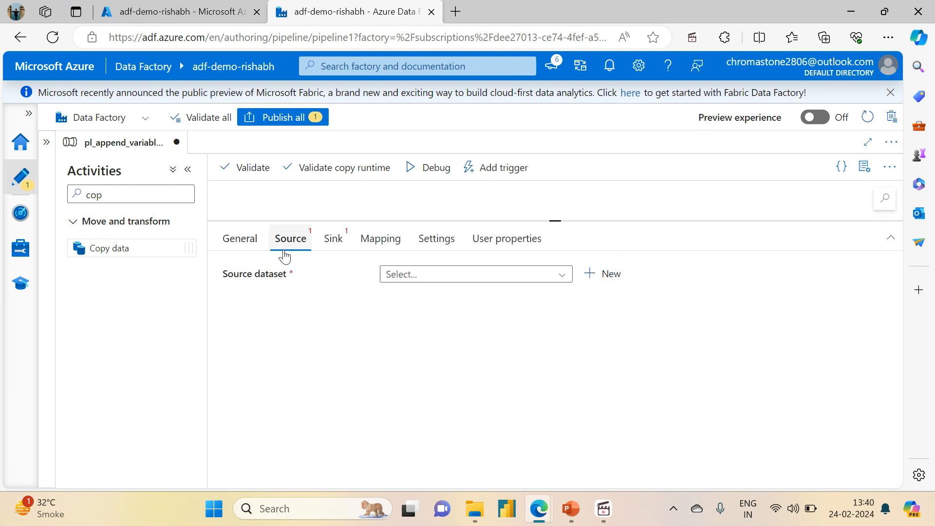
pyautogui.click(390, 281)
pyautogui.click(415, 293)
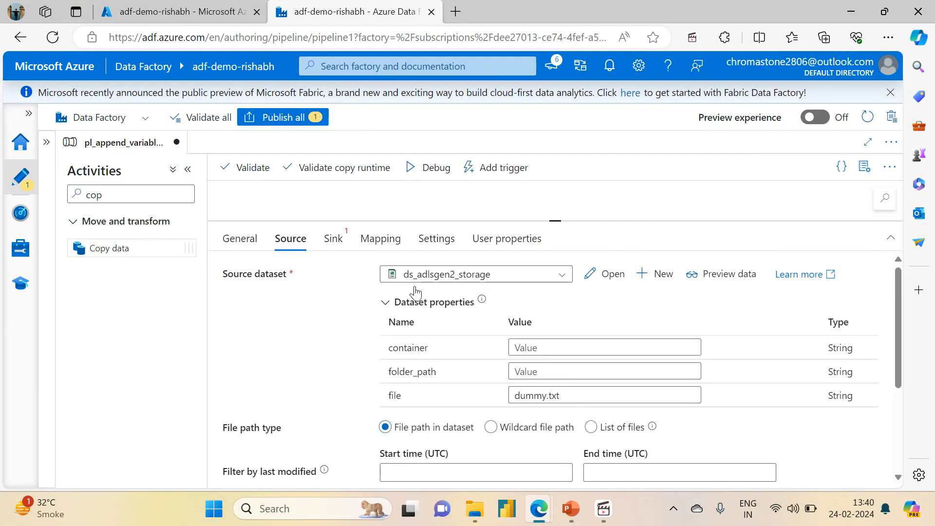
pyautogui.click(536, 346)
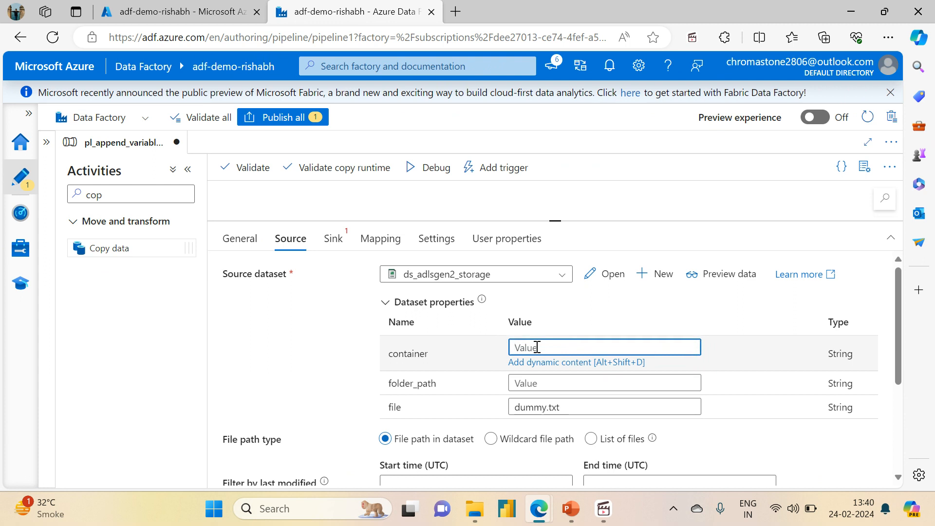
pyautogui.write('source')
pyautogui.click(529, 383)
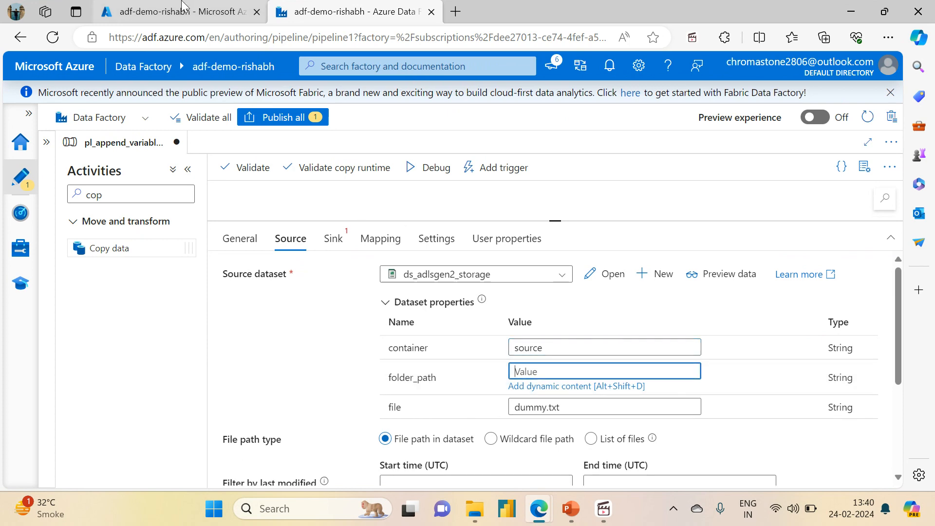
# In the Azure portal, look inside the source container of the adfdemoadlsgen2acc storage account and open its variable_input folder.
pyautogui.click(182, 9)
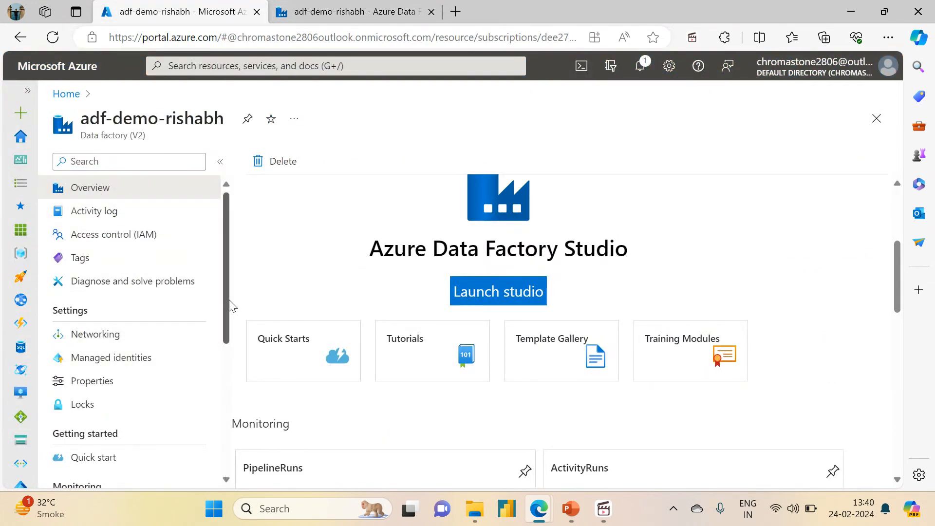
pyautogui.scroll(-2, 229, 302)
pyautogui.scroll(2, 146, 243)
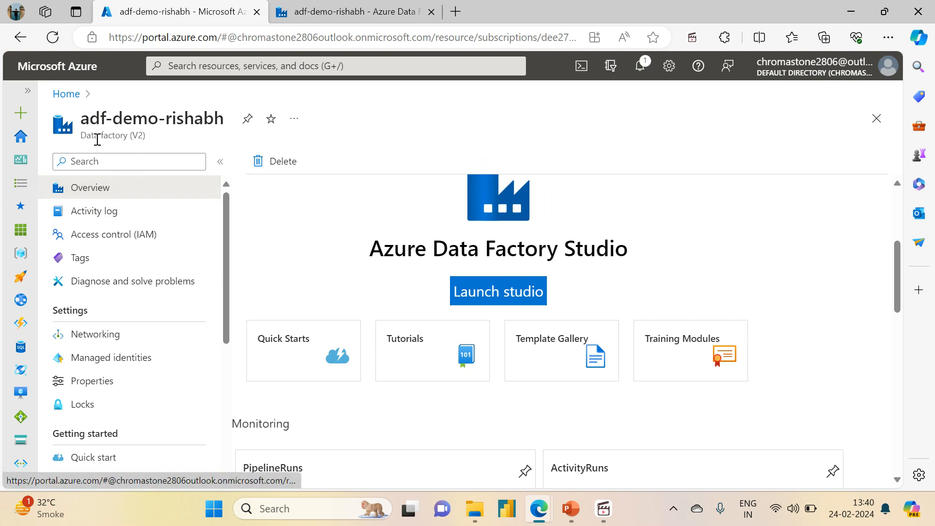
pyautogui.click(68, 95)
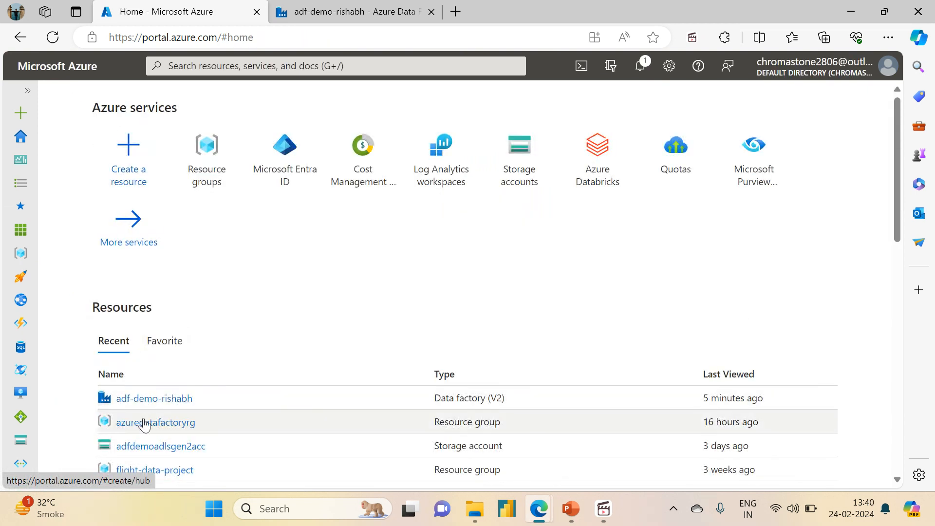
pyautogui.click(119, 422)
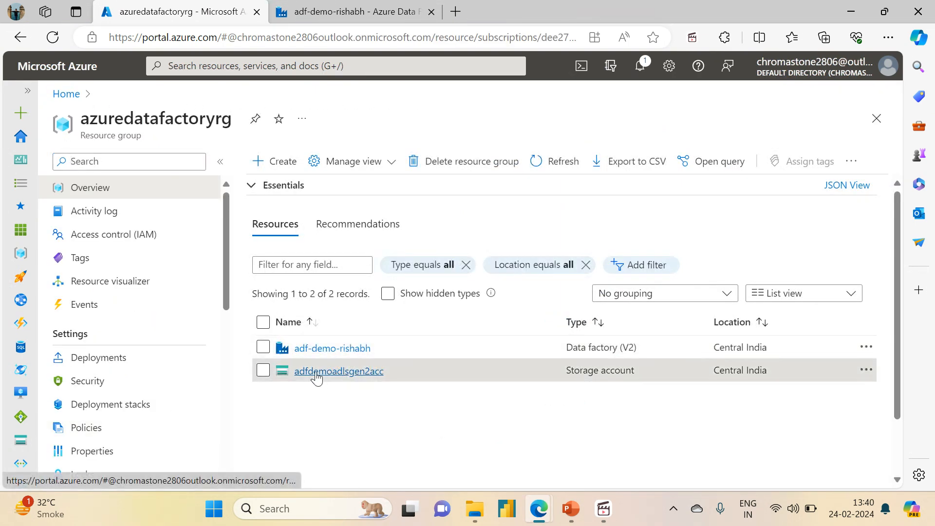
pyautogui.click(312, 371)
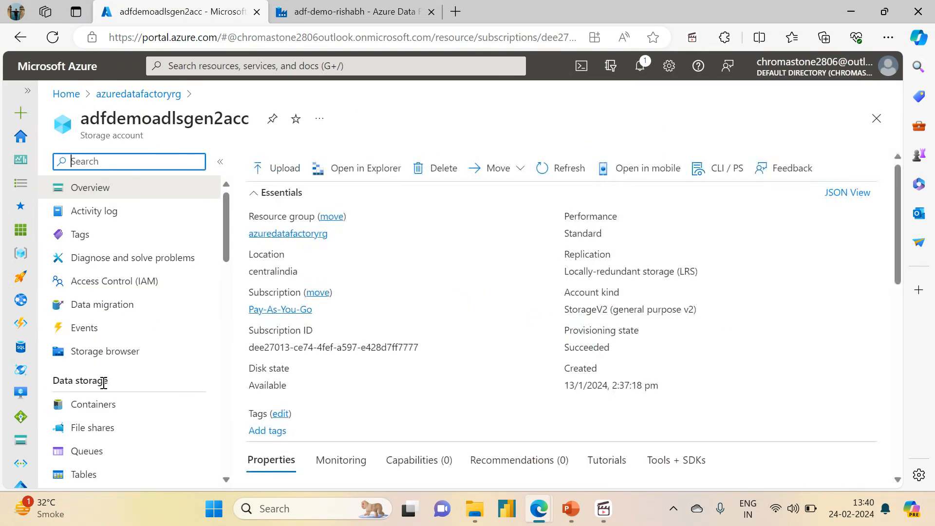
pyautogui.click(96, 406)
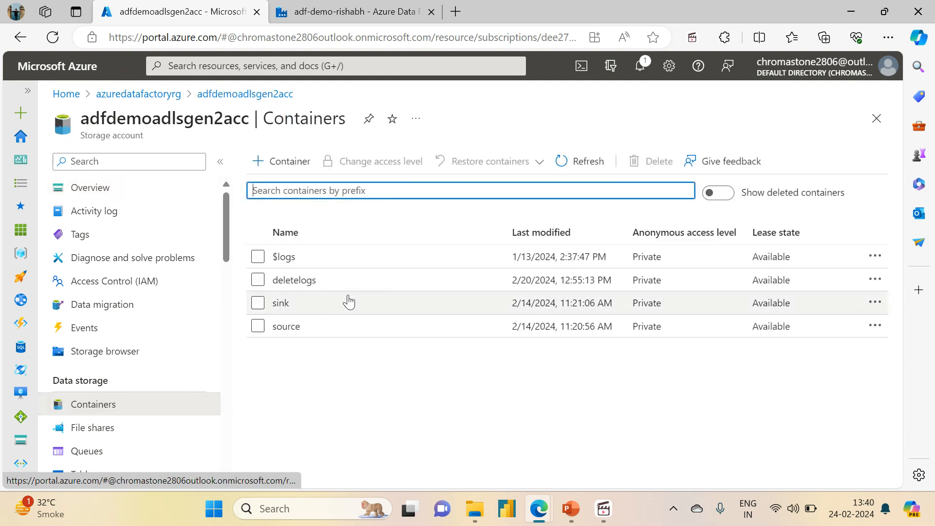
pyautogui.click(278, 327)
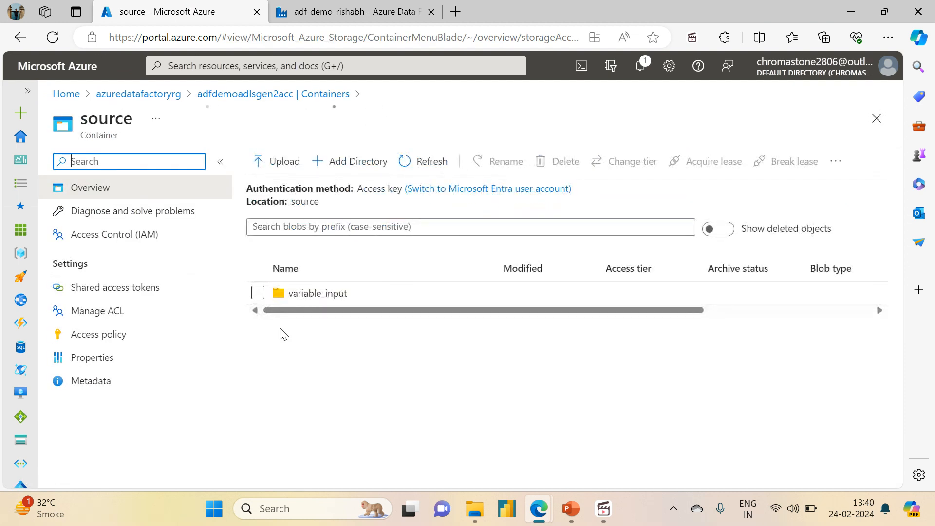
pyautogui.click(325, 297)
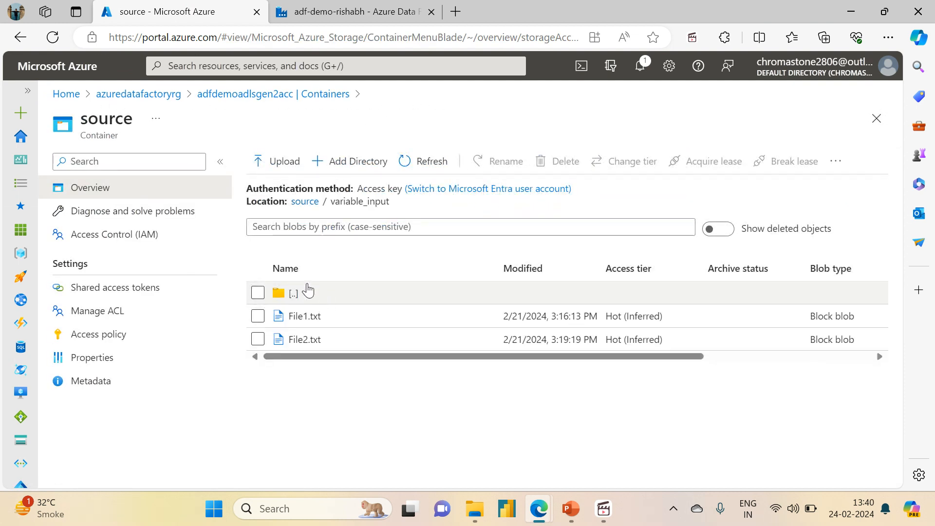
# Return to Data Factory and set the source dataset's folder_path property to variable_input.
pyautogui.click(384, 11)
pyautogui.write('variable')
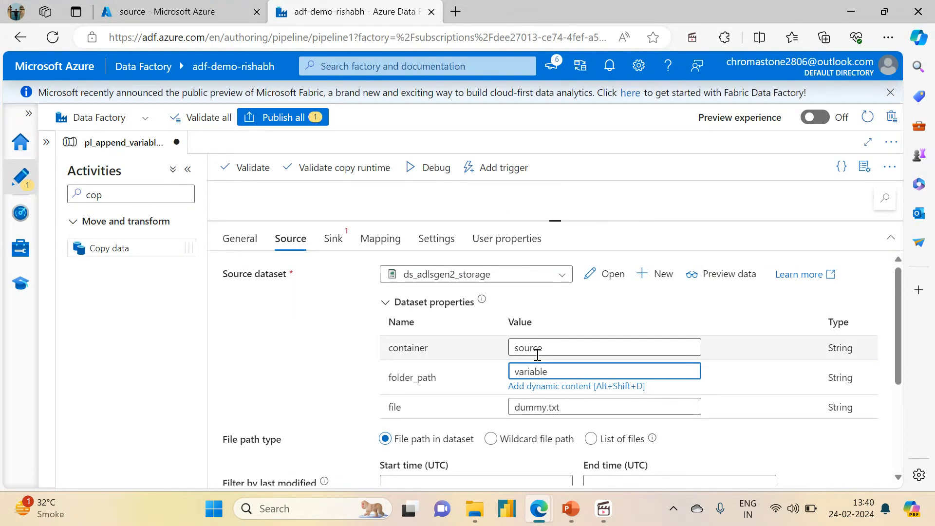
pyautogui.write('_input')
pyautogui.click(258, 358)
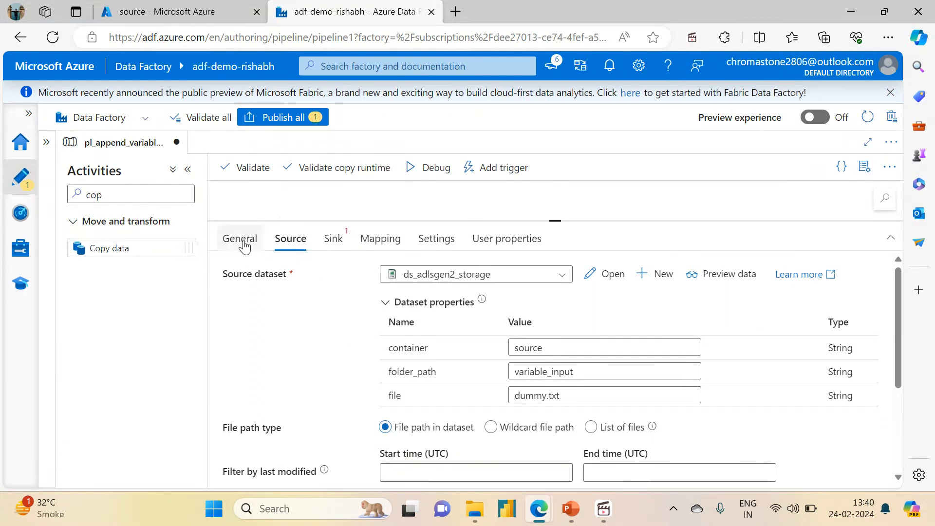
# Review the variables defined on the pipeline.
pyautogui.click(269, 206)
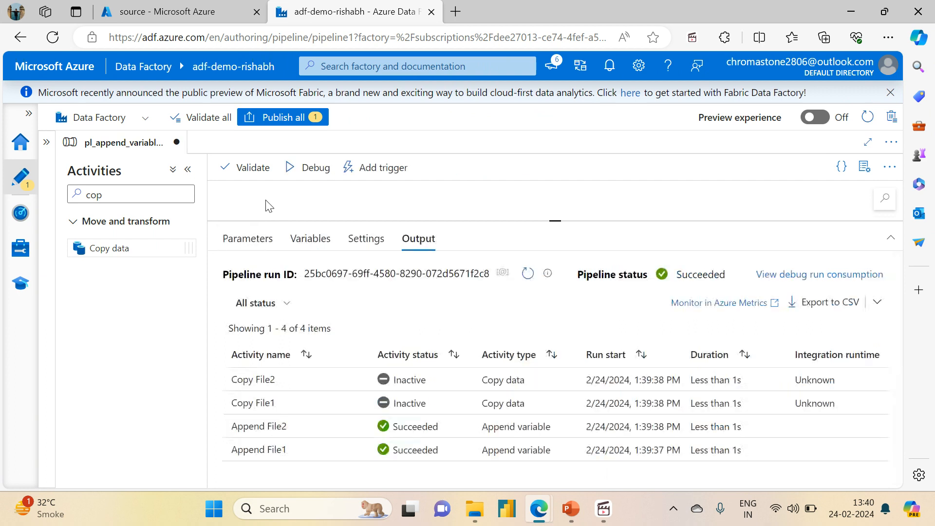
pyautogui.click(309, 238)
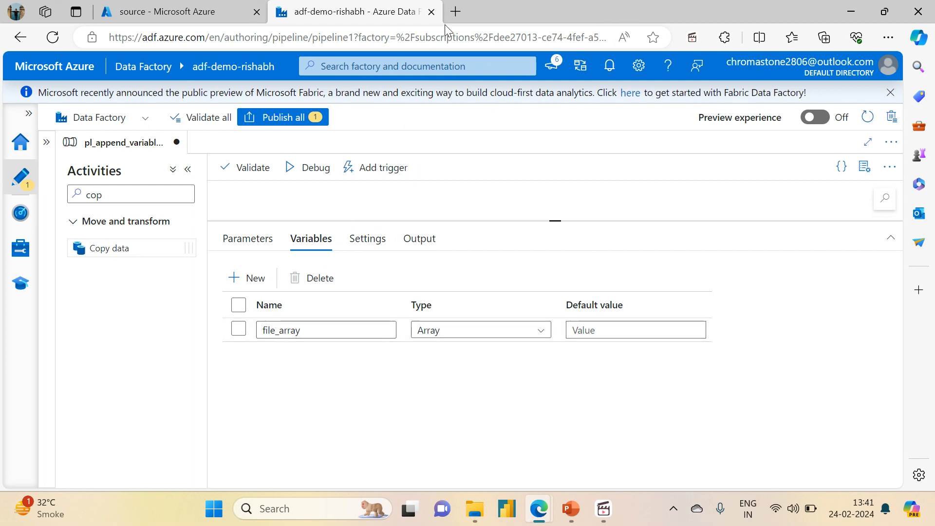
# Open a blank browser tab, then switch to Command Prompt, start Python and maximize the window.
pyautogui.click(459, 13)
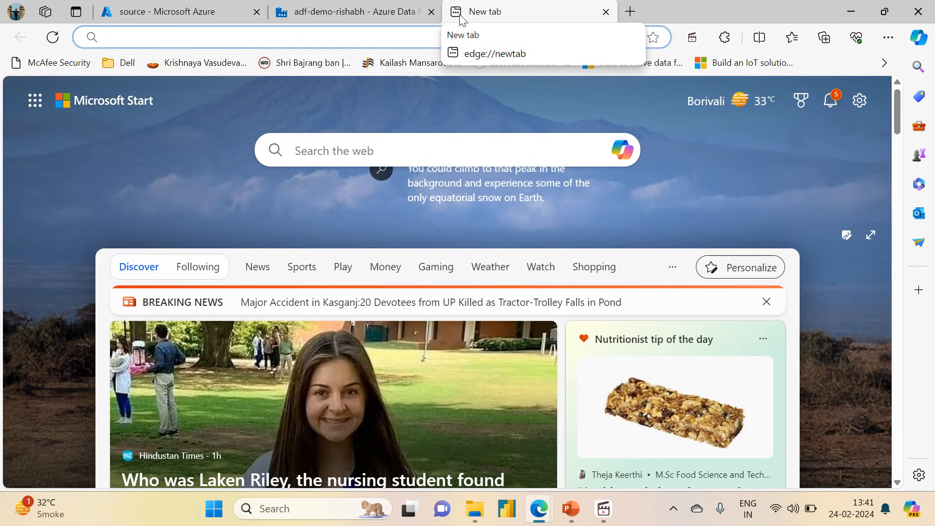
pyautogui.click(292, 507)
pyautogui.write('md')
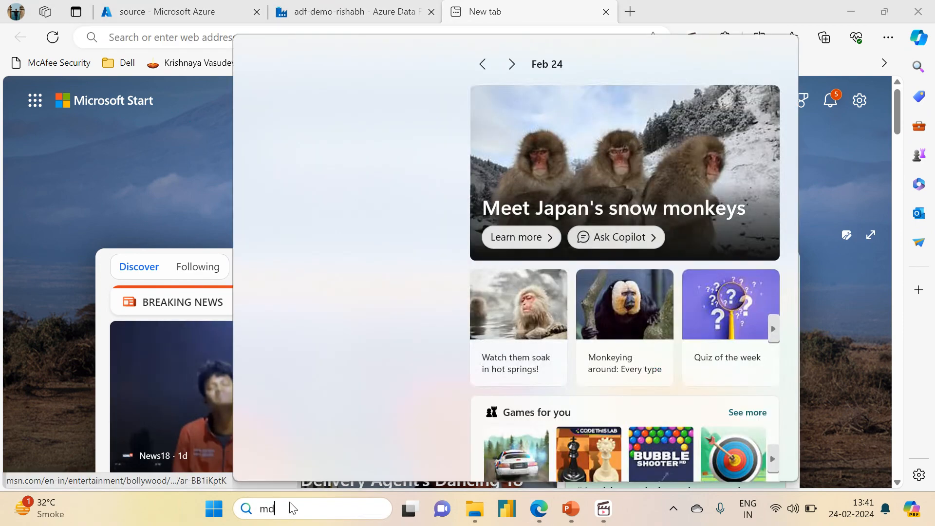
pyautogui.press('BackSpace')
pyautogui.press('BackSpace')
pyautogui.write('cmd')
pyautogui.press('Return')
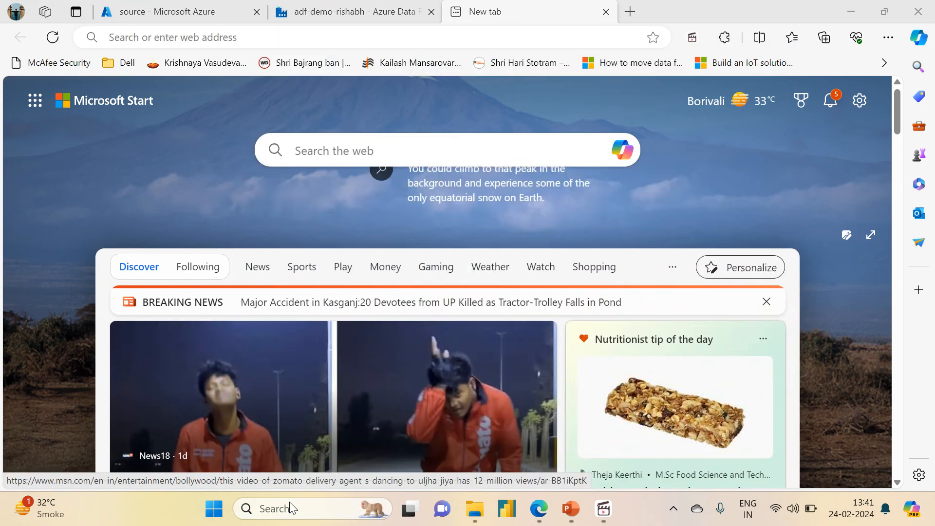
pyautogui.write('pyth')
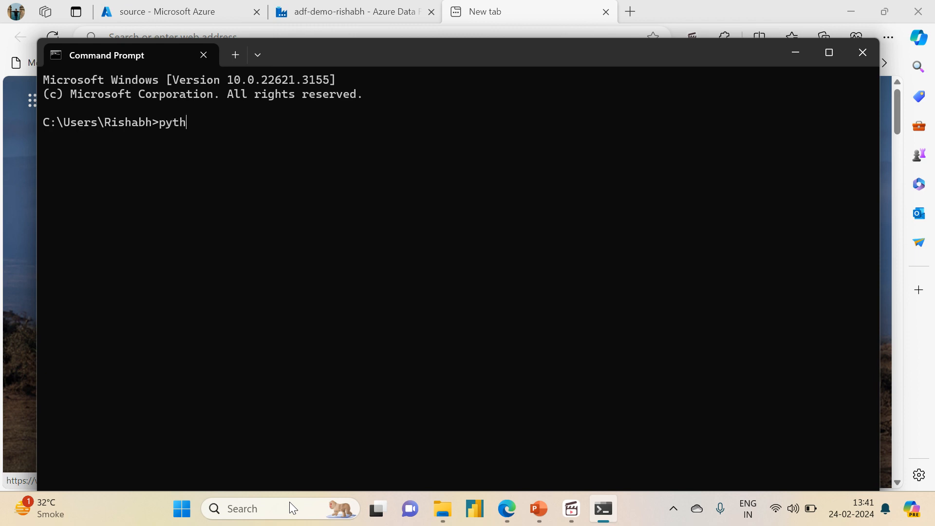
pyautogui.write('on')
pyautogui.press('Return')
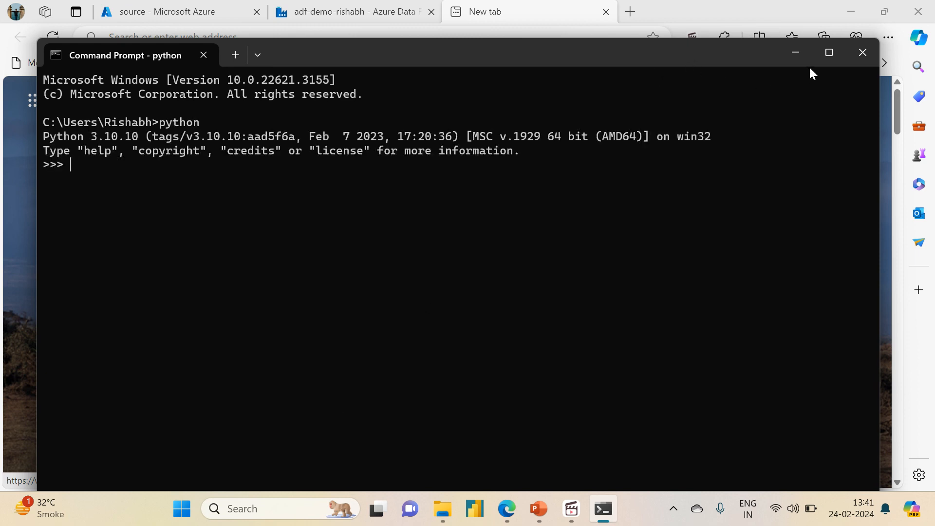
pyautogui.click(828, 55)
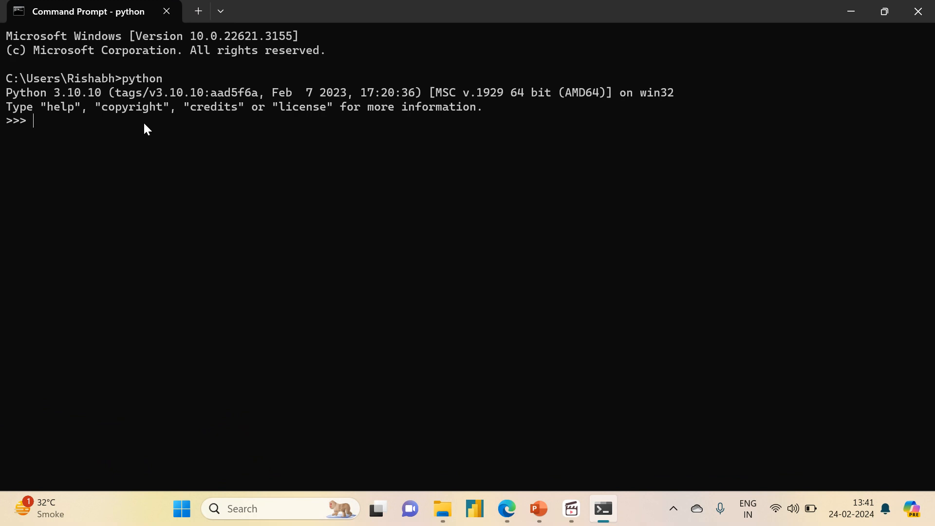
# Define a Python list with l = [1,2,3,4,5].
pyautogui.write('l ')
pyautogui.write('= [1,2]')
pyautogui.press('Left')
pyautogui.write('1,2,3,4,')
pyautogui.press('Return')
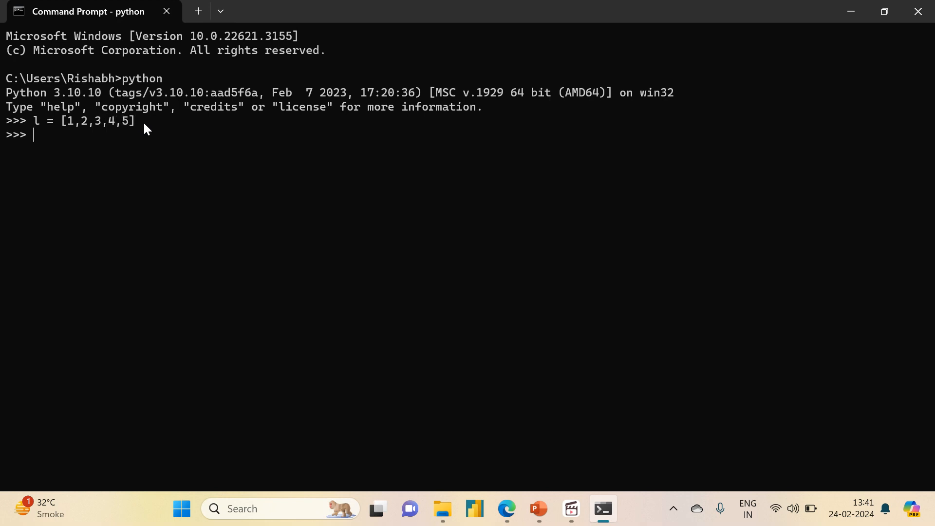
pyautogui.write('l.append(6)')
# Append 6 to the list with l.append(6) and display the contents of l.
pyautogui.press('Return')
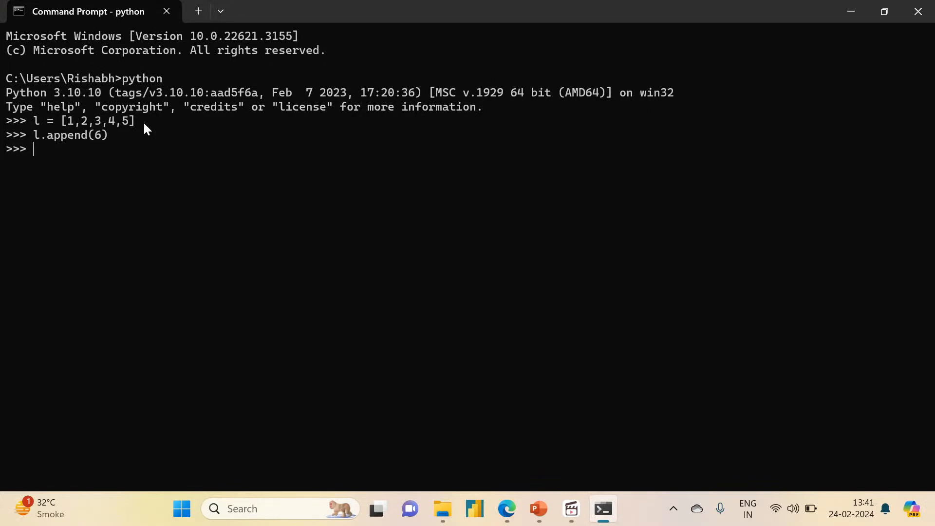
pyautogui.write('l')
pyautogui.press('Return')
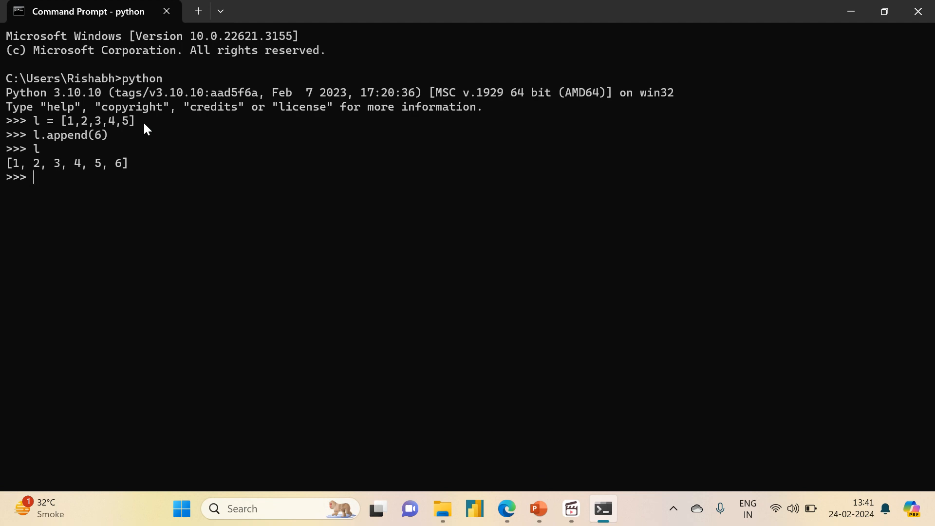
# Display the first and sixth elements of the list with l[0] and l[5].
pyautogui.write('l[]')
pyautogui.press('Left')
pyautogui.write('0')
pyautogui.press('Return')
pyautogui.write('l[5]')
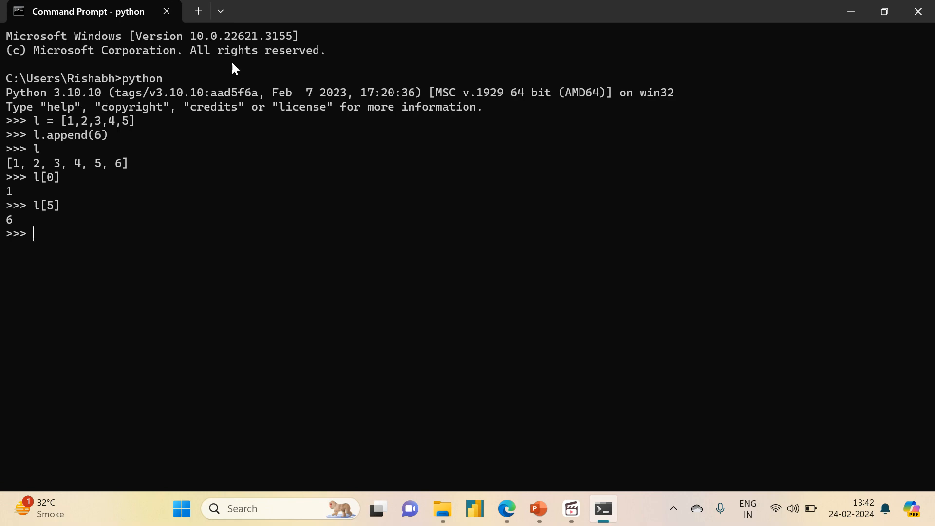
# Leave Command Prompt and switch back to the Data Factory pipeline in the browser.
pyautogui.click(854, 13)
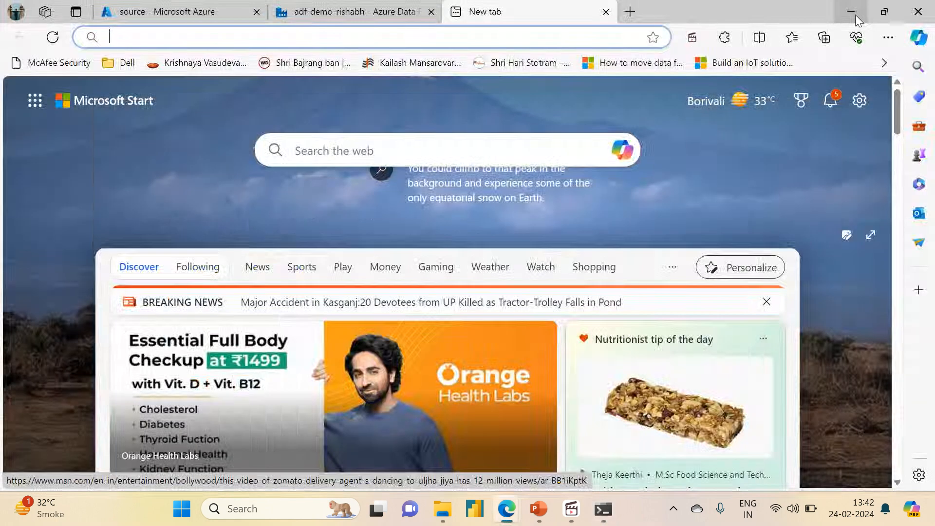
pyautogui.click(542, 507)
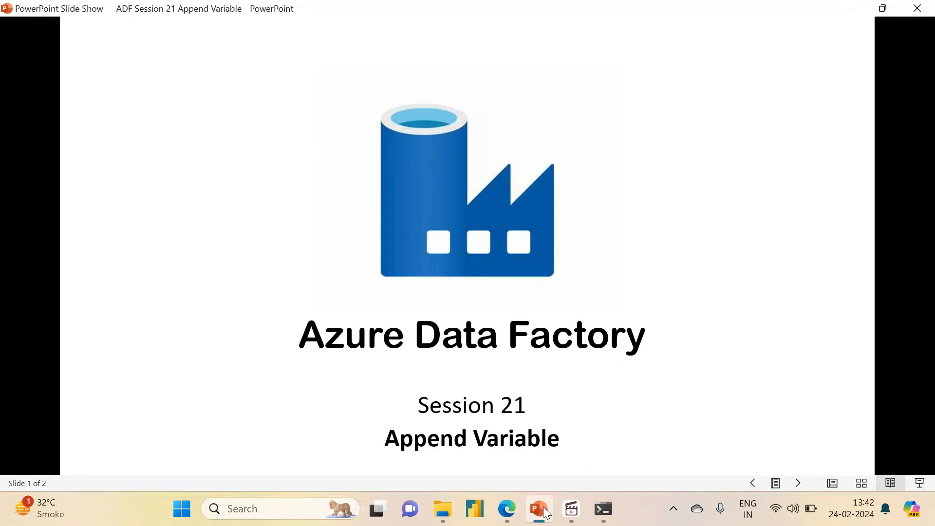
pyautogui.click(542, 506)
pyautogui.click(354, 11)
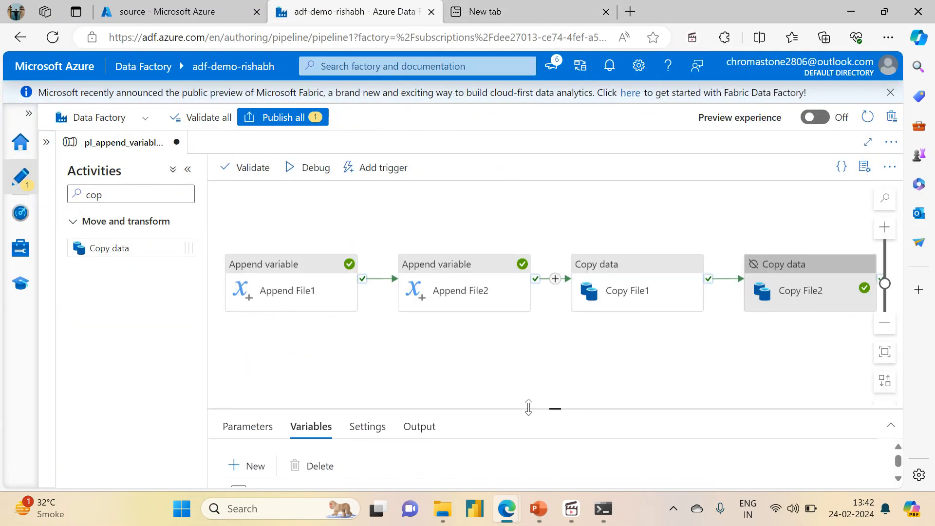
pyautogui.click(602, 303)
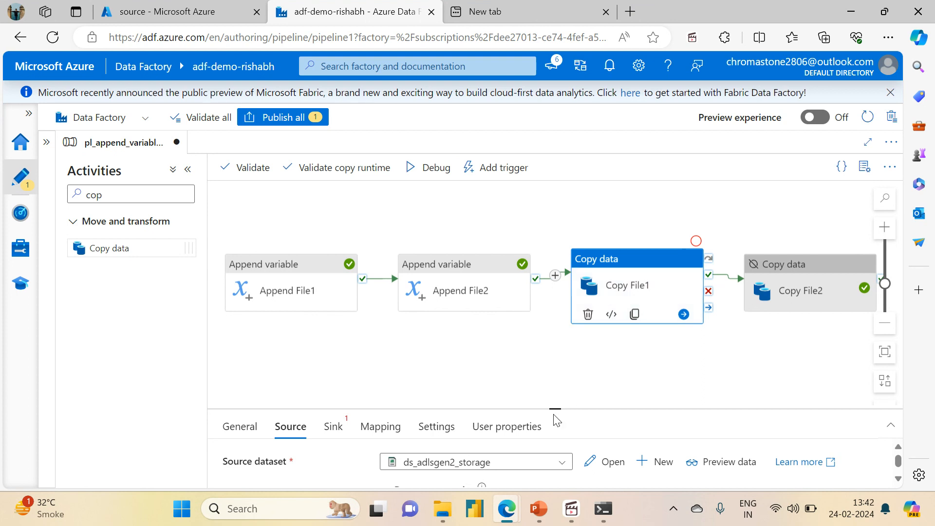
pyautogui.moveTo(557, 408); pyautogui.dragTo(559, 241)
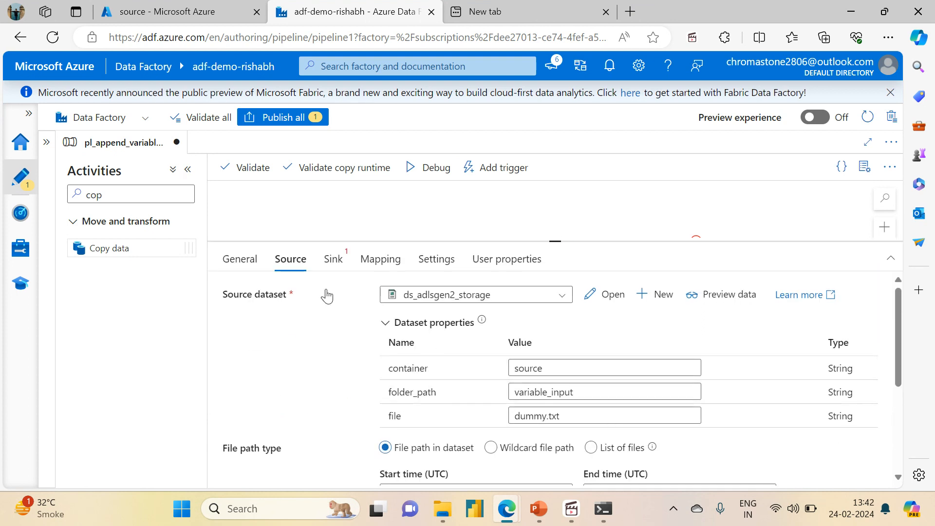
pyautogui.click(543, 417)
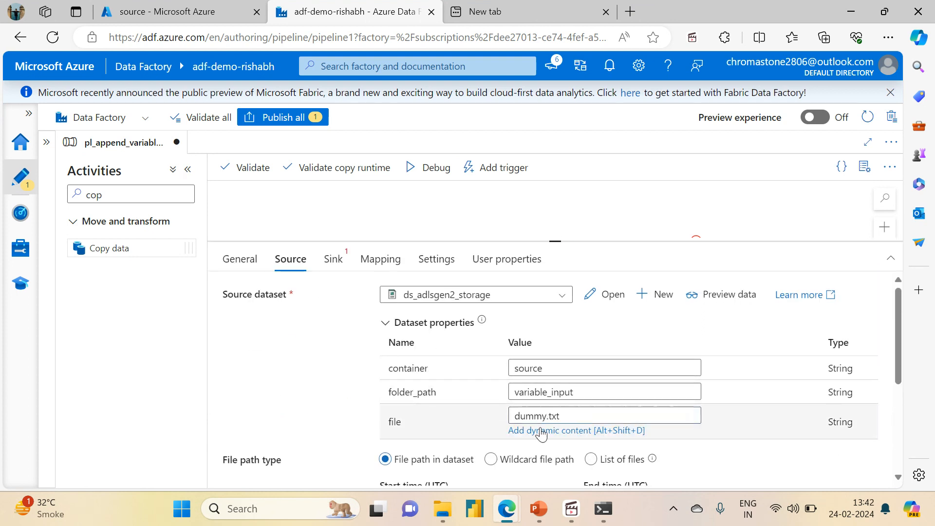
pyautogui.click(542, 431)
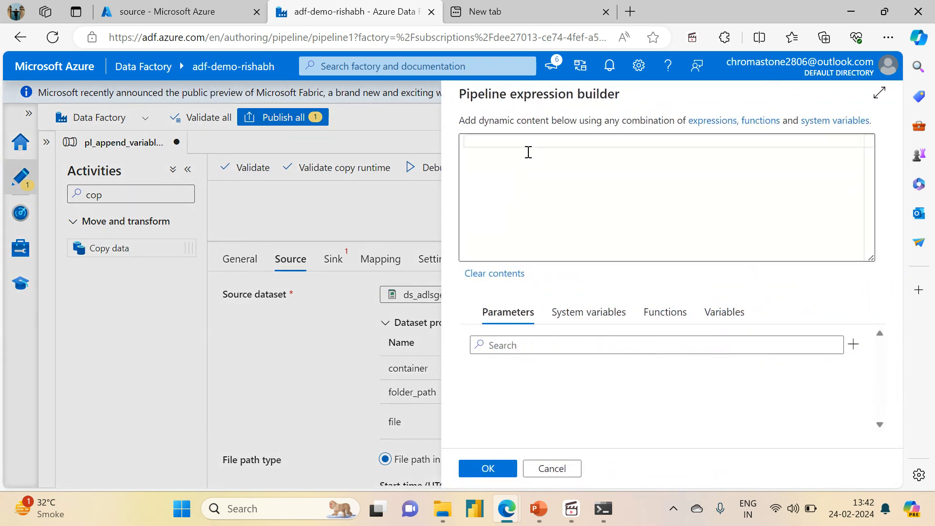
pyautogui.click(528, 152)
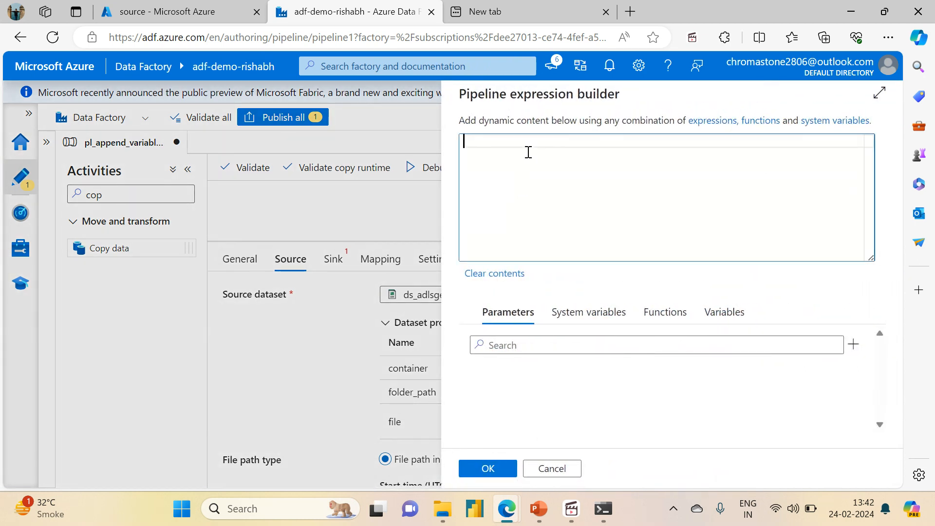
pyautogui.click(723, 312)
pyautogui.click(511, 378)
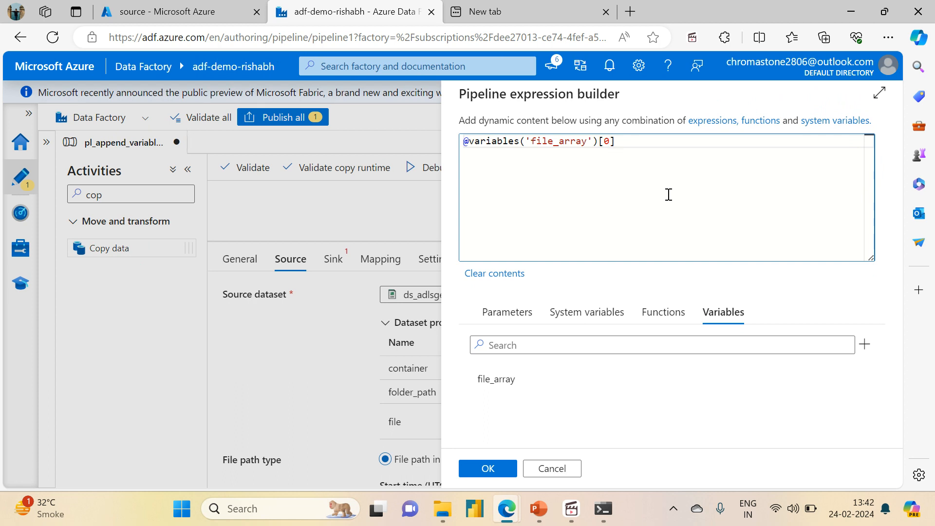
pyautogui.click(487, 468)
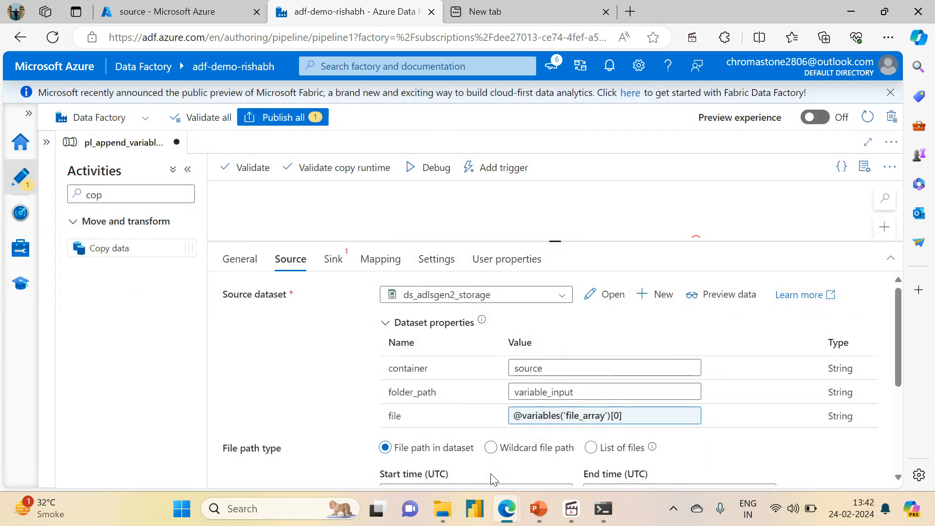
# Choose ds_adlsgen2_storage as the sink dataset of Copy File1 and set its container to sink.
pyautogui.click(328, 261)
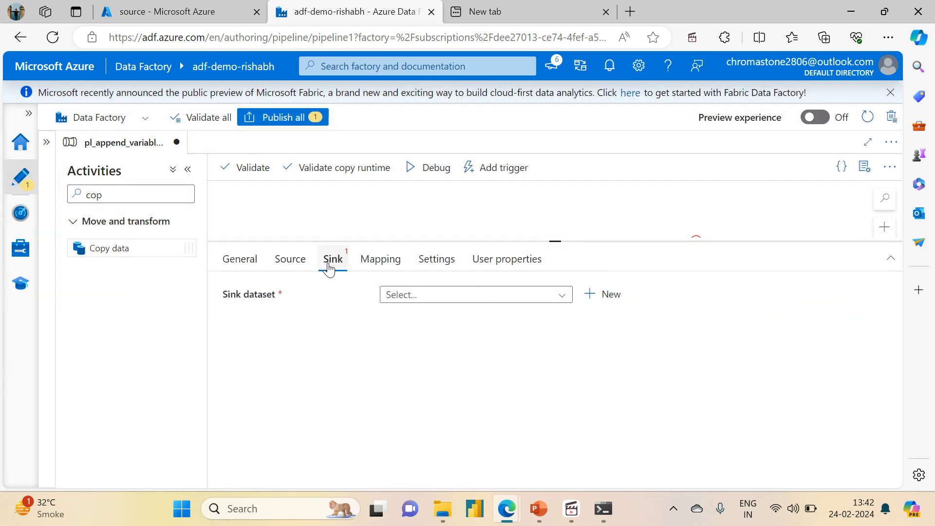
pyautogui.click(427, 295)
pyautogui.click(434, 317)
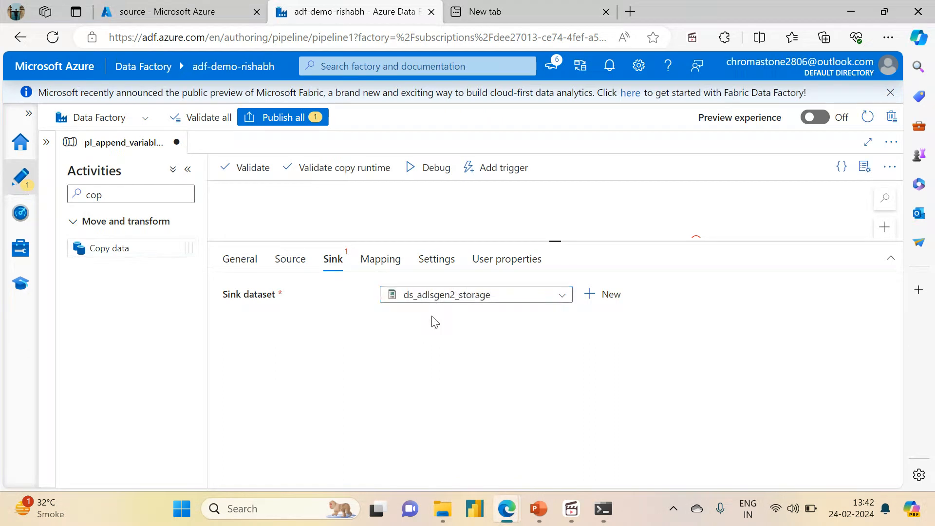
pyautogui.click(555, 368)
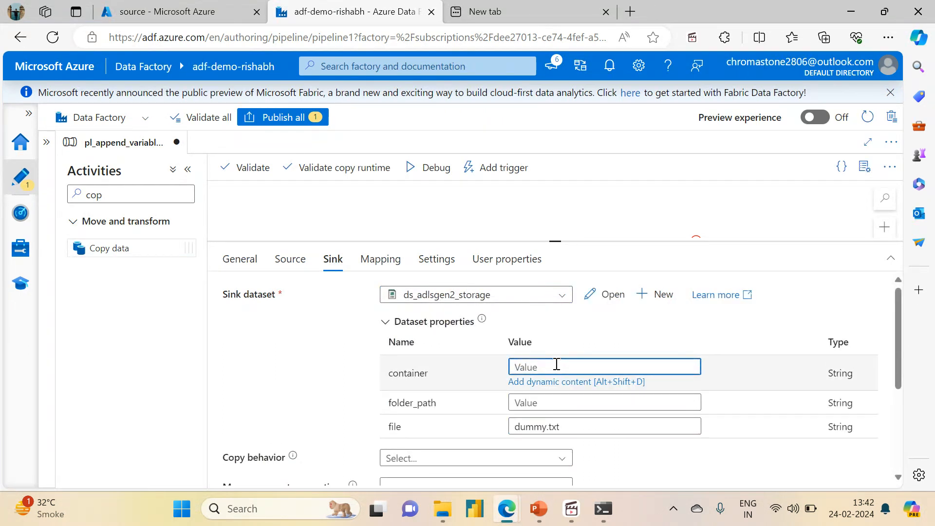
# Open the variable_output folder in the storage account's sink container to check the destination path.
pyautogui.click(161, 11)
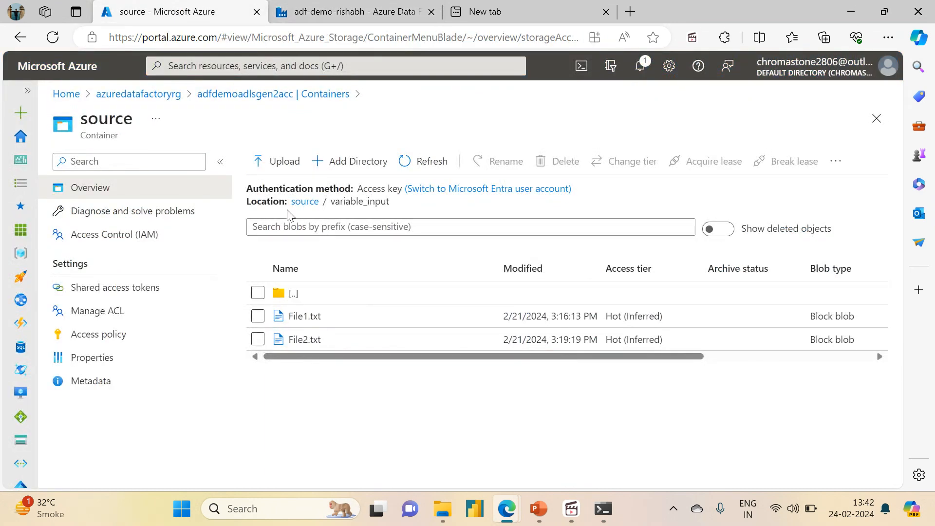
pyautogui.click(243, 97)
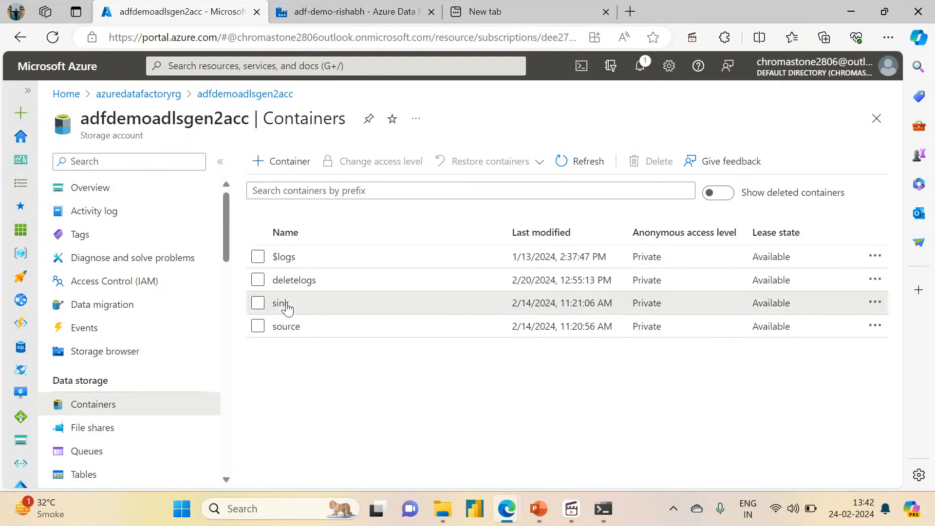
pyautogui.click(284, 305)
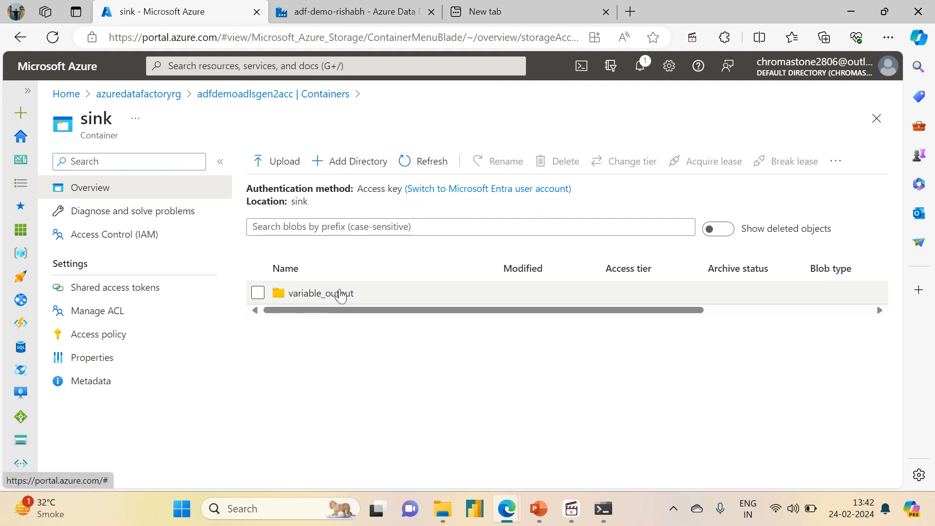
pyautogui.click(331, 298)
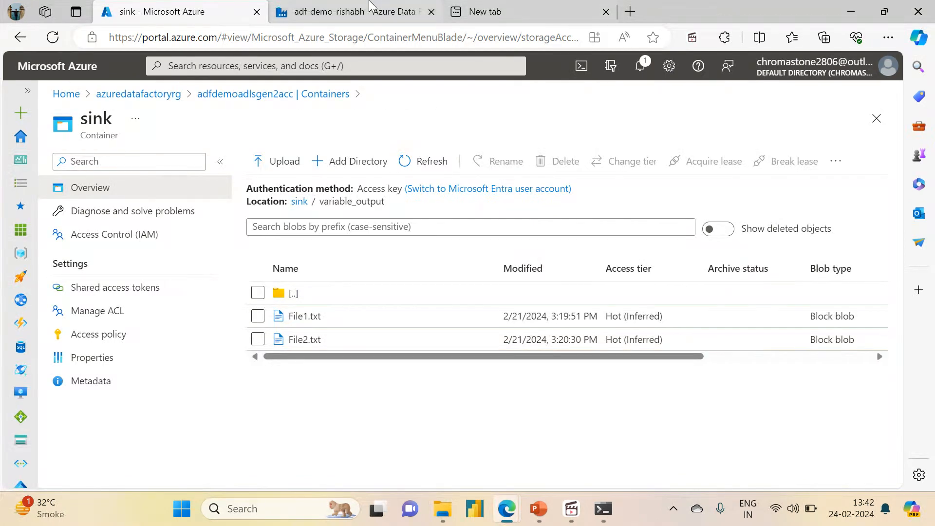
# Return to the Data Factory pipeline and set Copy File1's sink folder_path to variable_output.
pyautogui.click(360, 12)
pyautogui.click(550, 402)
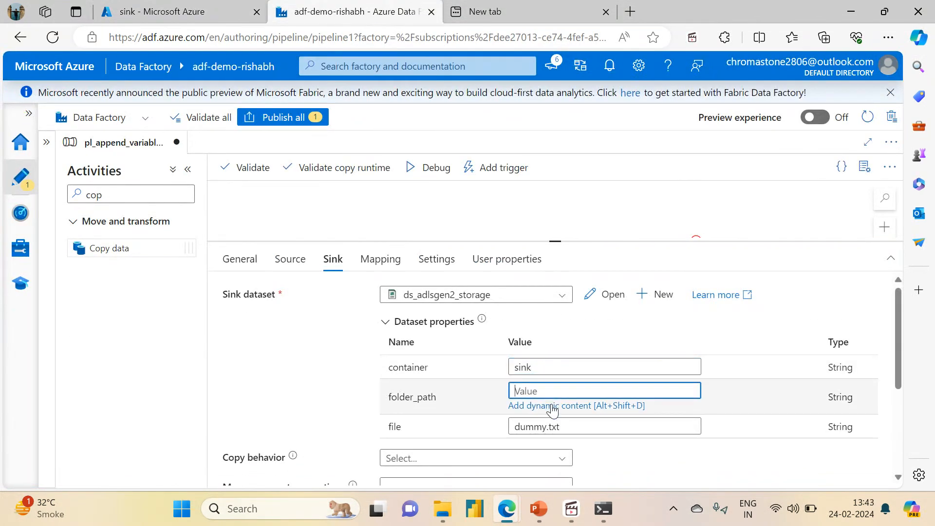
pyautogui.write('variable_output')
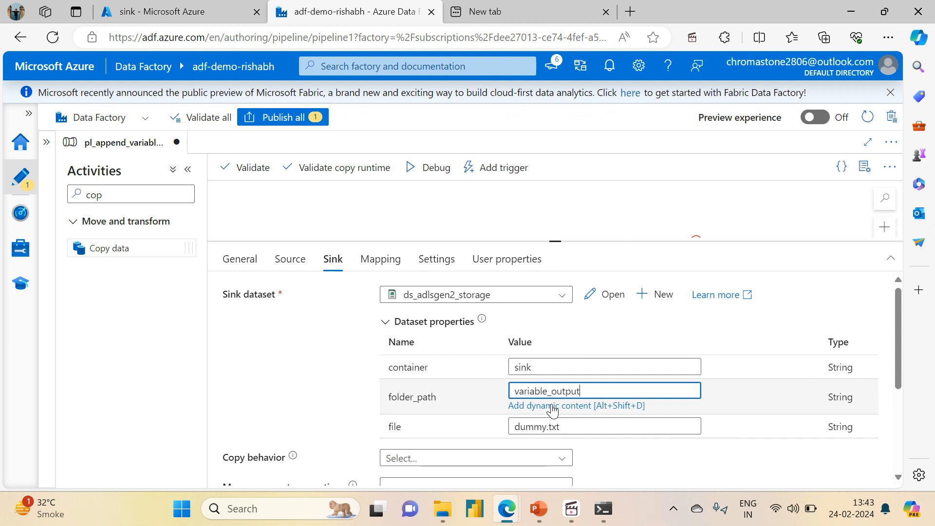
# Replace Copy File1's sink file value dummy.txt with a dynamic expression taking an indexed element of the file_array variable.
pyautogui.doubleClick(569, 426)
pyautogui.press('BackSpace')
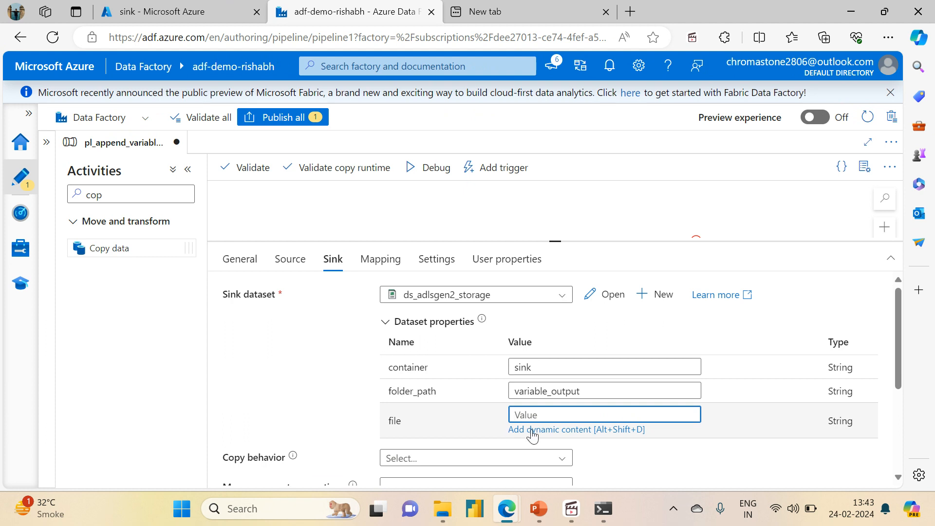
pyautogui.click(531, 430)
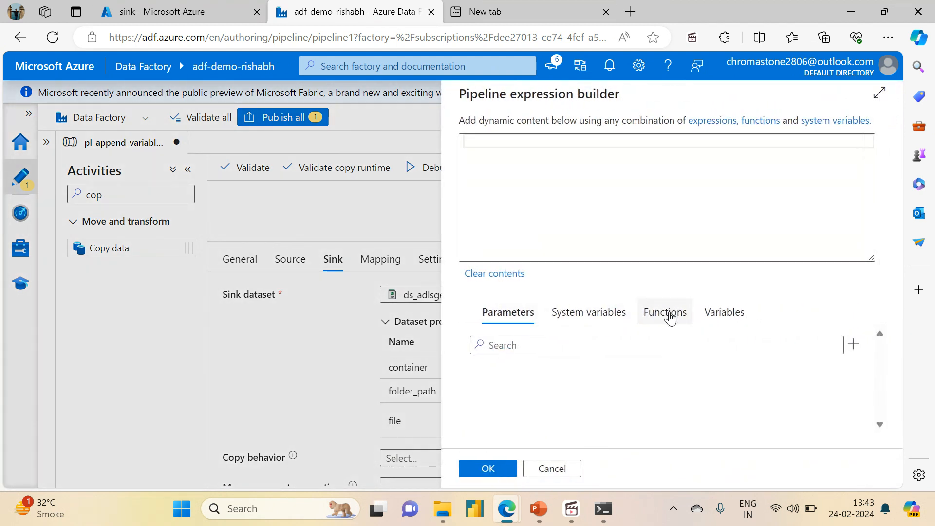
pyautogui.click(721, 313)
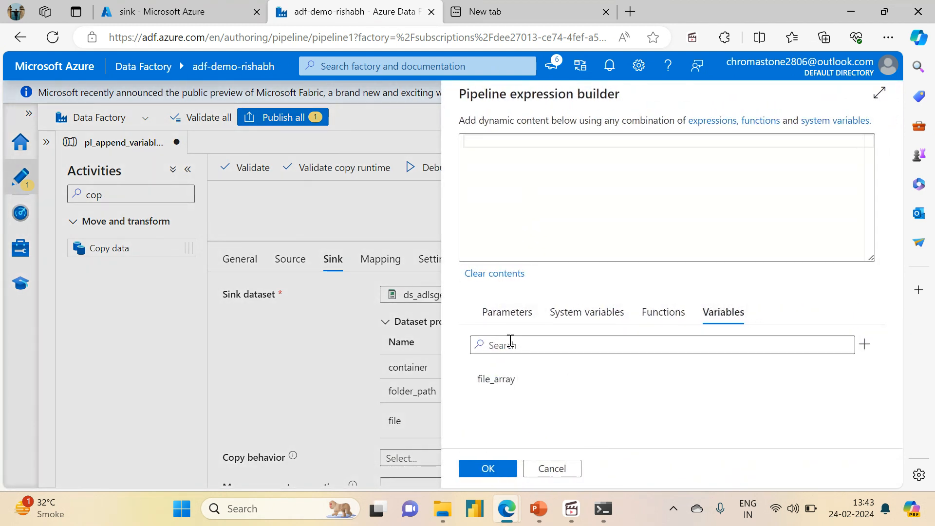
pyautogui.click(496, 382)
pyautogui.click(612, 152)
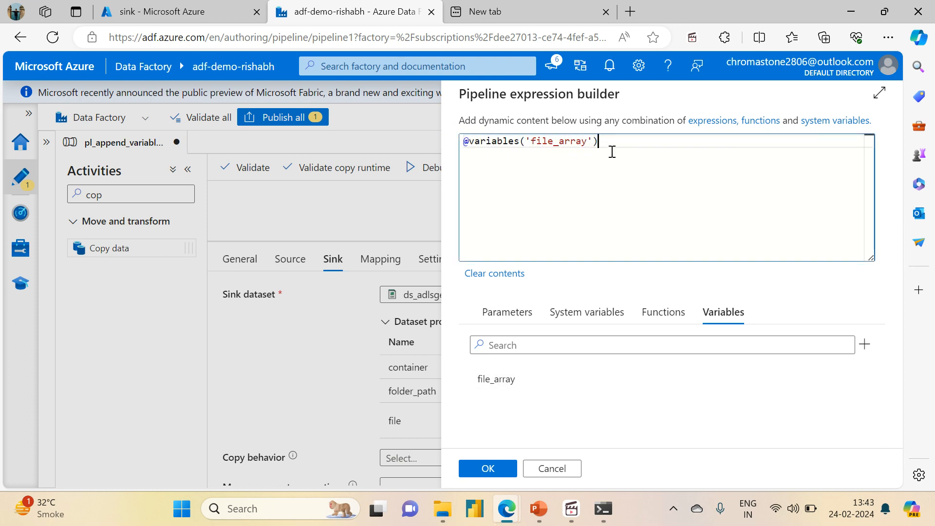
pyautogui.write('[]')
pyautogui.press('Left')
pyautogui.click(486, 469)
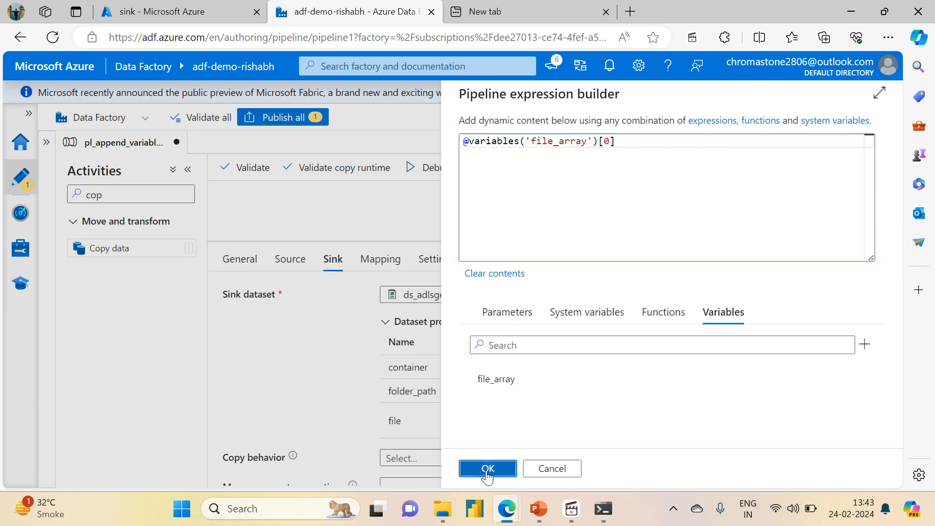
# Set the activity state of Copy File2 to Activated.
pyautogui.moveTo(554, 240); pyautogui.dragTo(557, 380)
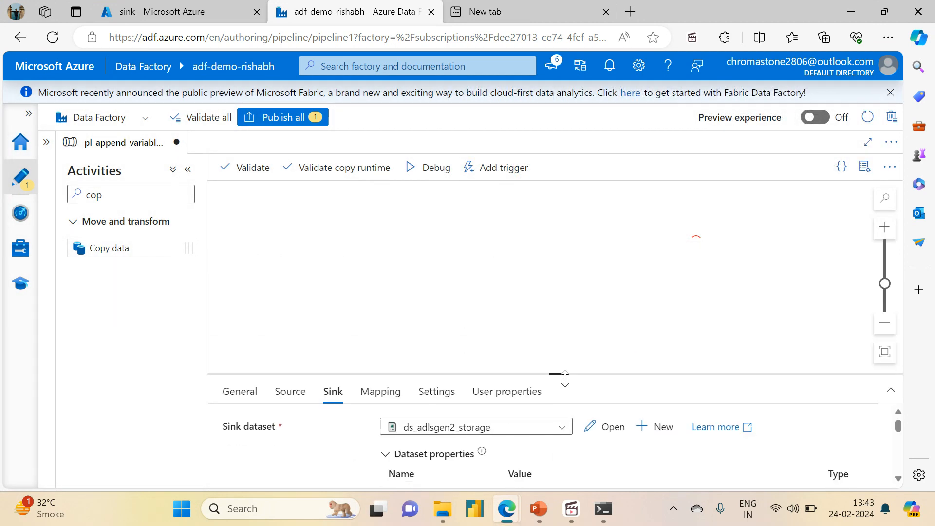
pyautogui.moveTo(734, 351); pyautogui.dragTo(536, 355)
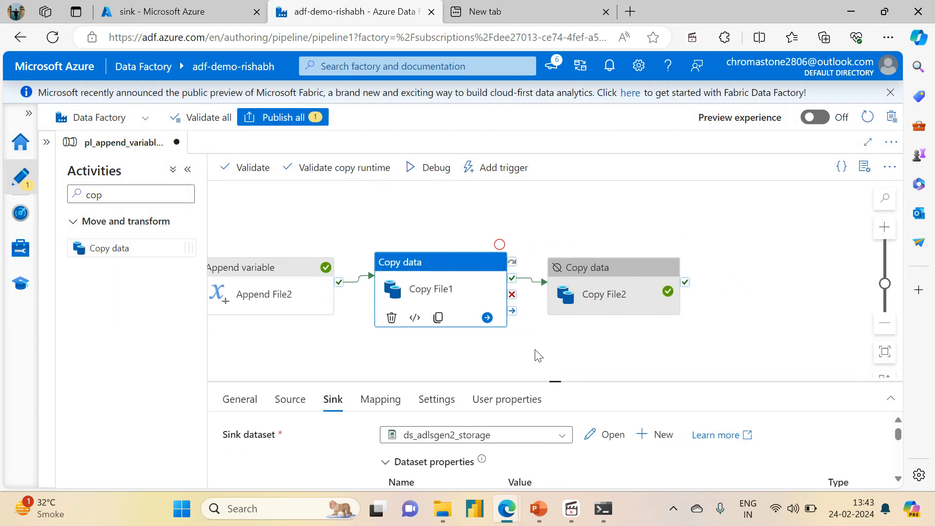
pyautogui.click(627, 257)
pyautogui.click(612, 275)
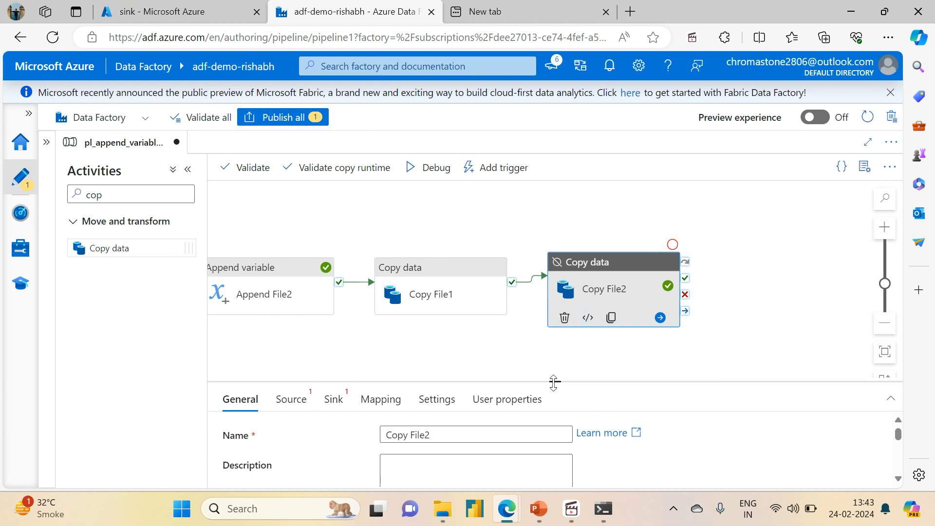
pyautogui.moveTo(554, 382); pyautogui.dragTo(554, 208)
pyautogui.click(385, 346)
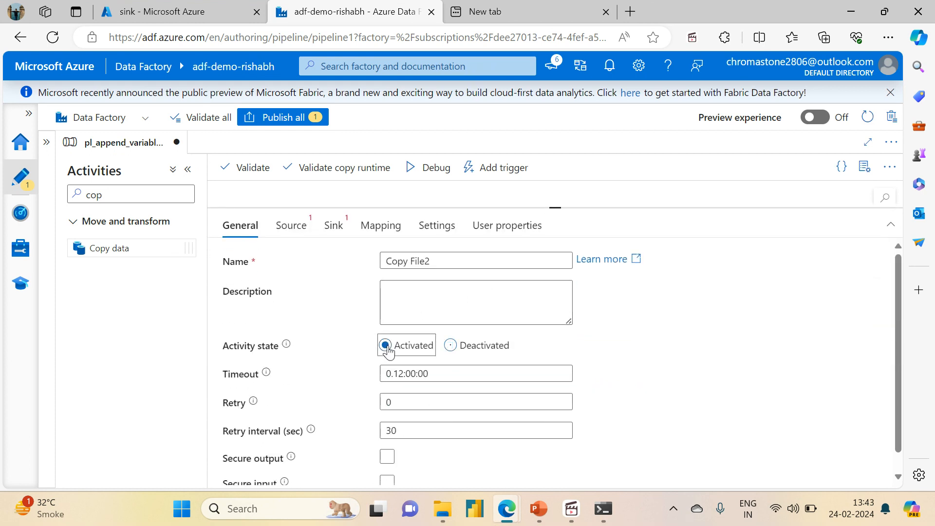
# Choose ds_adlsgen2_storage as Copy File2's source dataset, with container source and folder_path input.
pyautogui.click(305, 226)
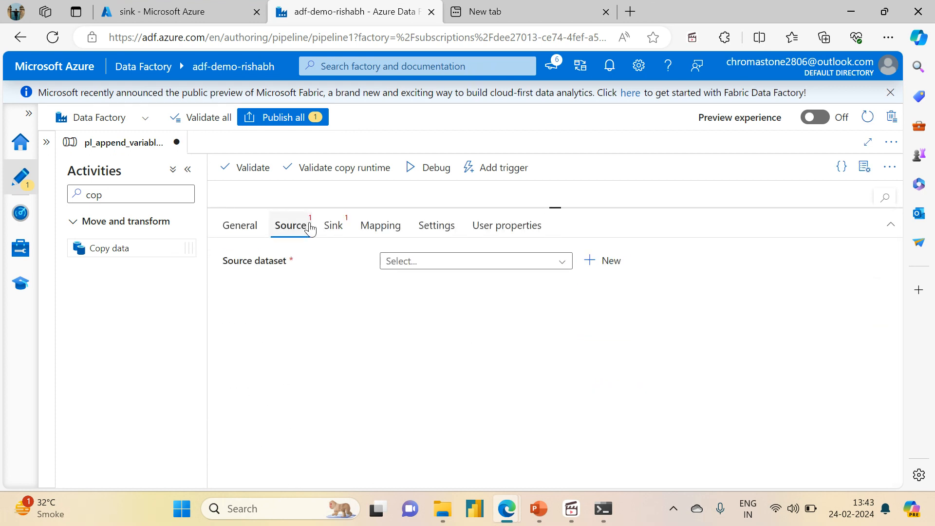
pyautogui.click(411, 264)
pyautogui.click(411, 280)
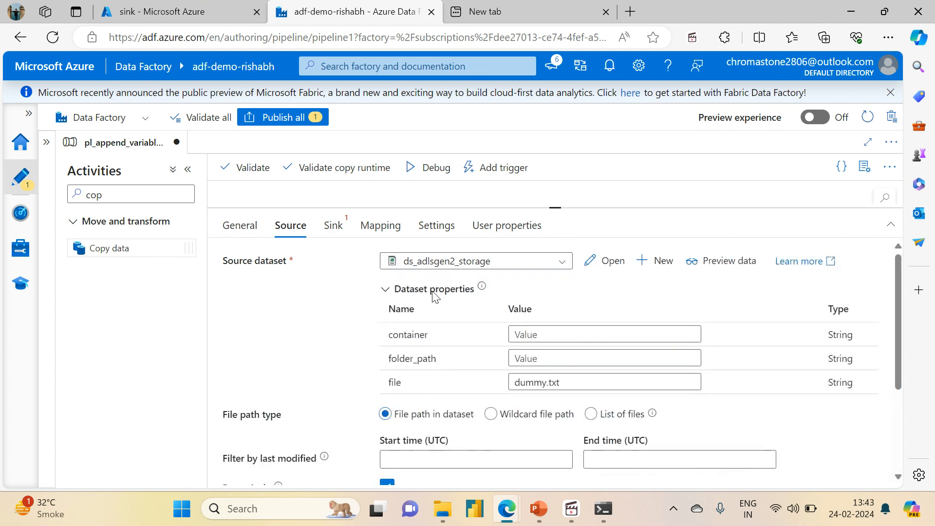
pyautogui.click(536, 336)
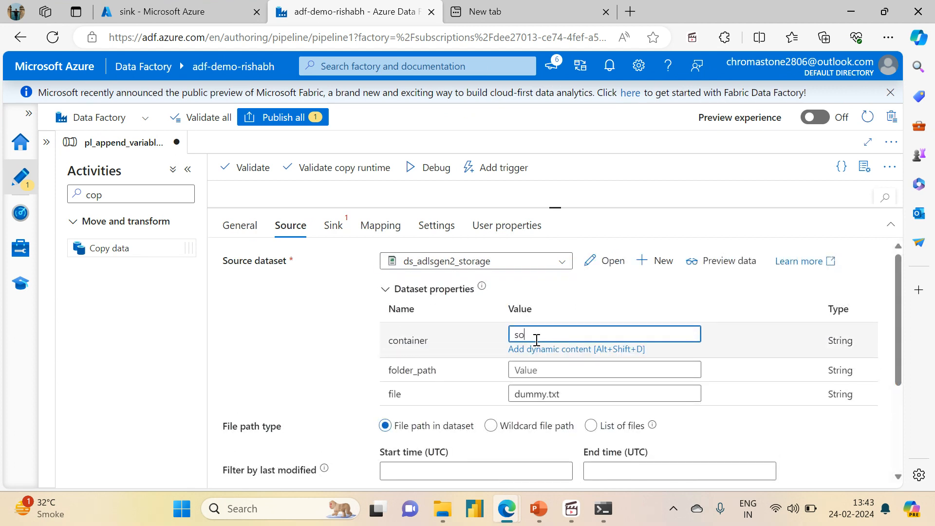
pyautogui.write('source')
pyautogui.press('Tab')
pyautogui.write('in')
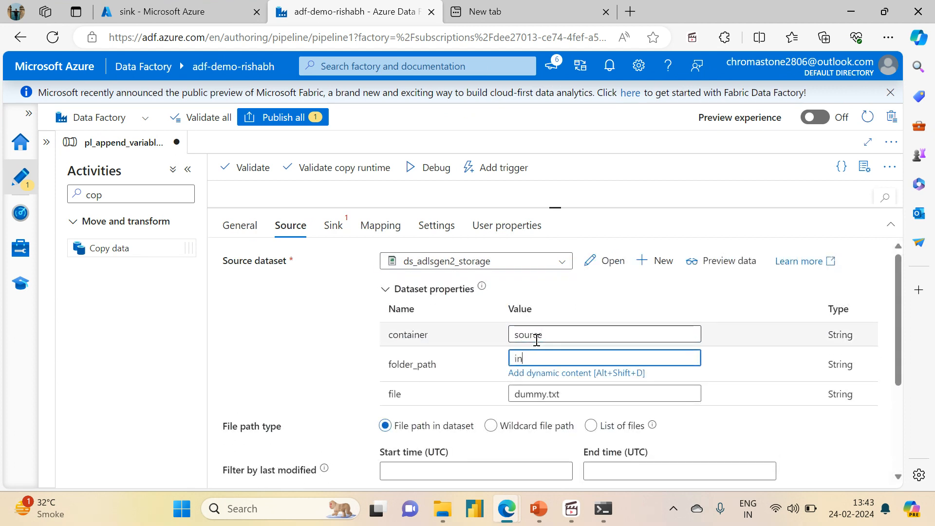
pyautogui.write('put')
pyautogui.click(292, 223)
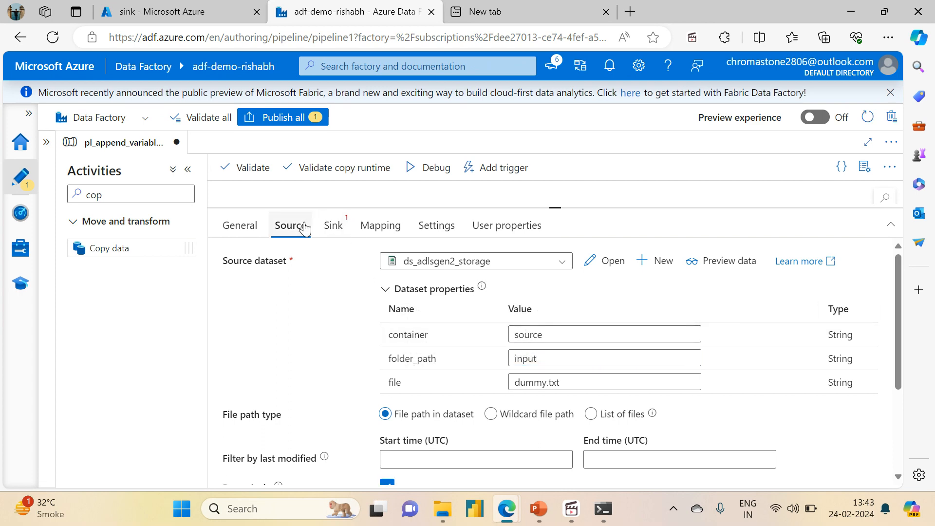
# Open the source container in the storage account to check the input folder's name.
pyautogui.click(235, 5)
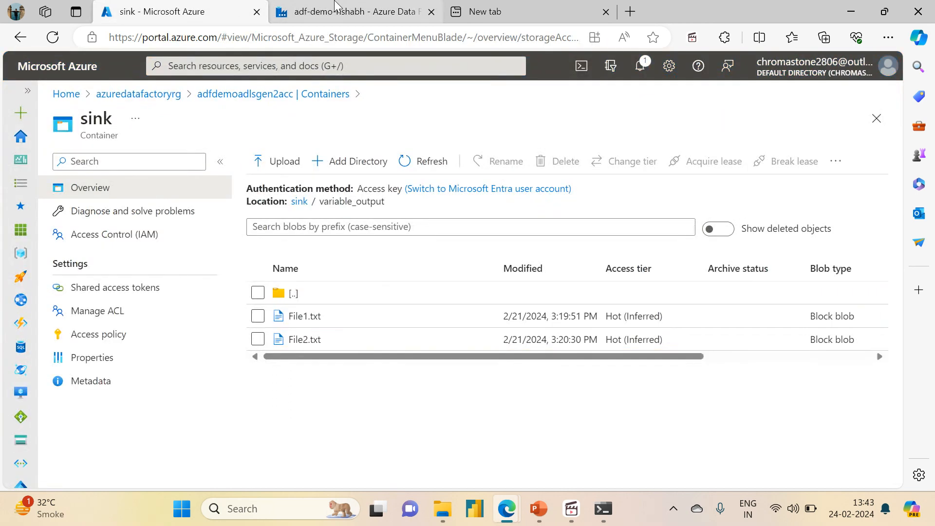
pyautogui.click(272, 93)
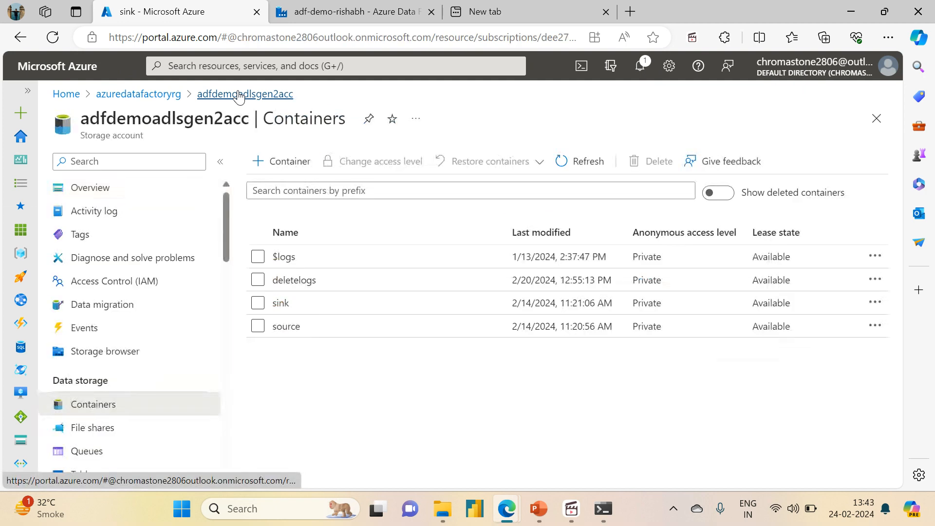
pyautogui.click(282, 327)
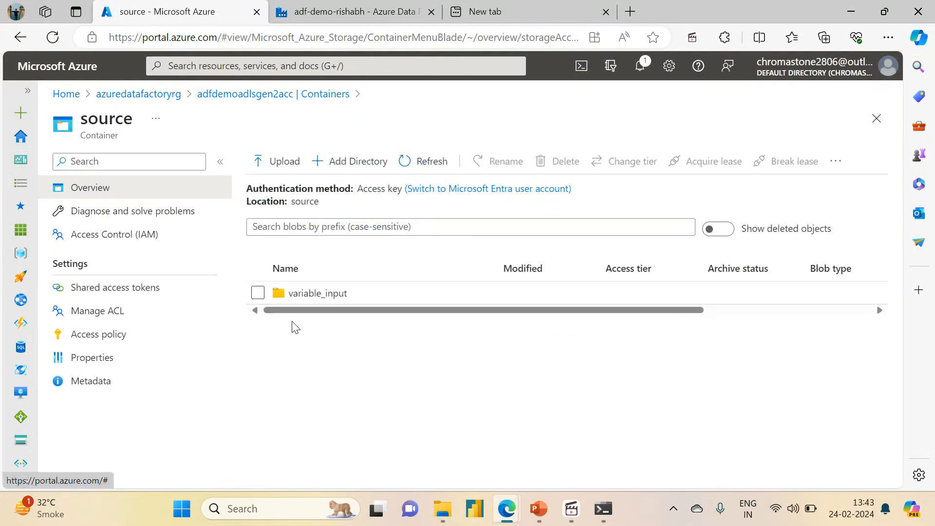
# Return to Data Factory and set the folder_path of Copy File2's source dataset to variable_input.
pyautogui.click(380, 14)
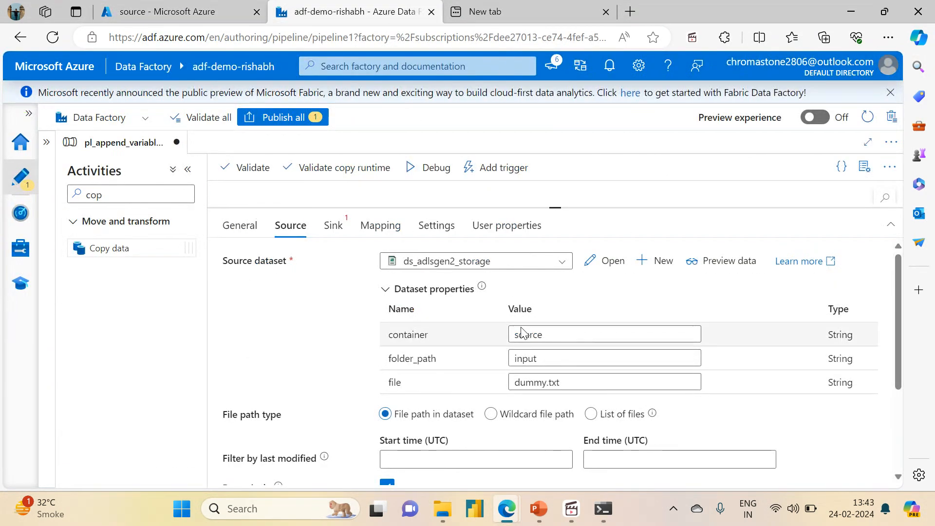
pyautogui.doubleClick(551, 361)
pyautogui.write('vairbal')
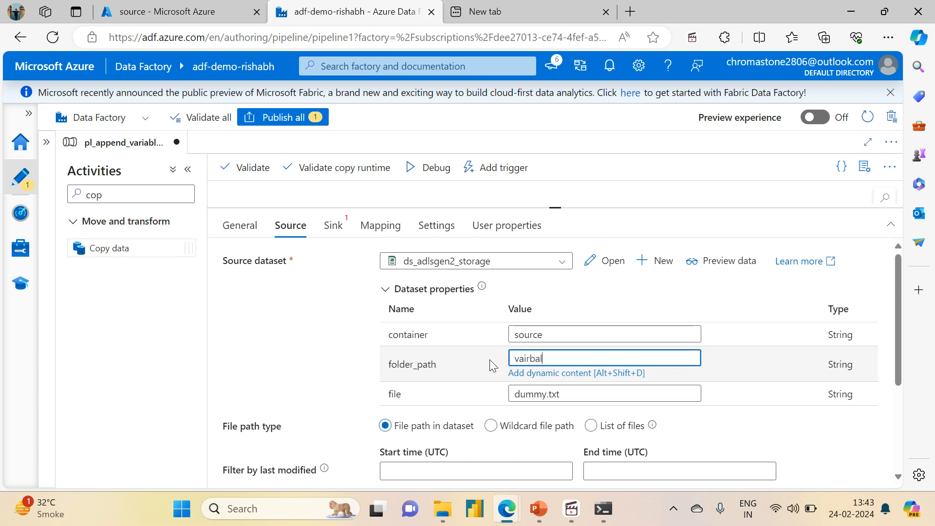
pyautogui.press('BackSpace')
pyautogui.press('BackSpace')
pyautogui.press('BackSpace')
pyautogui.press('BackSpace')
pyautogui.press('BackSpace')
pyautogui.write('riable_input')
pyautogui.doubleClick(593, 394)
pyautogui.press('BackSpace')
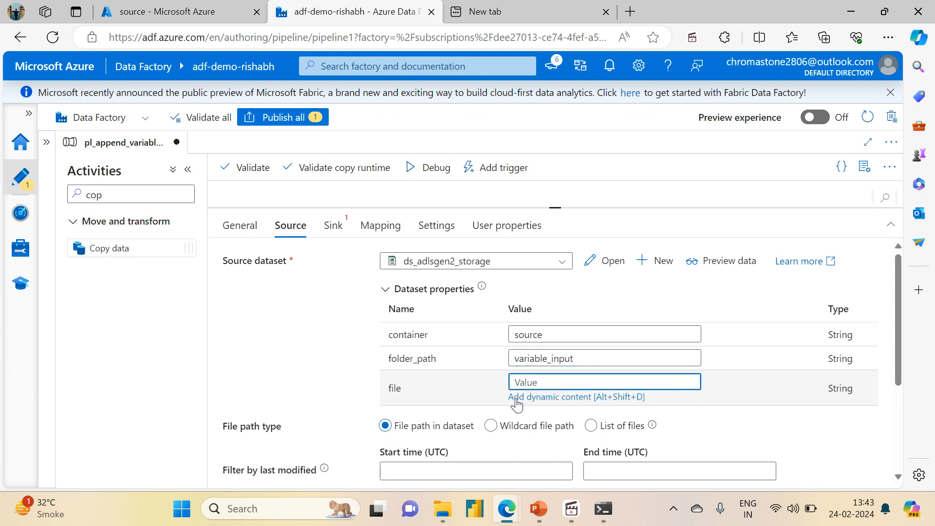
pyautogui.click(520, 398)
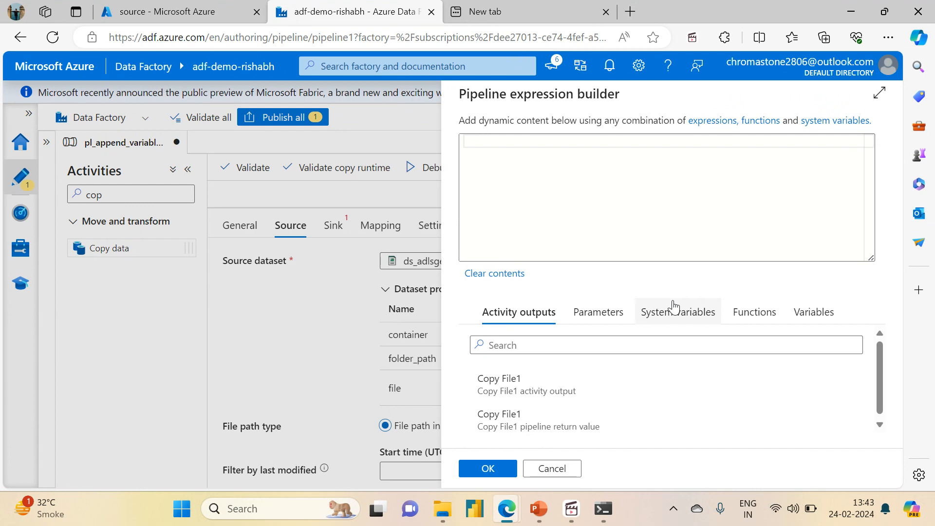
pyautogui.click(812, 313)
pyautogui.click(496, 379)
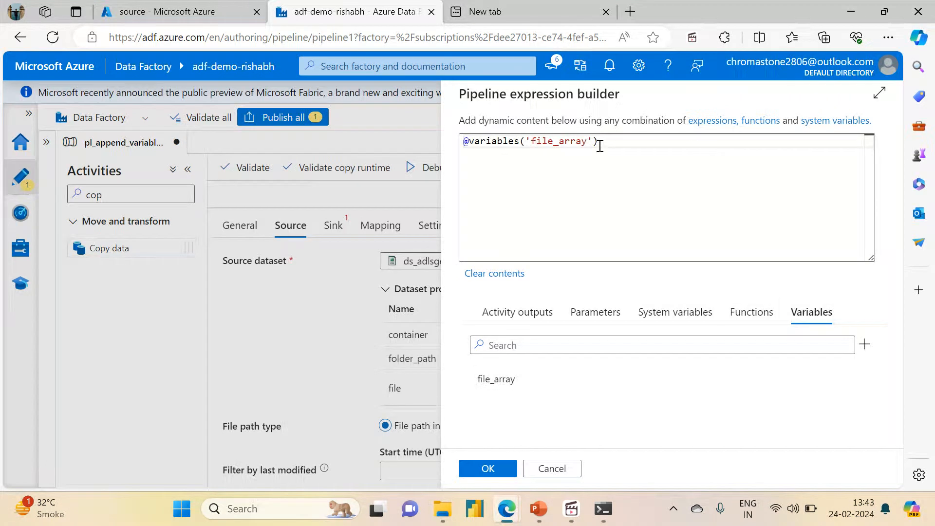
pyautogui.write('[]')
pyautogui.press('Left')
pyautogui.write("'")
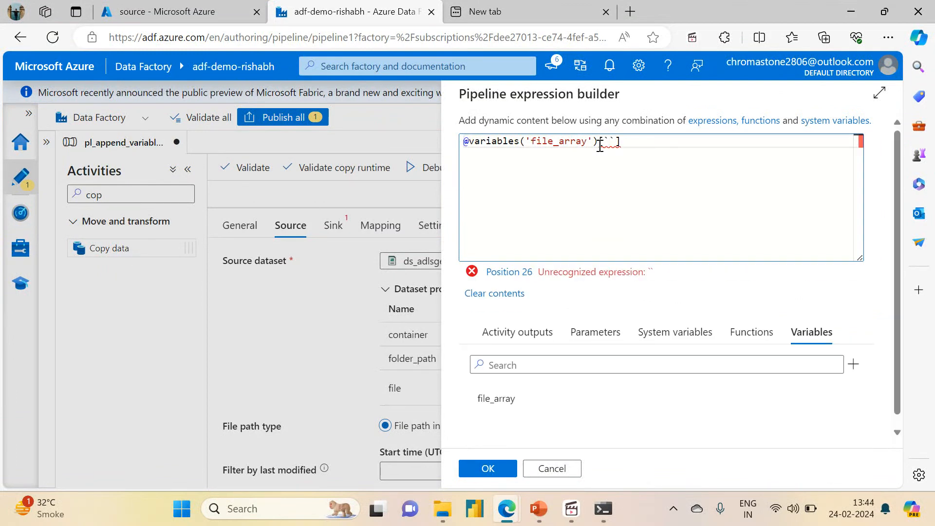
pyautogui.press('BackSpace')
pyautogui.write('1')
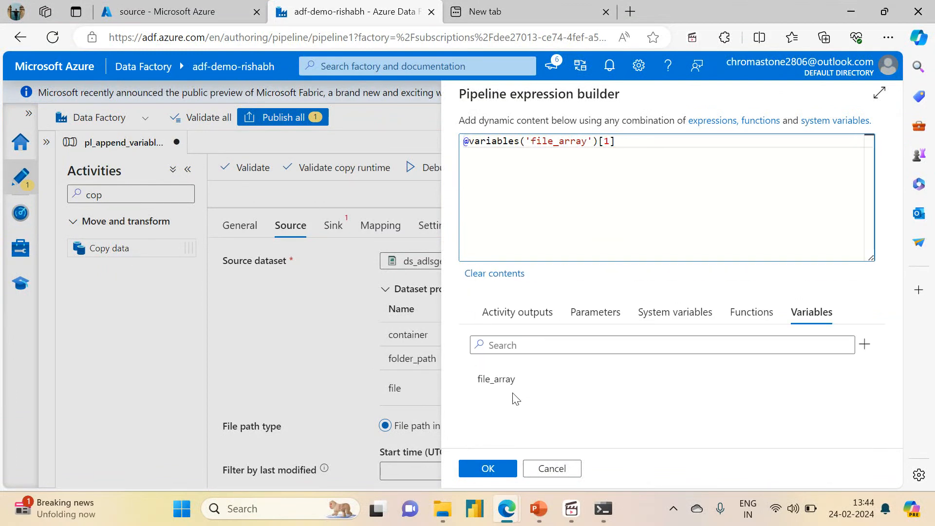
pyautogui.click(483, 469)
# Choose ds_adlsgen2_storage as Copy File2's sink dataset, with container sink and folder_path variable_output.
pyautogui.click(333, 225)
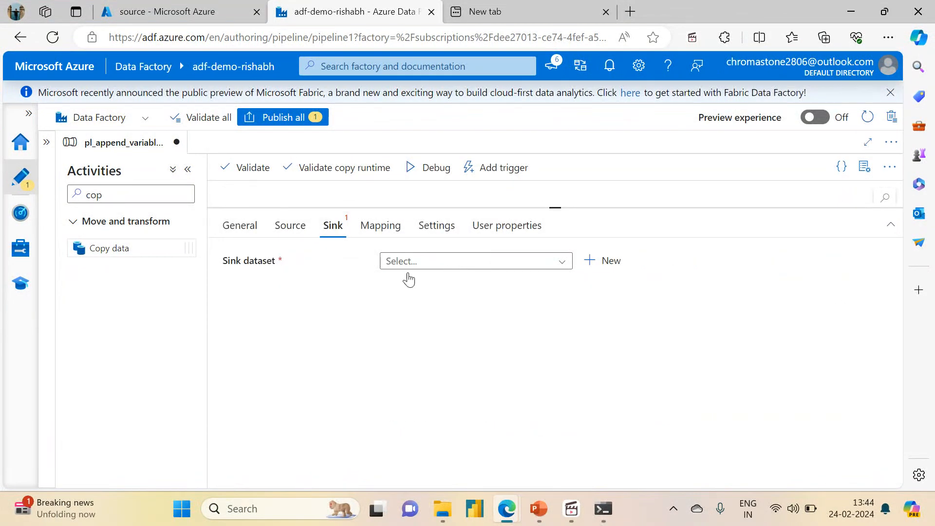
pyautogui.click(453, 263)
pyautogui.click(432, 281)
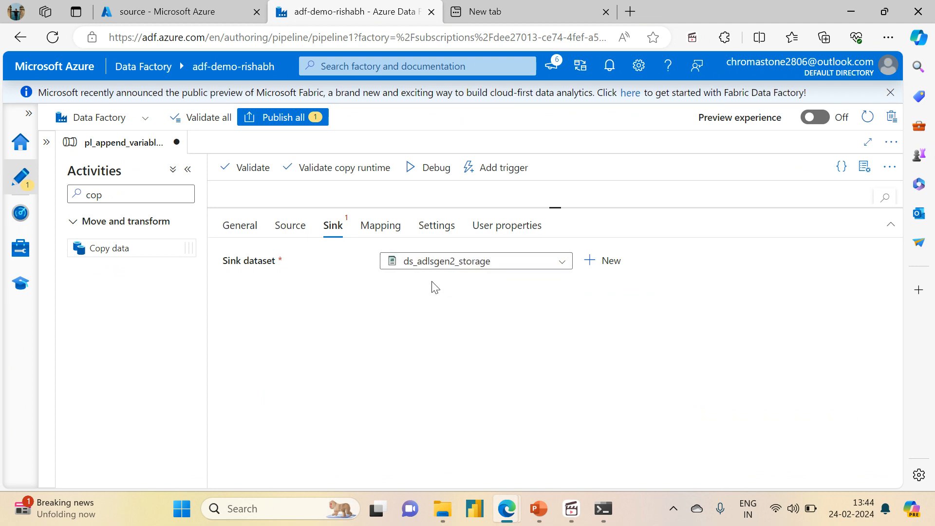
pyautogui.click(548, 334)
pyautogui.write('si')
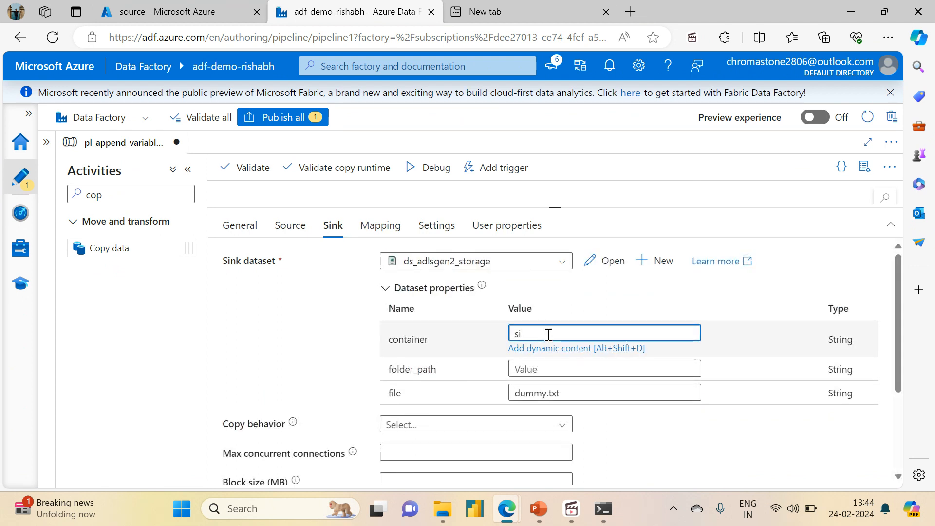
pyautogui.write('nk')
pyautogui.click(527, 368)
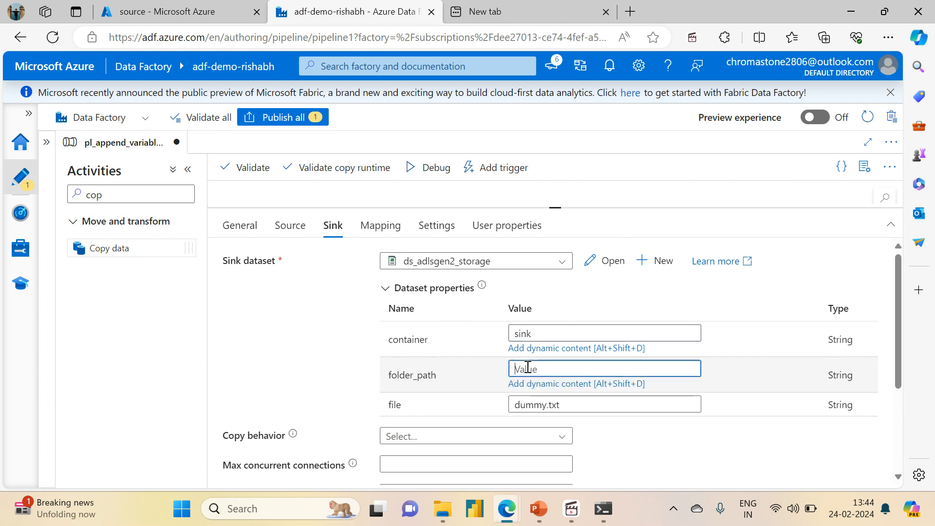
pyautogui.write('vari')
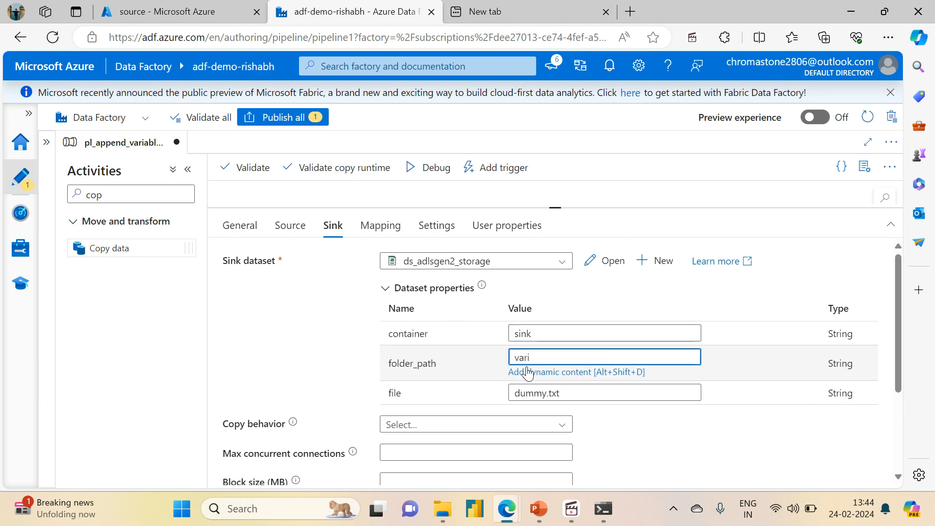
pyautogui.write('able_output')
pyautogui.doubleClick(581, 393)
pyautogui.press('BackSpace')
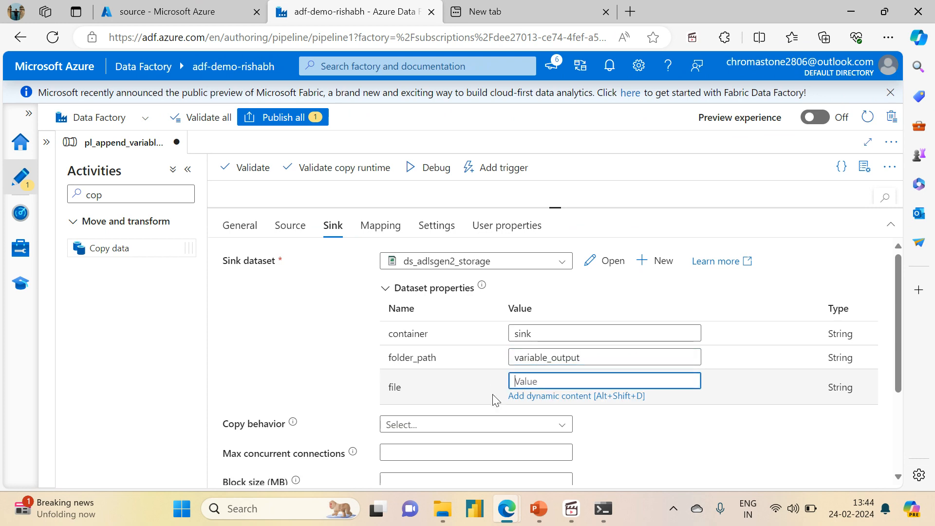
pyautogui.click(537, 395)
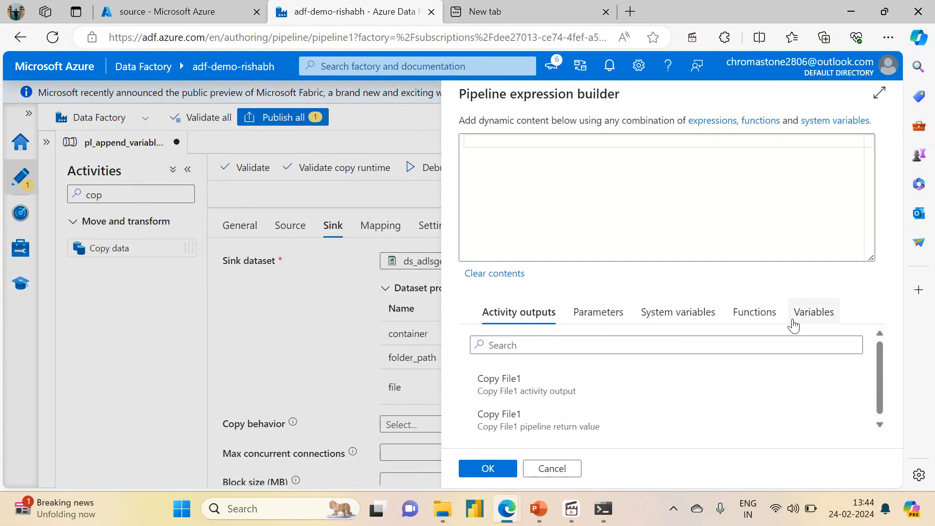
pyautogui.click(811, 319)
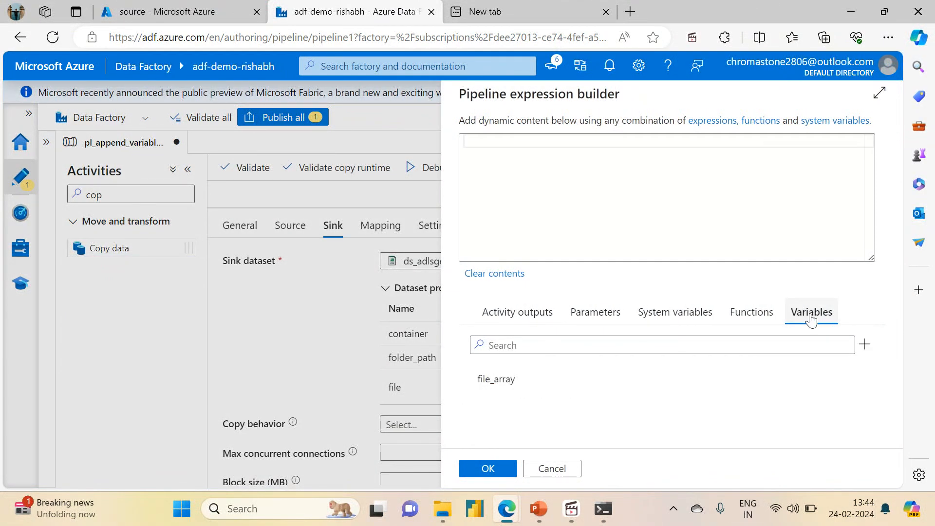
pyautogui.click(499, 385)
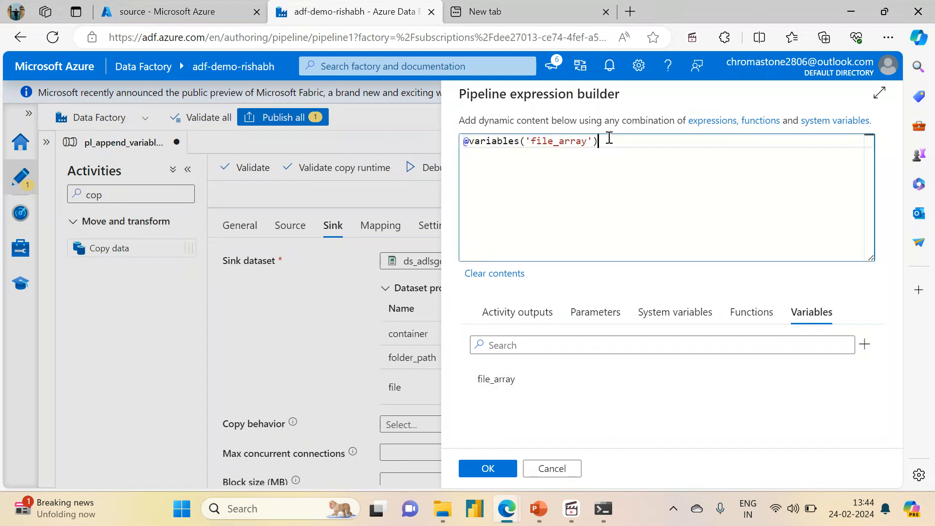
pyautogui.write('[1')
pyautogui.click(486, 468)
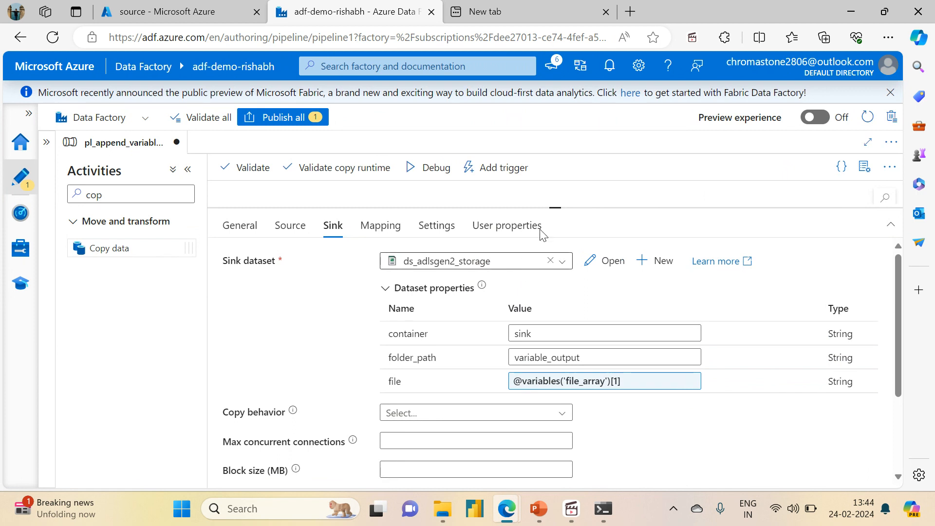
# Validate the pl_append_variable_demo pipeline and publish its pending changes.
pyautogui.moveTo(564, 205); pyautogui.dragTo(565, 336)
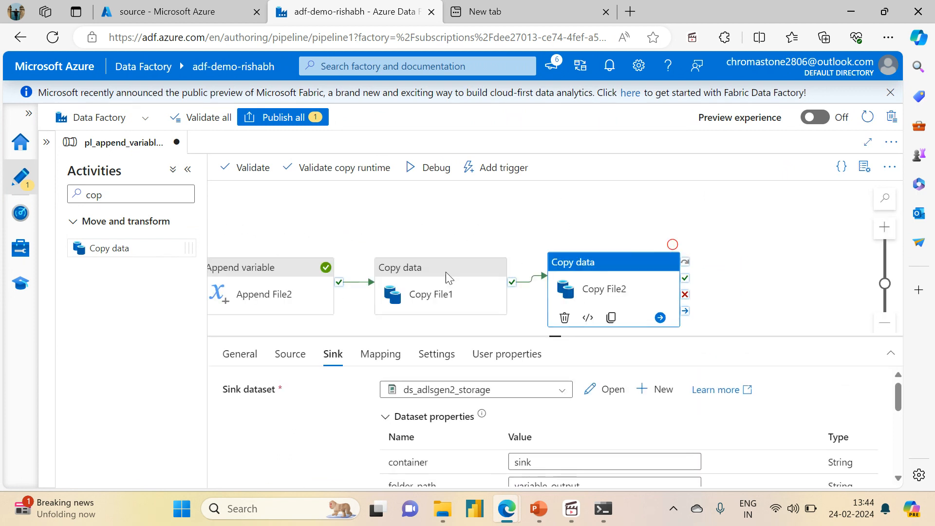
pyautogui.click(249, 182)
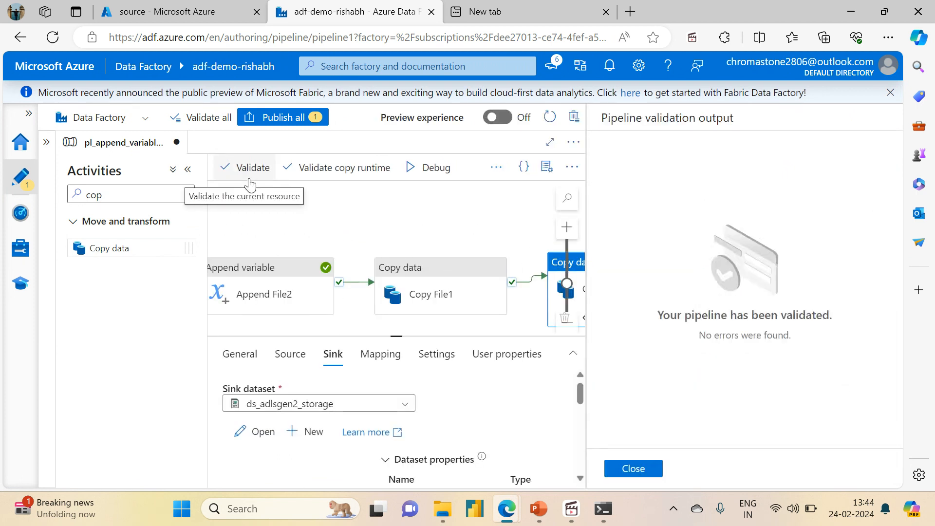
pyautogui.click(631, 469)
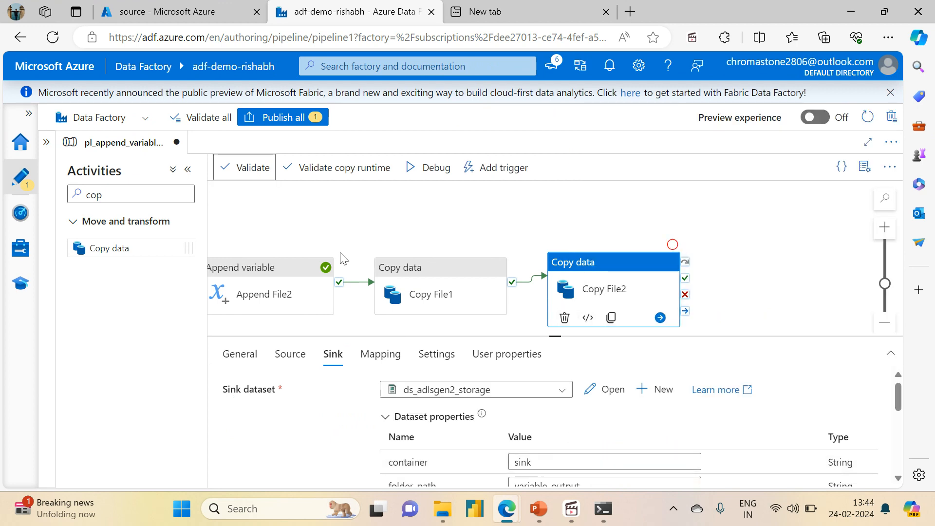
pyautogui.moveTo(316, 249); pyautogui.dragTo(423, 232)
pyautogui.click(275, 117)
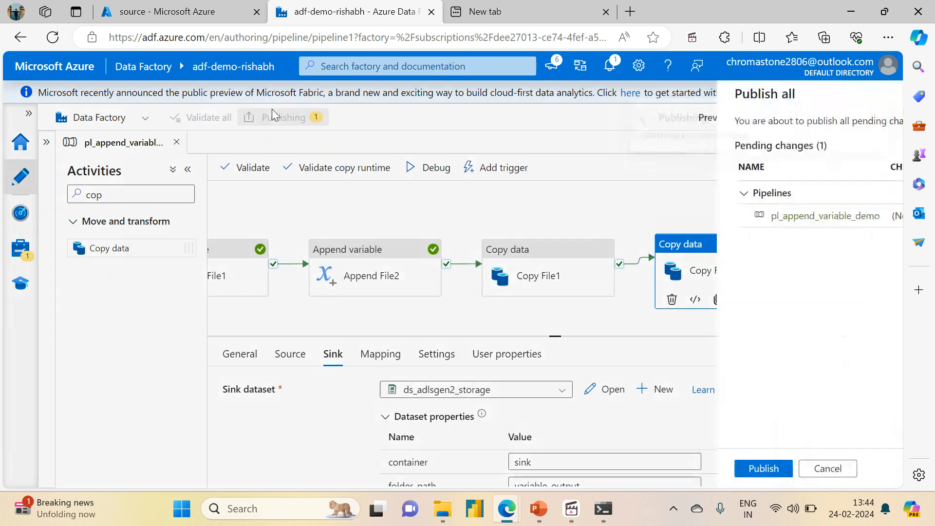
pyautogui.click(488, 469)
# Switch to the Azure portal and delete the variable_output folder from the storage account's sink container.
pyautogui.click(180, 11)
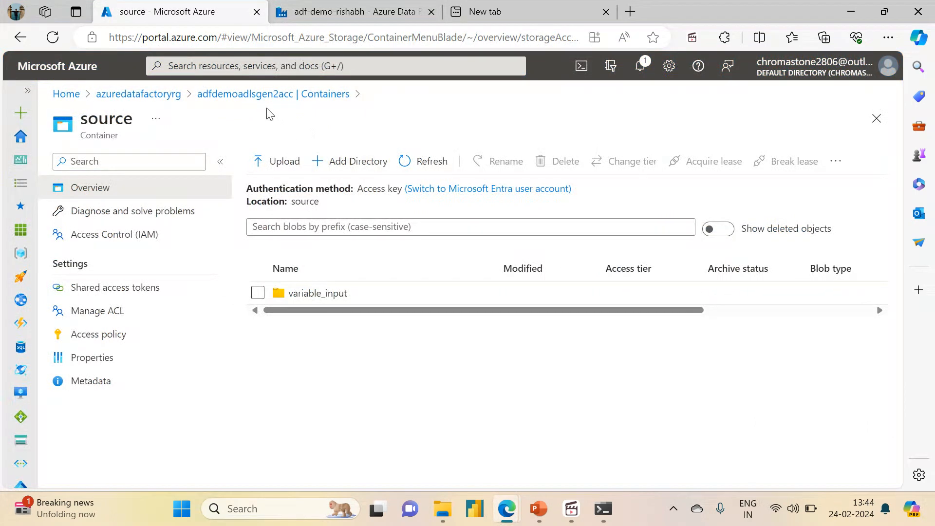
pyautogui.click(263, 95)
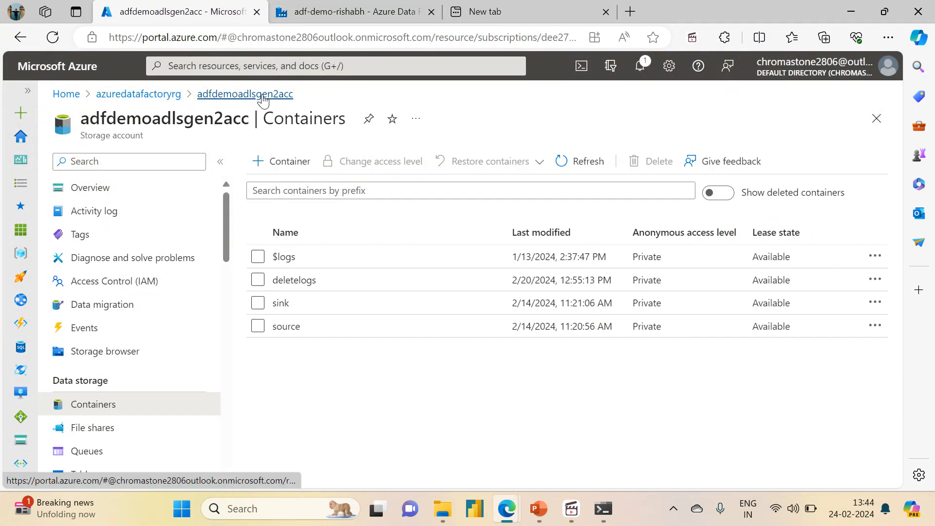
pyautogui.click(280, 302)
pyautogui.click(257, 293)
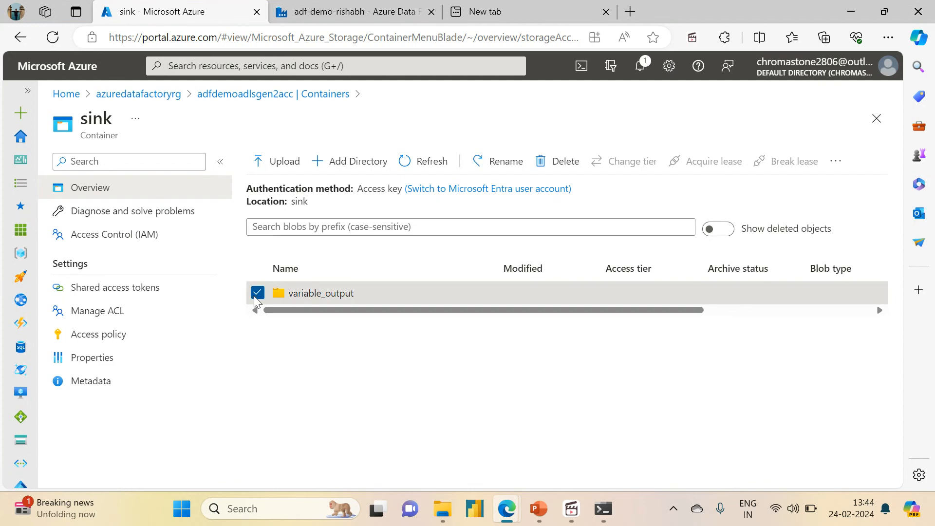
pyautogui.click(565, 161)
pyautogui.click(274, 263)
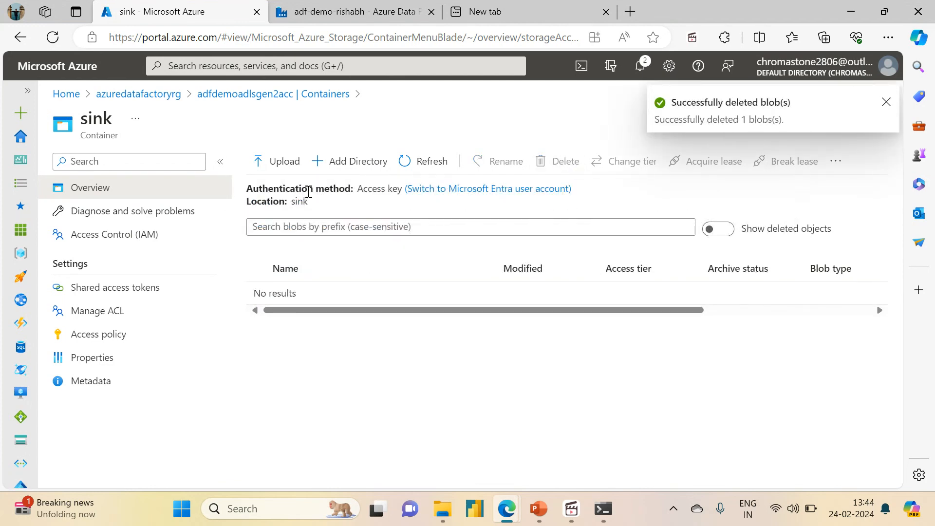
# Return to Data Factory and trigger an immediate run of the published pl_append_variable_demo pipeline.
pyautogui.click(371, 7)
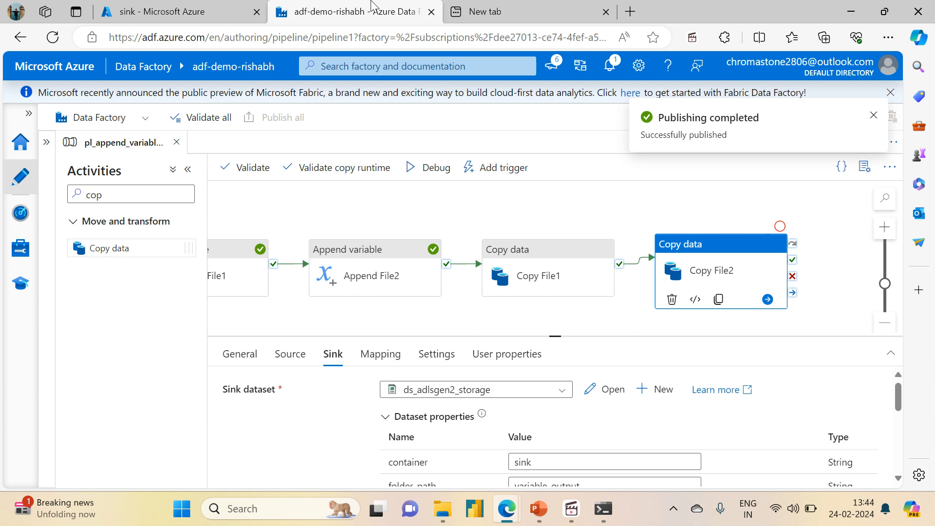
pyautogui.click(482, 193)
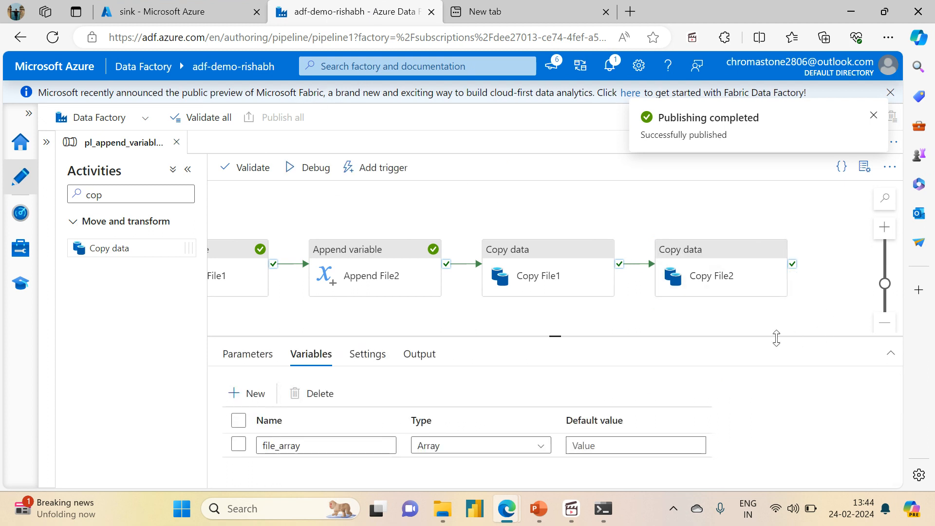
pyautogui.moveTo(554, 336); pyautogui.dragTo(592, 438)
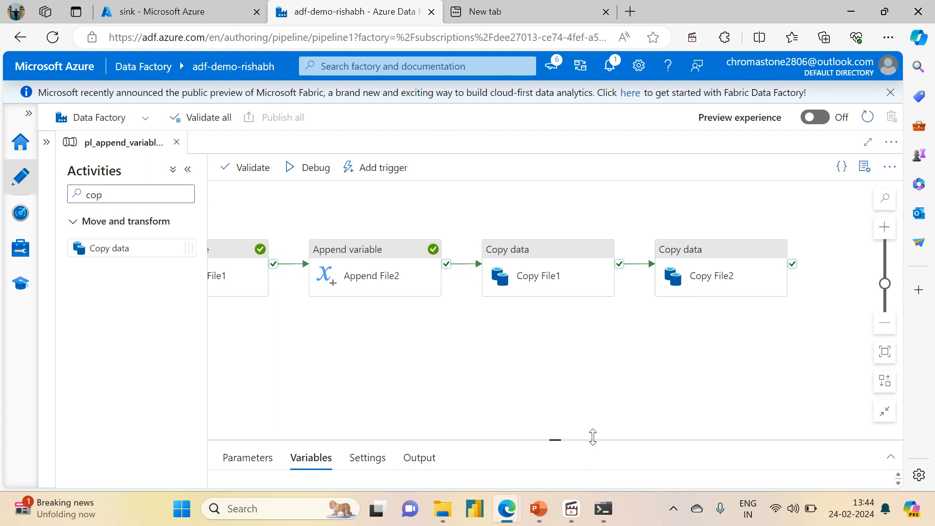
pyautogui.click(886, 360)
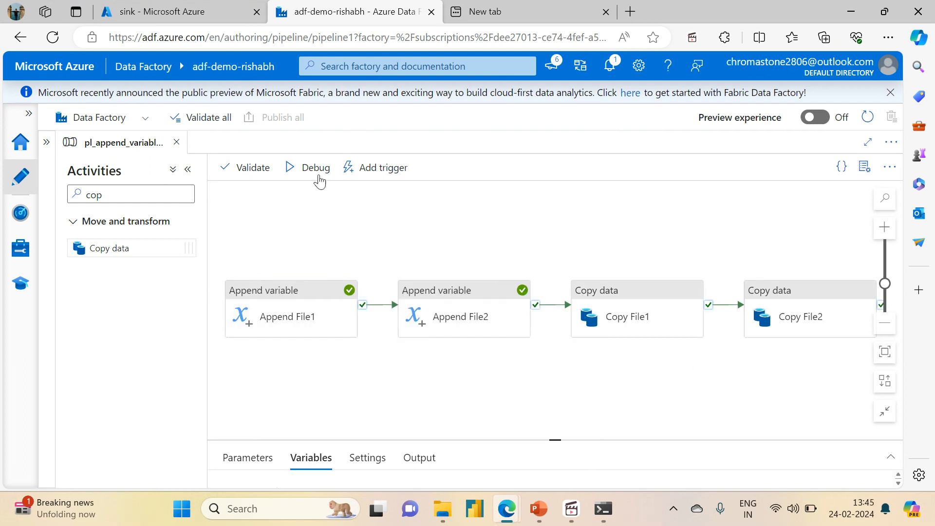
pyautogui.click(366, 168)
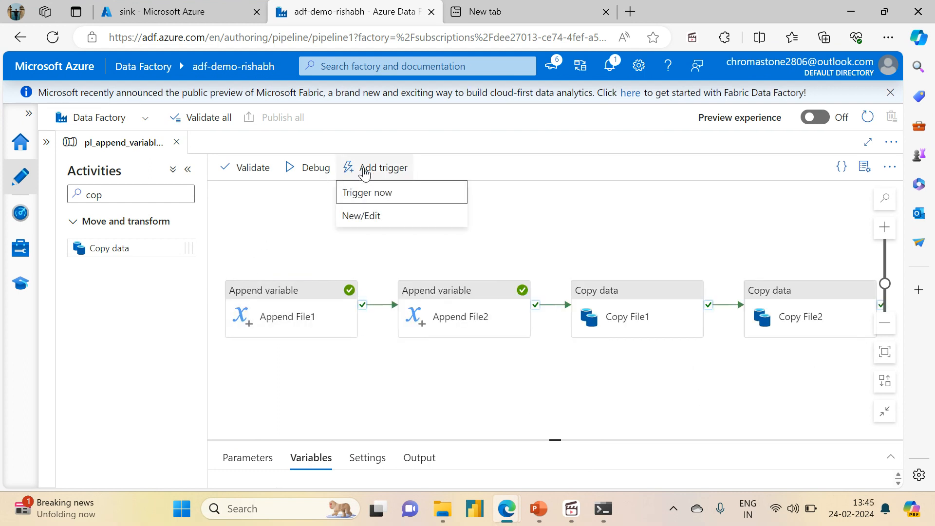
pyautogui.click(369, 196)
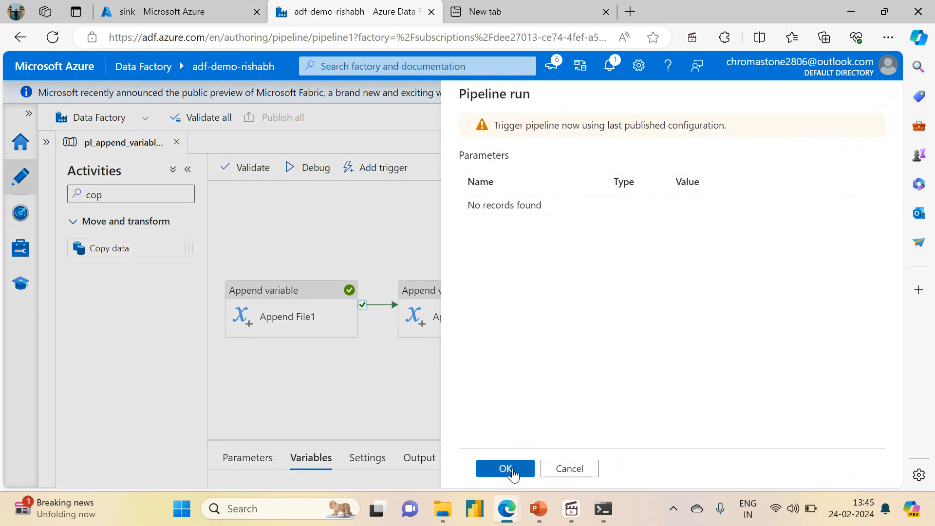
pyautogui.click(511, 469)
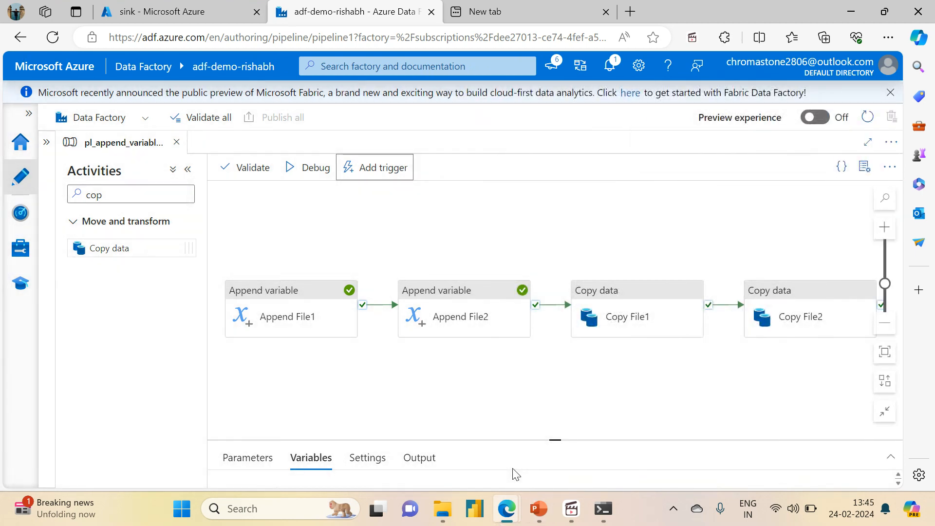
# View the activity runs of the triggered pipeline run, and open the list of triggered pipeline runs in monitoring.
pyautogui.click(660, 147)
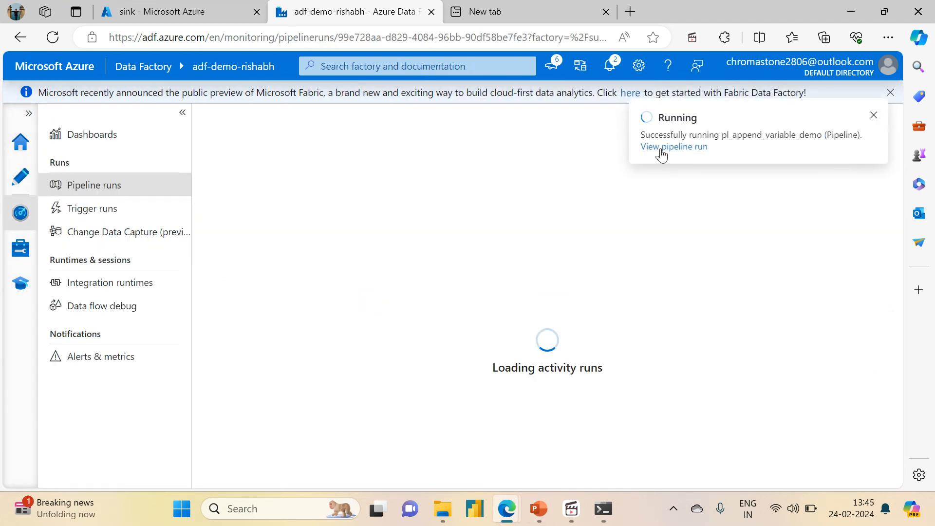
pyautogui.click(13, 178)
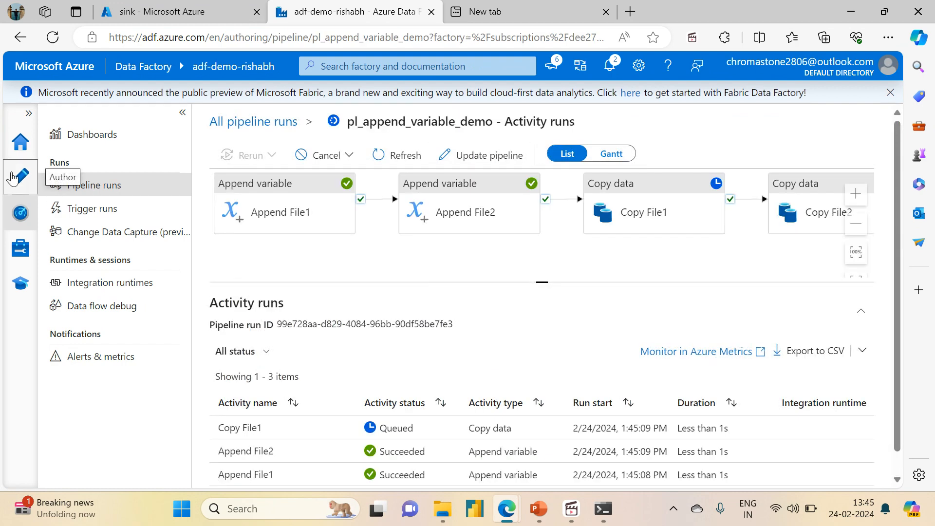
pyautogui.click(18, 208)
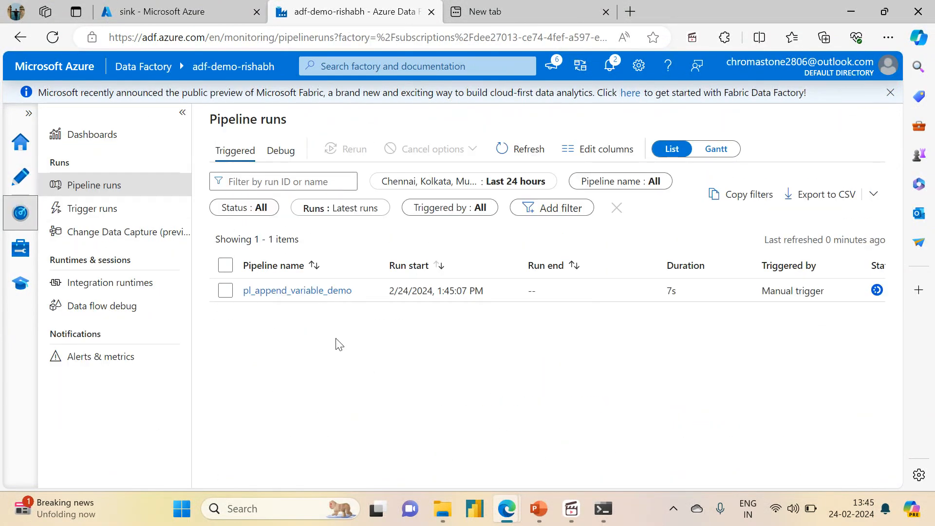
# Refresh the triggered pipeline runs, open the pl_append_variable_demo run and inspect the output of its Append File2 activity.
pyautogui.click(516, 151)
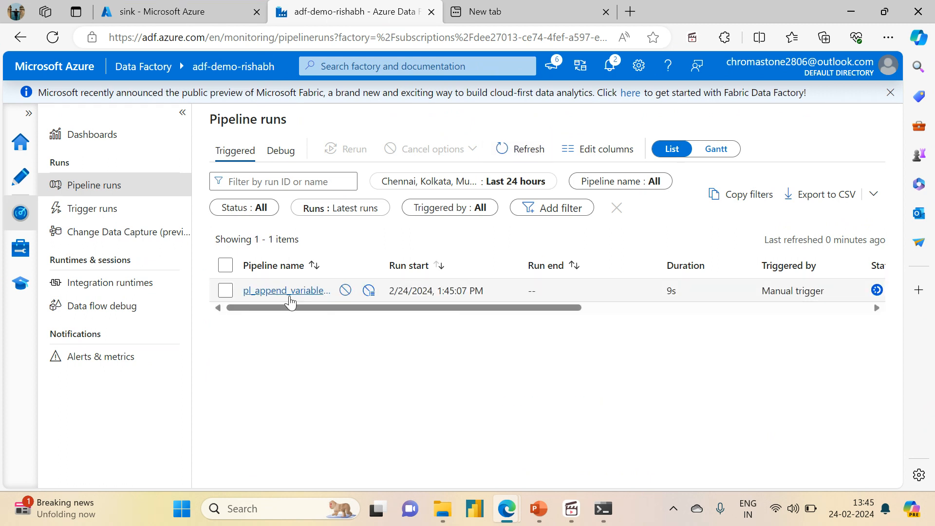
pyautogui.click(306, 290)
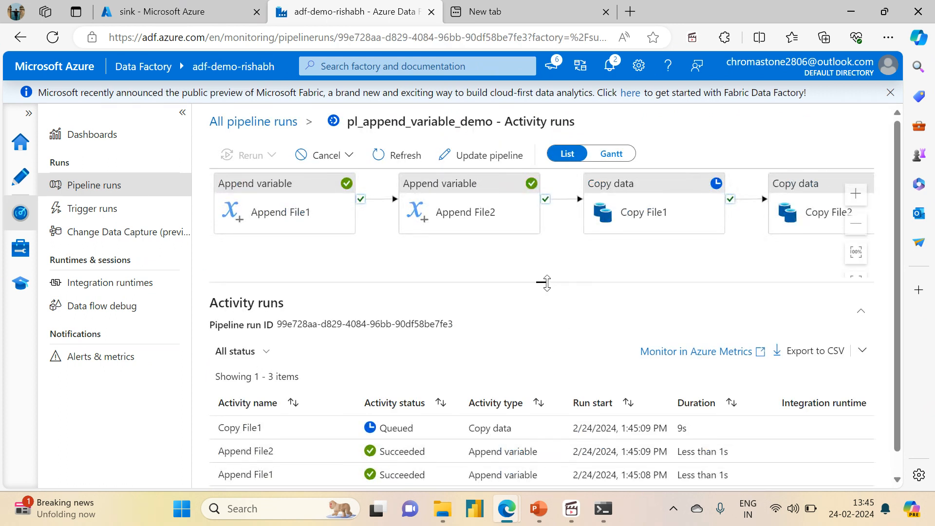
pyautogui.moveTo(546, 283); pyautogui.dragTo(542, 213)
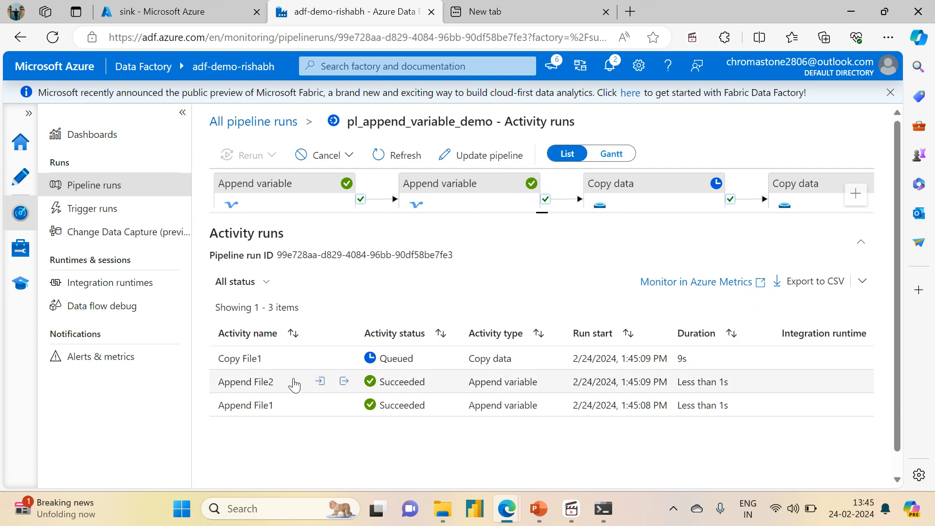
pyautogui.click(345, 382)
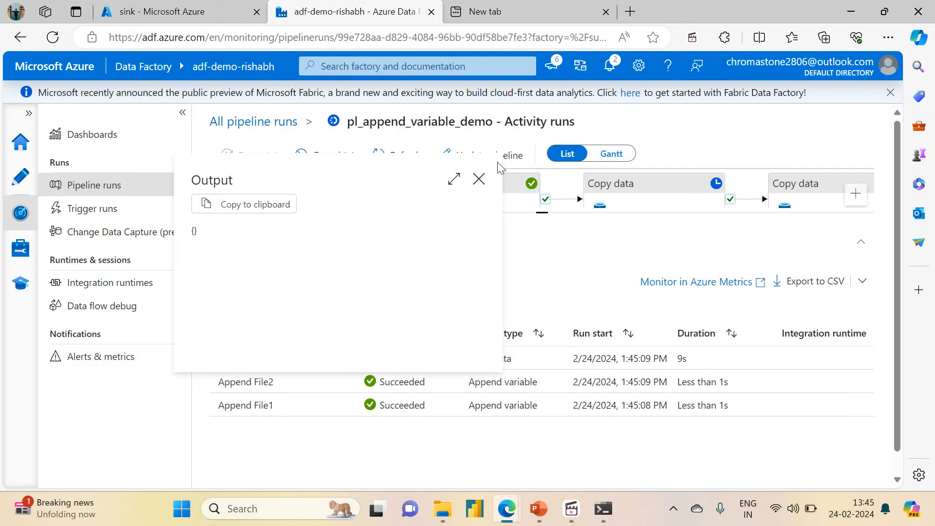
pyautogui.click(473, 182)
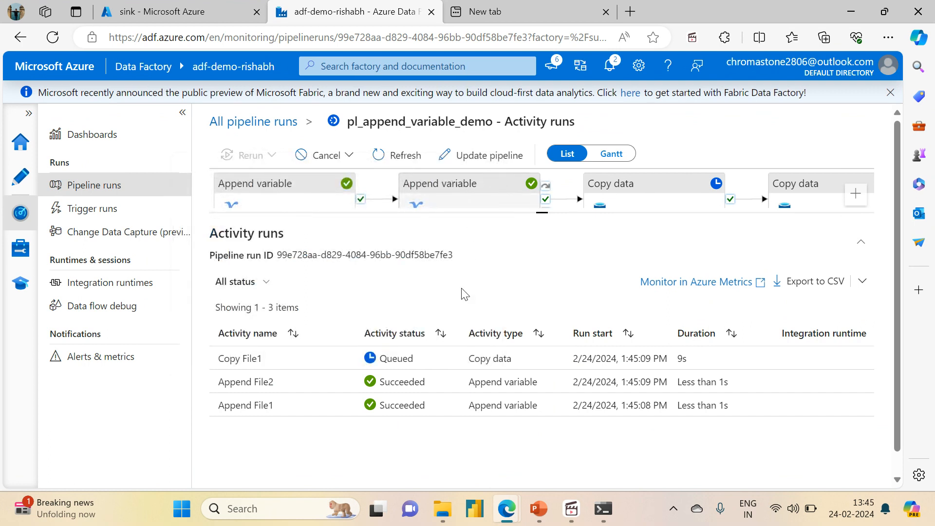
# Refresh the activity runs, inspect the input of the Copy File1 activity, and refresh the run's status again.
pyautogui.click(379, 165)
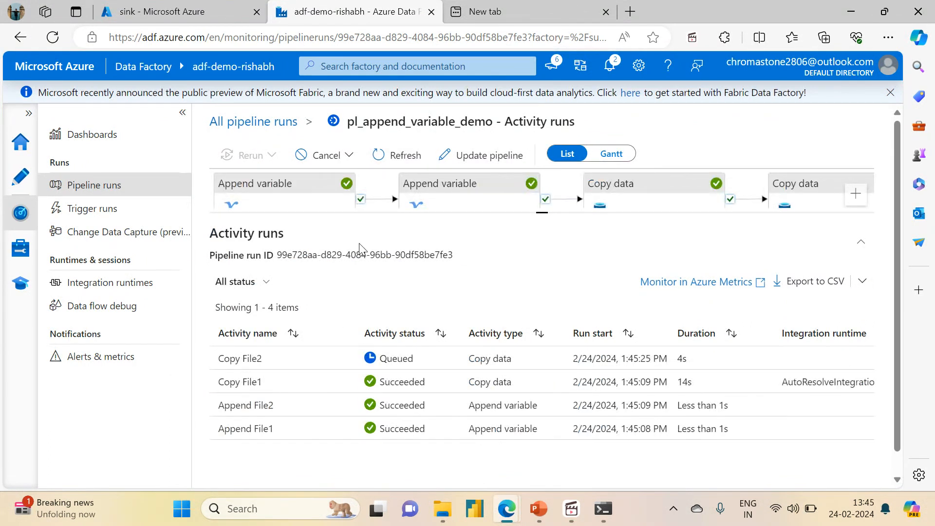
pyautogui.click(293, 383)
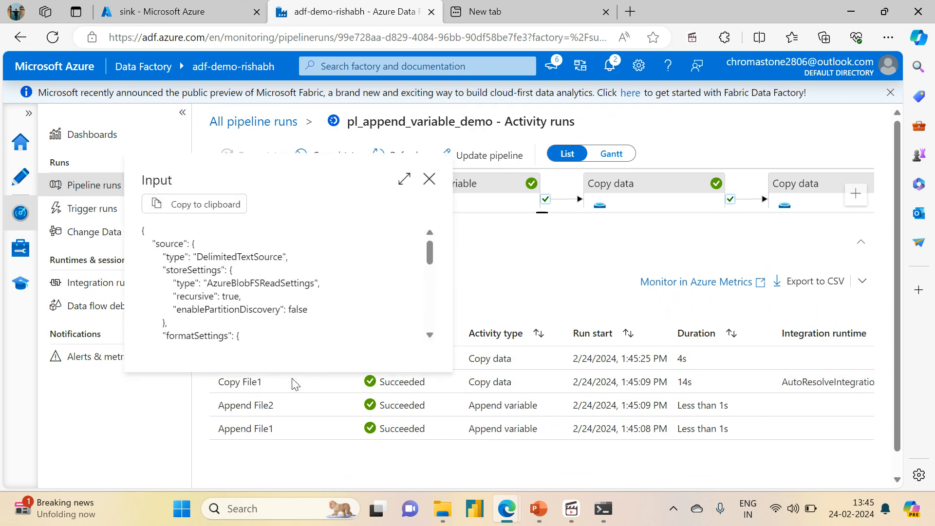
pyautogui.moveTo(429, 246); pyautogui.dragTo(391, 170)
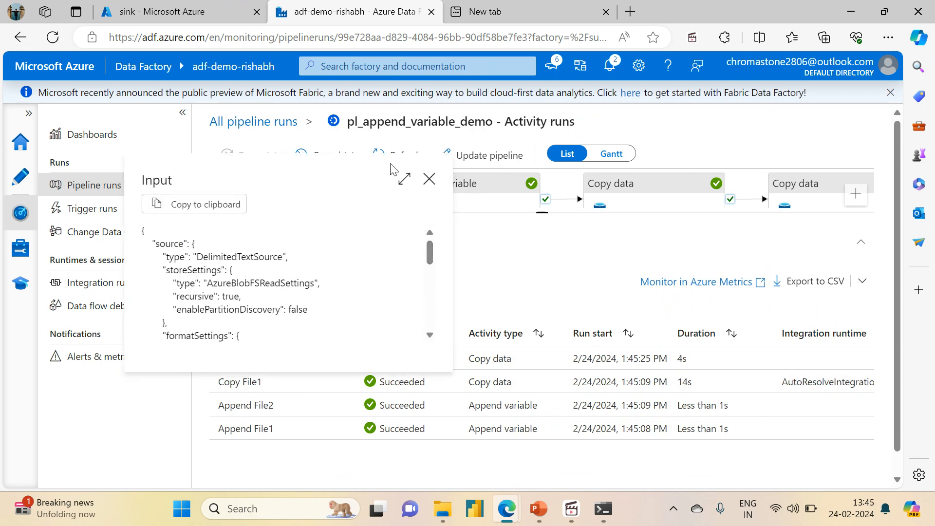
pyautogui.click(428, 179)
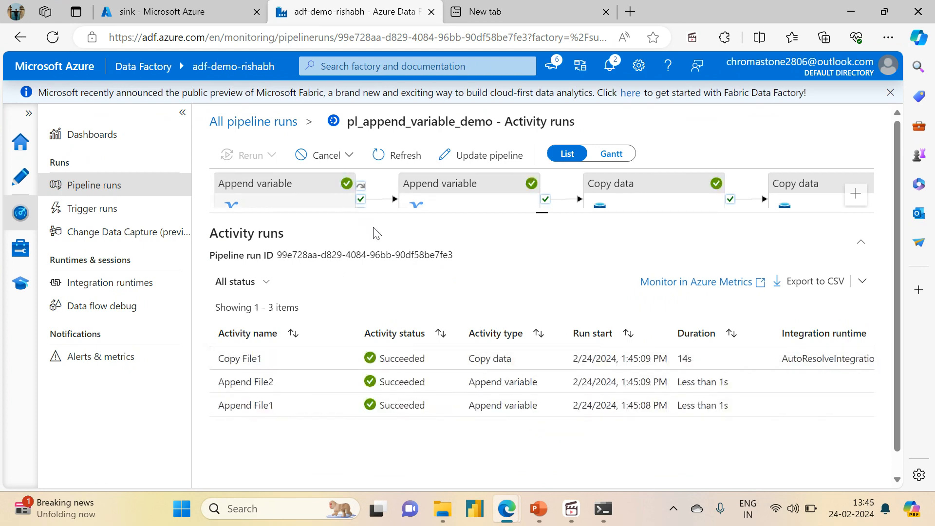
pyautogui.click(401, 161)
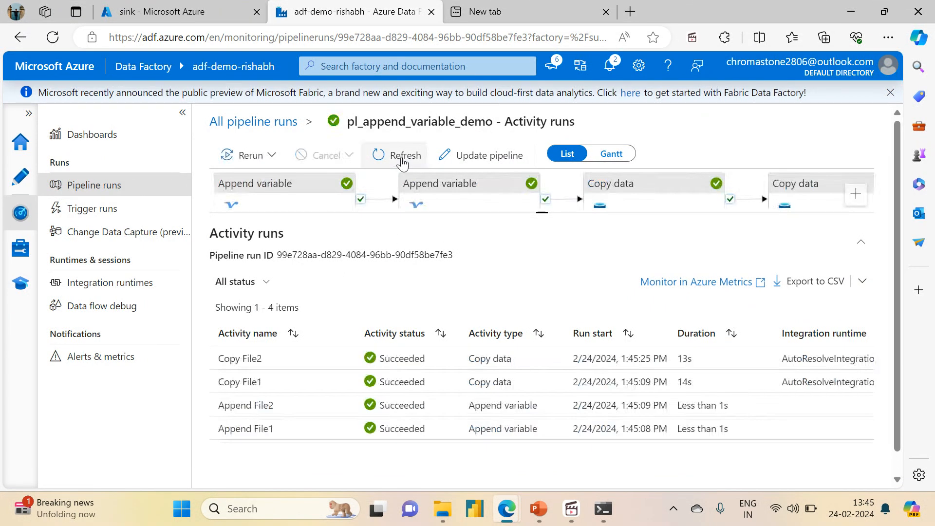
# Switch to the Azure portal, refresh the sink container and open its variable_output folder to check the copied files.
pyautogui.click(165, 11)
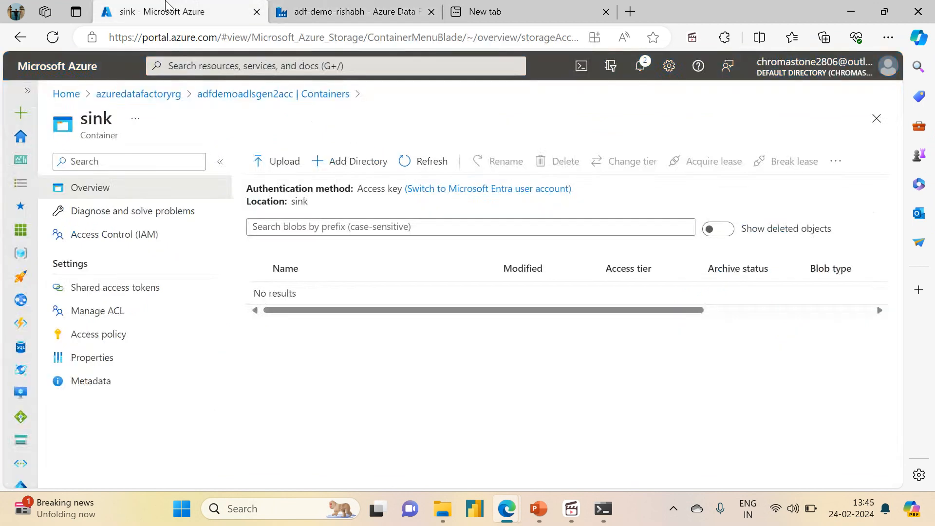
pyautogui.click(411, 164)
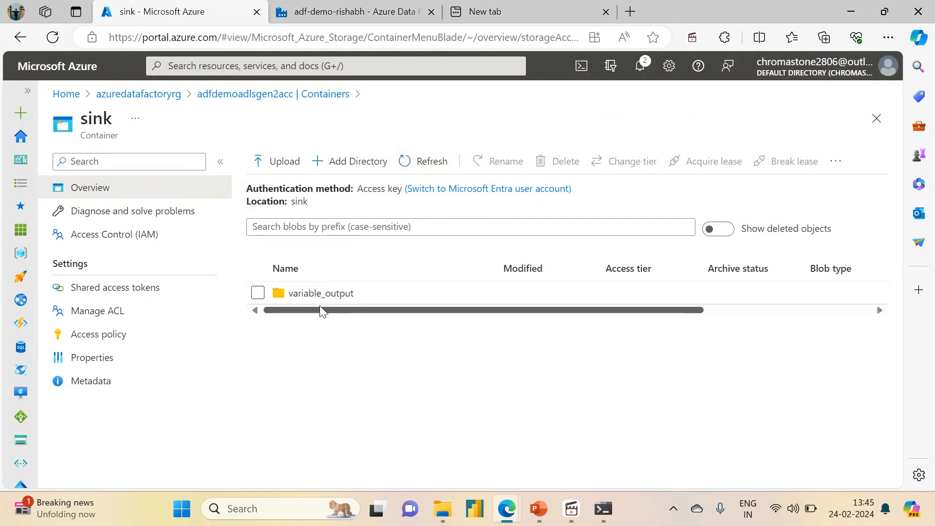
pyautogui.click(337, 295)
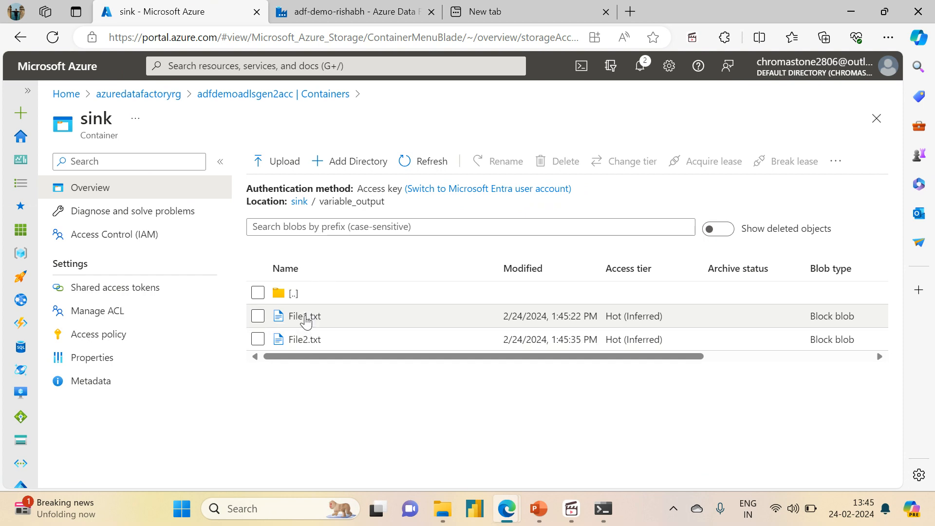
# Return to Data Factory, reopen pl_append_variable_demo for authoring and enlarge the canvas area around its activities.
pyautogui.click(350, 12)
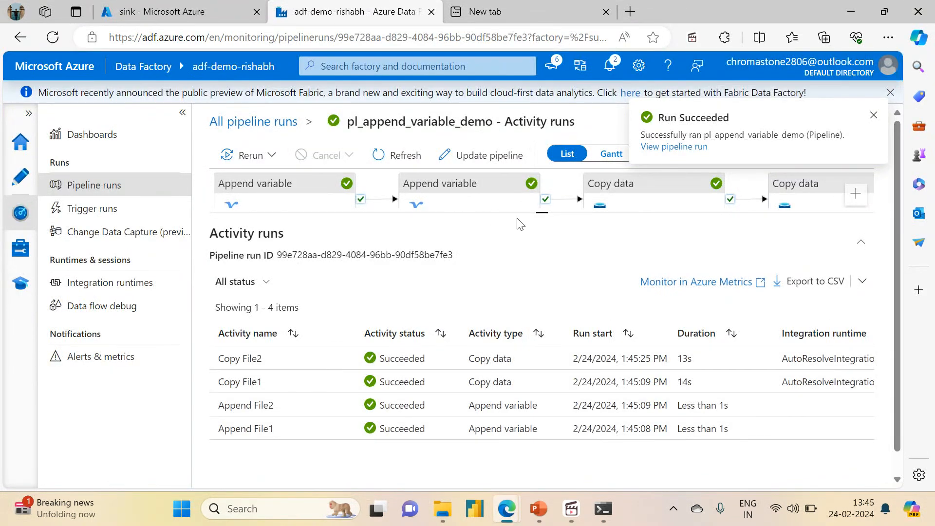
pyautogui.click(22, 172)
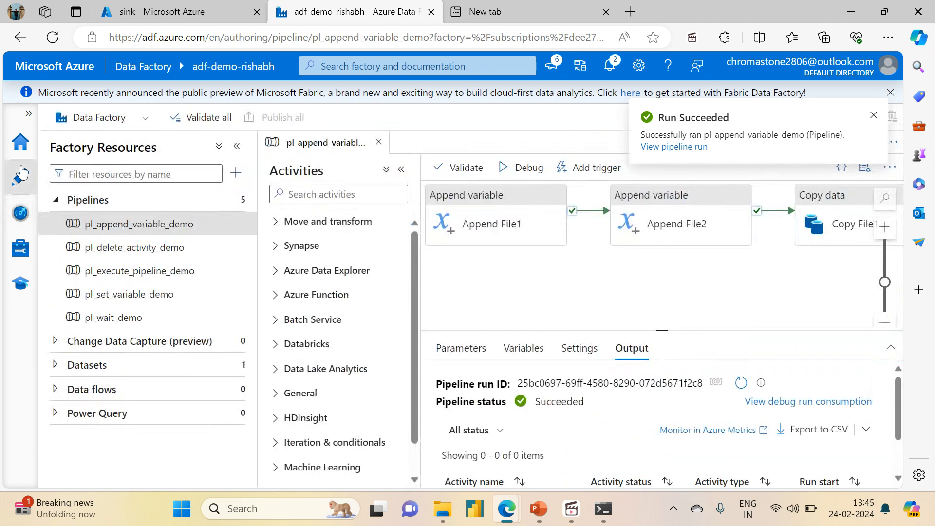
pyautogui.click(400, 169)
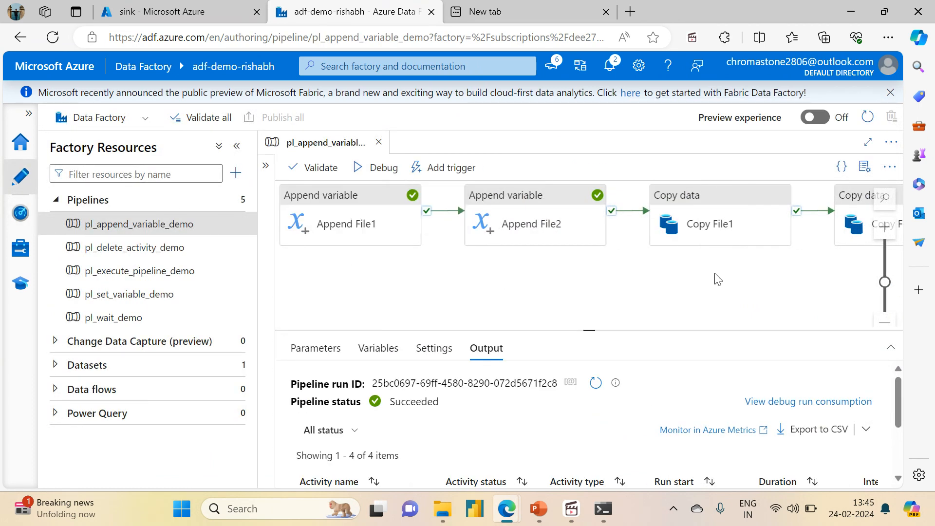
pyautogui.moveTo(714, 274); pyautogui.dragTo(665, 266)
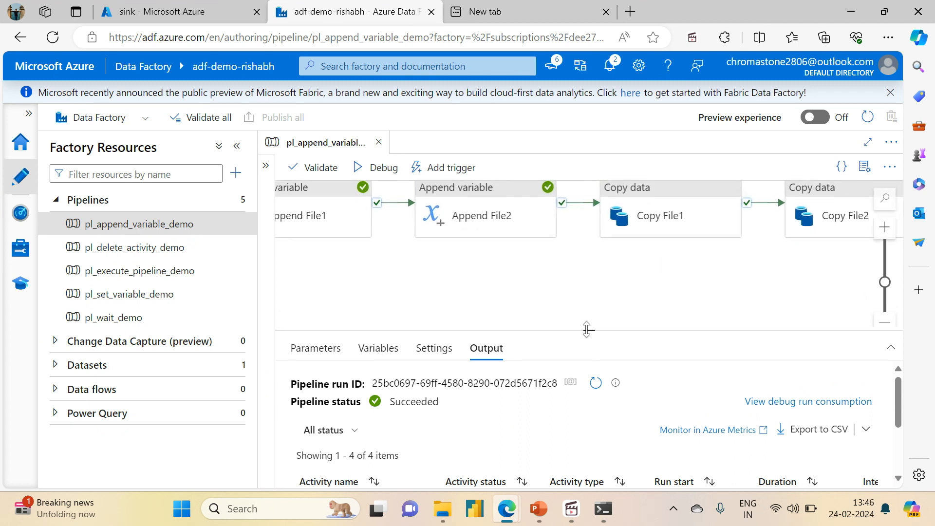
pyautogui.moveTo(588, 330); pyautogui.dragTo(589, 450)
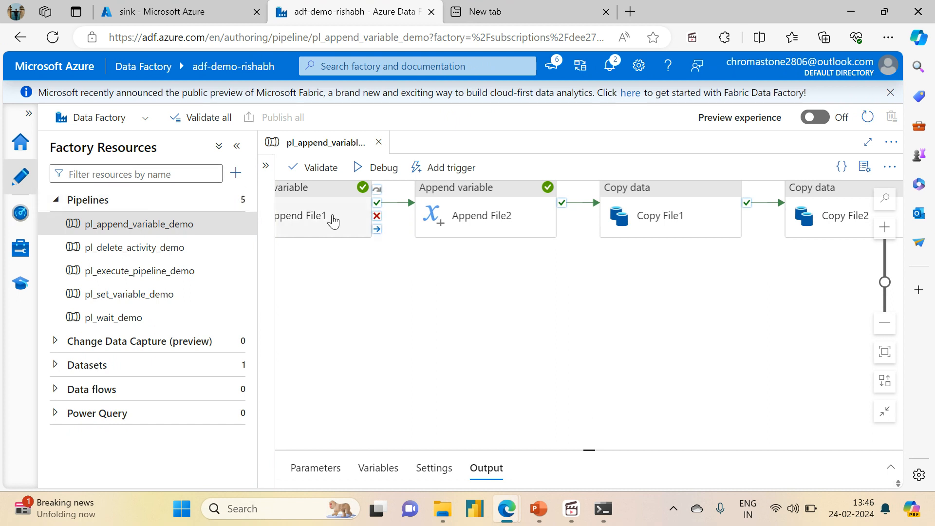
# Add a Set variable activity below Copy File1 and connect it to the success output of Append File2.
pyautogui.click(266, 165)
pyautogui.click(328, 192)
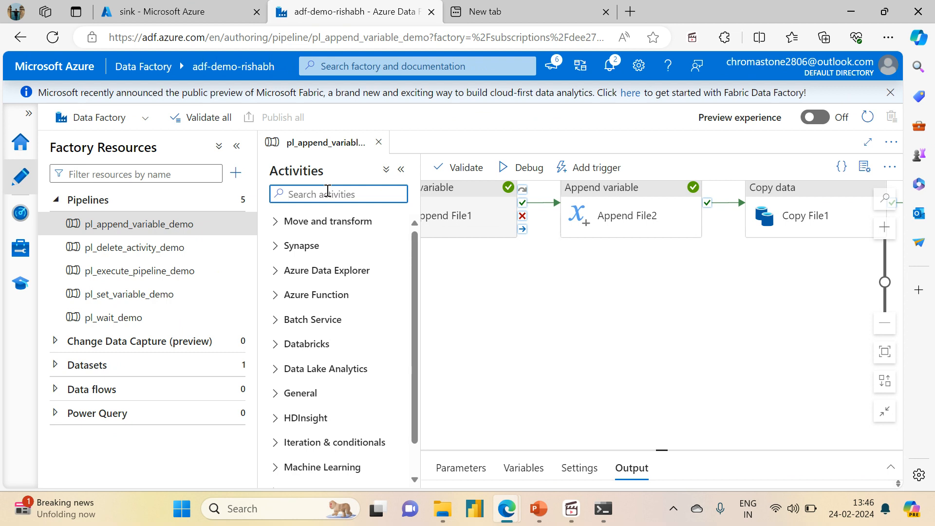
pyautogui.write('set')
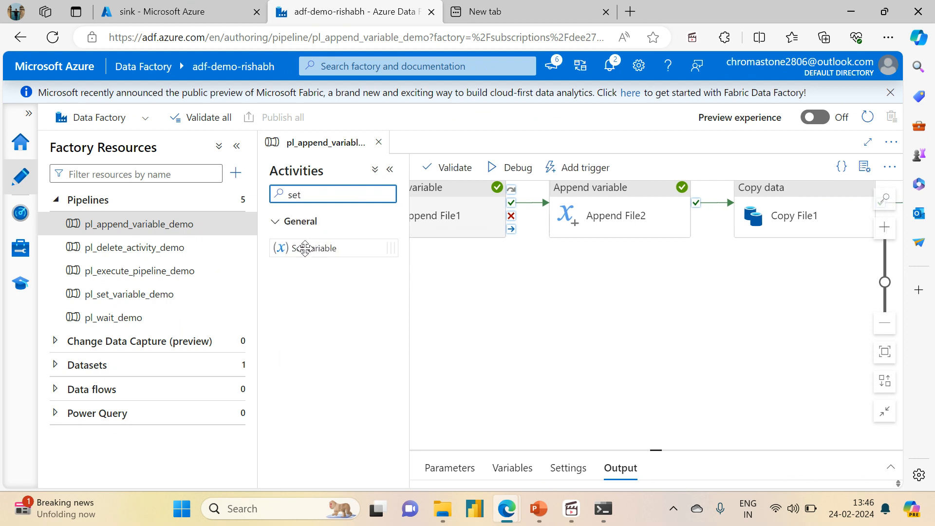
pyautogui.click(585, 291)
pyautogui.moveTo(282, 247); pyautogui.dragTo(712, 308)
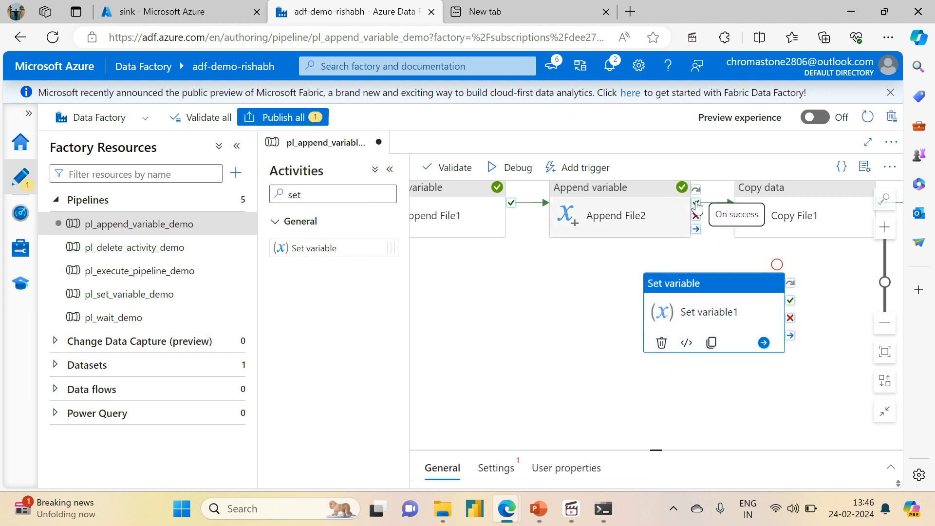
pyautogui.moveTo(695, 202); pyautogui.dragTo(797, 288)
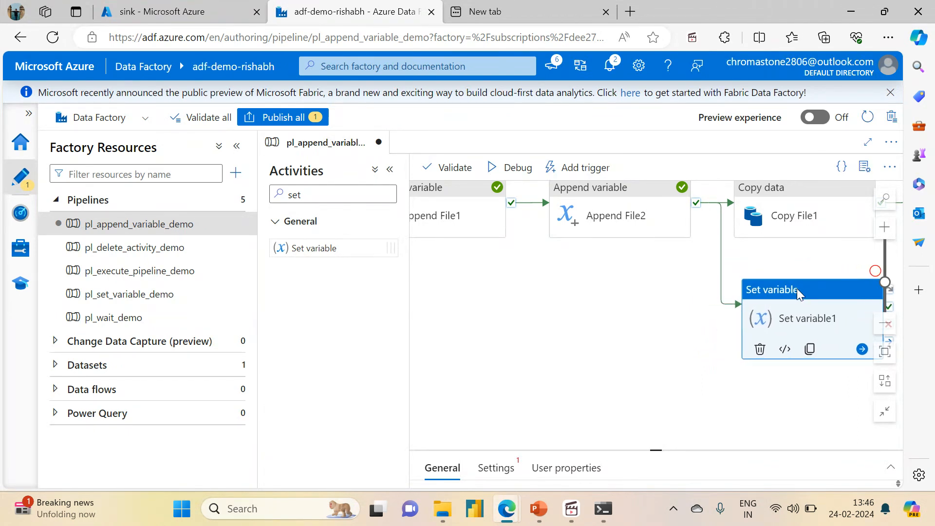
# Shorten the new Set variable activity's name to See, and check the variables defined for the pipeline.
pyautogui.moveTo(657, 450); pyautogui.dragTo(657, 358)
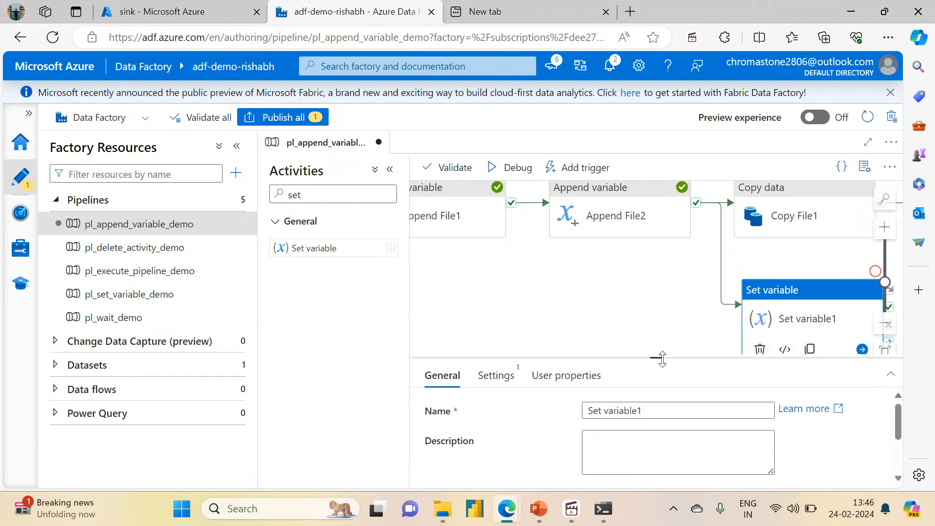
pyautogui.click(237, 146)
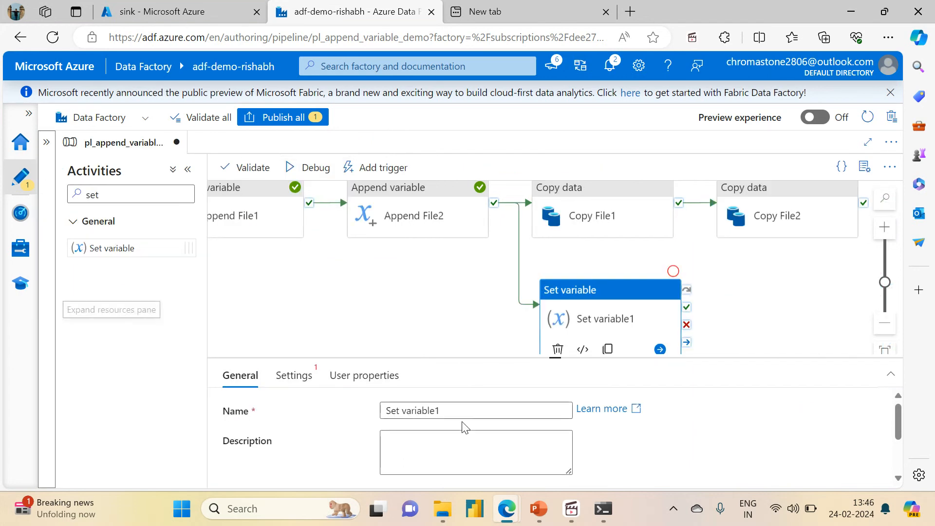
pyautogui.moveTo(459, 411); pyautogui.dragTo(401, 415)
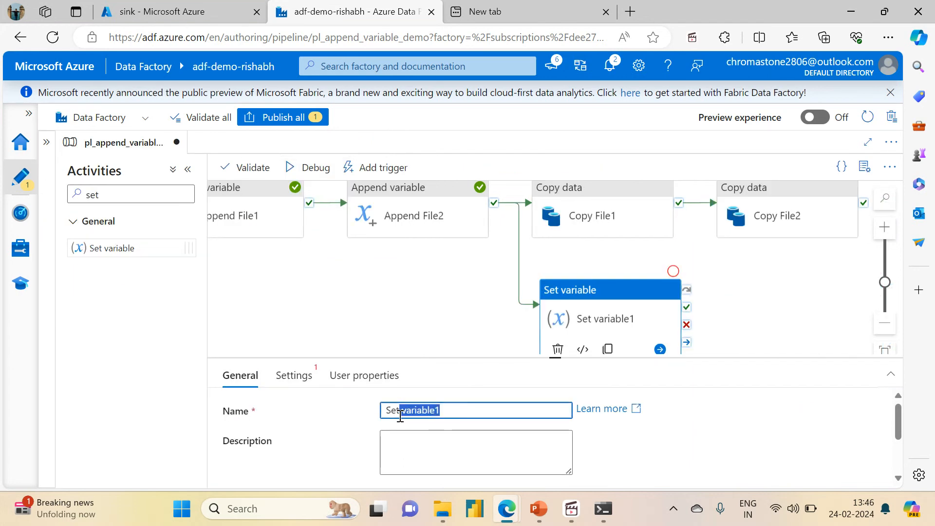
pyautogui.write('ee')
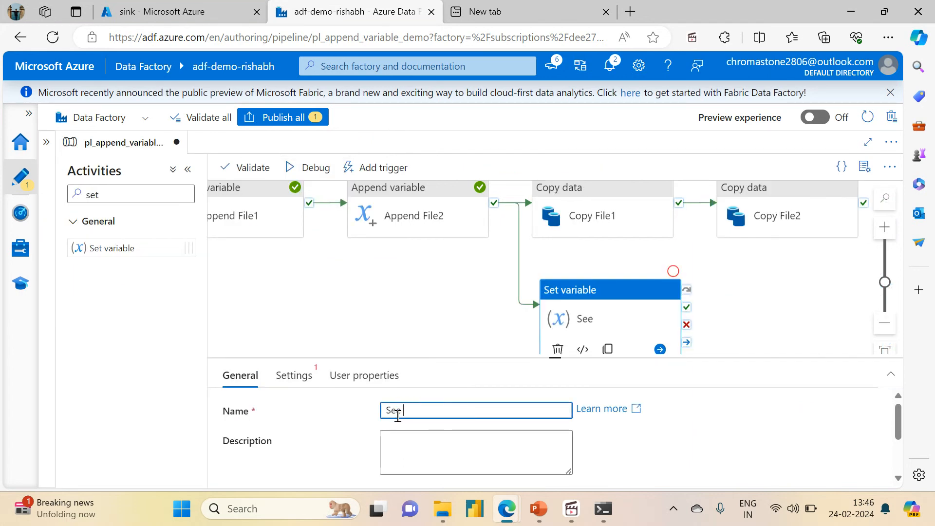
pyautogui.click(399, 345)
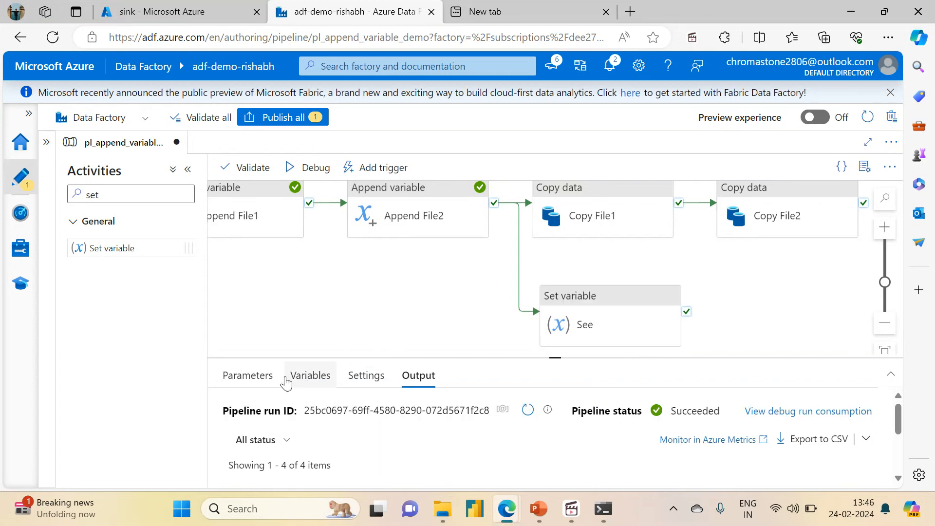
pyautogui.click(310, 375)
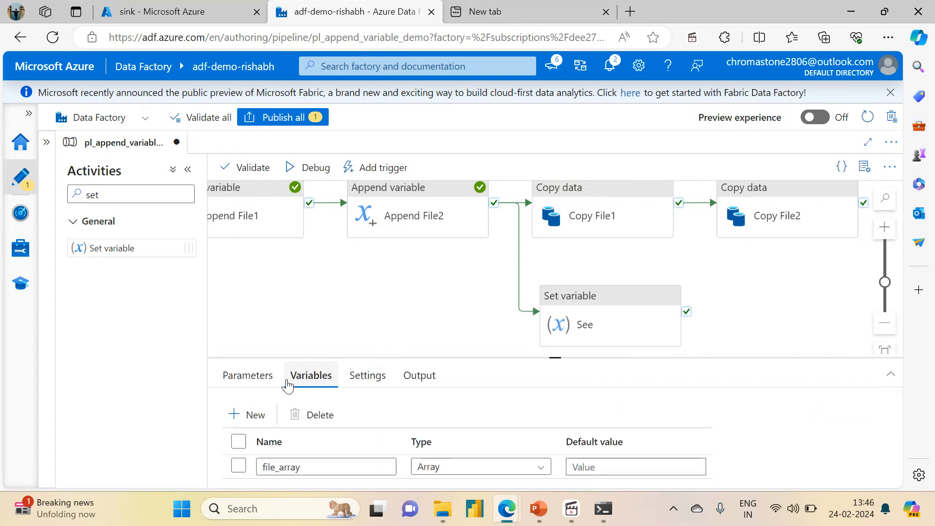
# Complete the Set variable activity's name as See File Array.
pyautogui.click(591, 325)
pyautogui.click(428, 414)
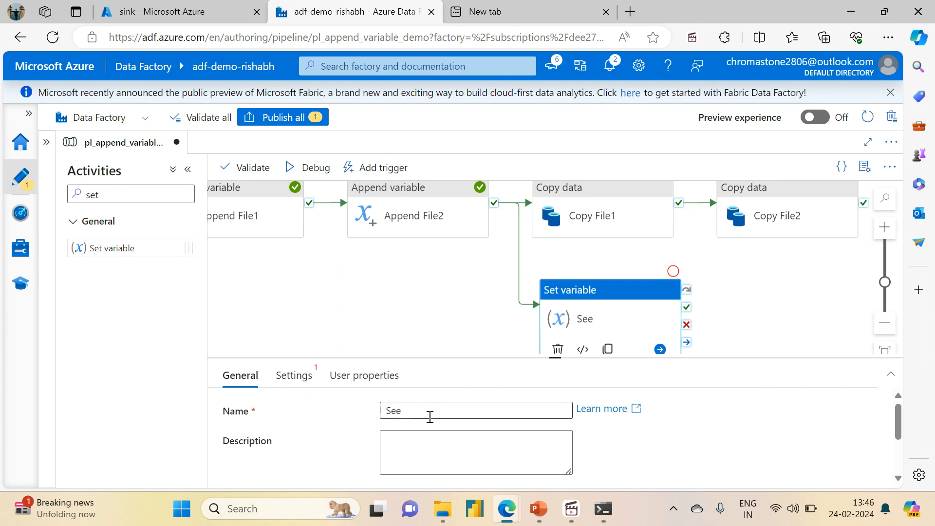
pyautogui.write('Fle')
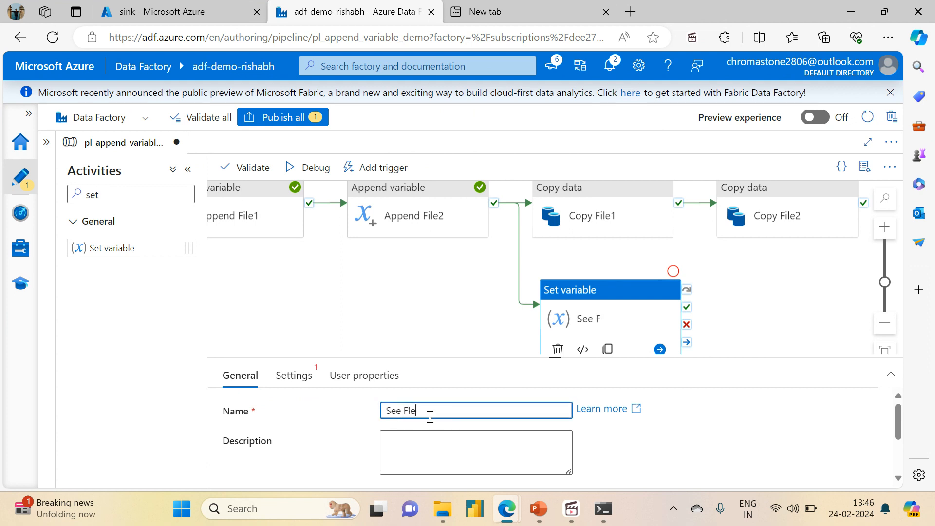
pyautogui.press('BackSpace')
pyautogui.press('BackSpace')
pyautogui.write('ile Array')
pyautogui.click(421, 291)
pyautogui.click(543, 296)
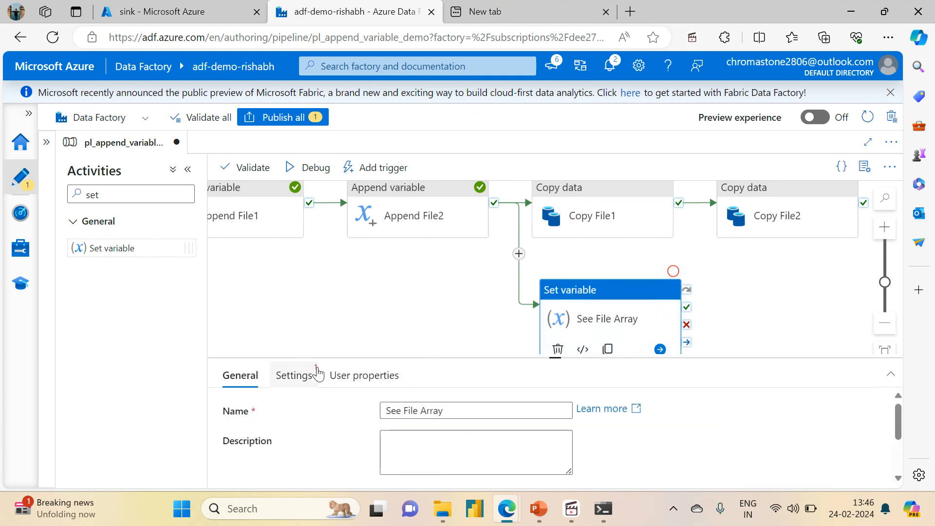
# Create a pipeline variable named dummy_file_array of type Array from the See File Array activity's settings.
pyautogui.click(293, 381)
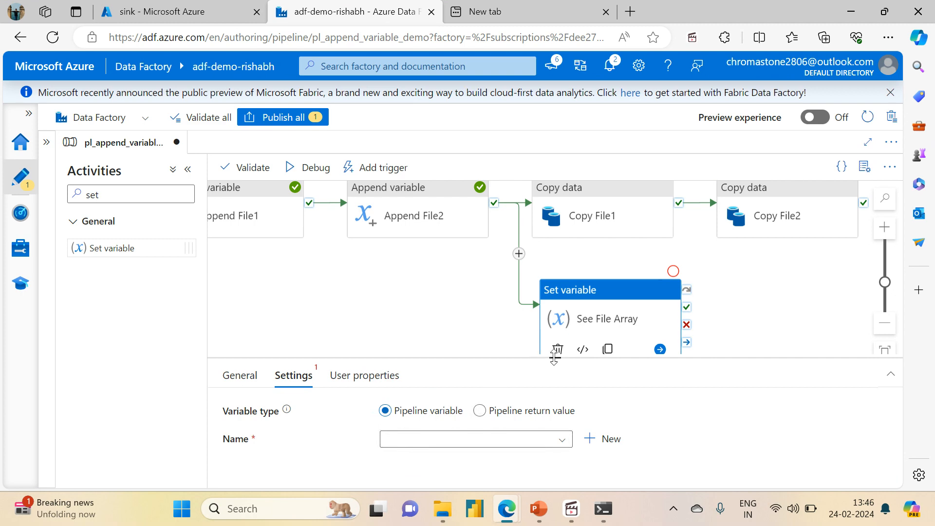
pyautogui.moveTo(554, 356); pyautogui.dragTo(546, 301)
pyautogui.click(602, 385)
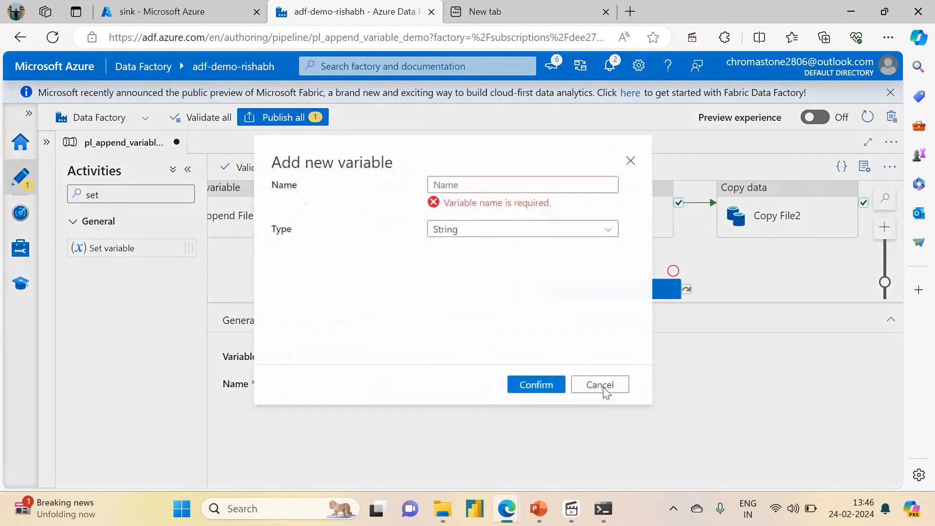
pyautogui.click(504, 190)
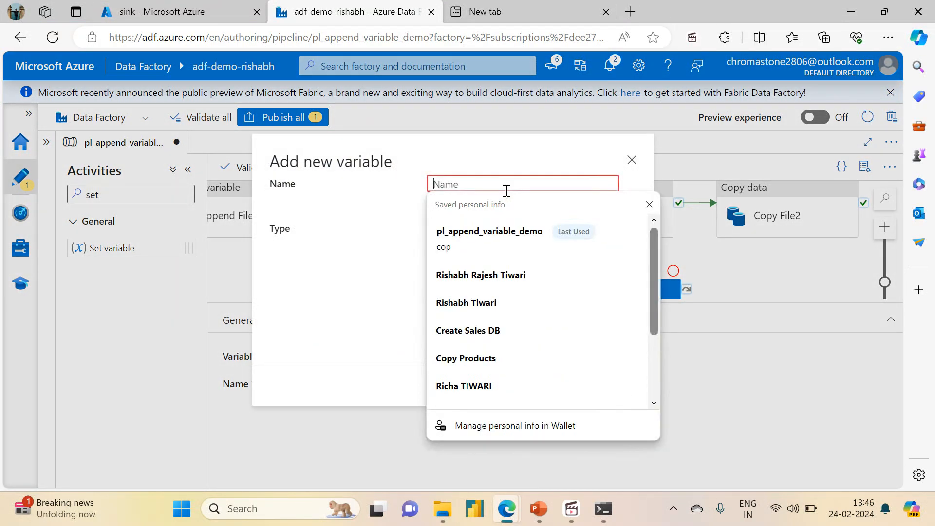
pyautogui.write('variab')
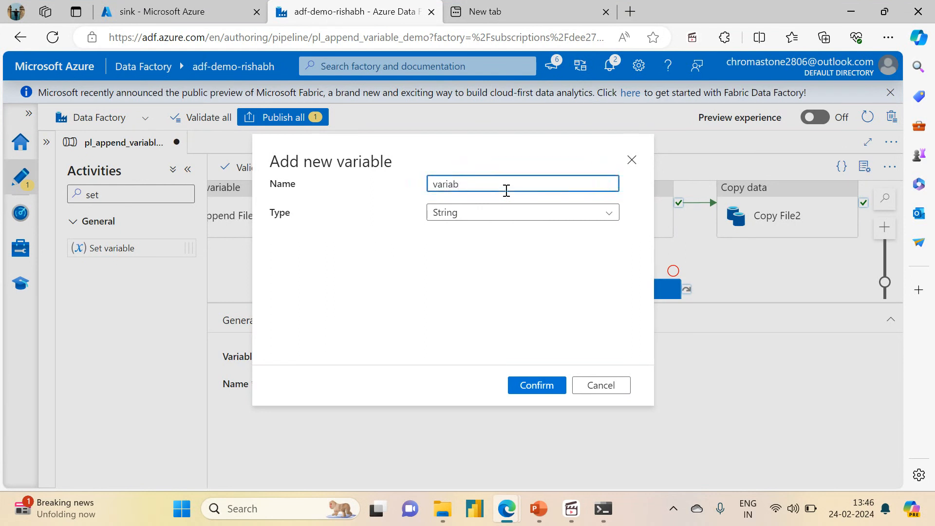
pyautogui.press('BackSpace')
pyautogui.press('BackSpace')
pyautogui.press('BackSpace')
pyautogui.press('BackSpace')
pyautogui.write('dummy_file_array')
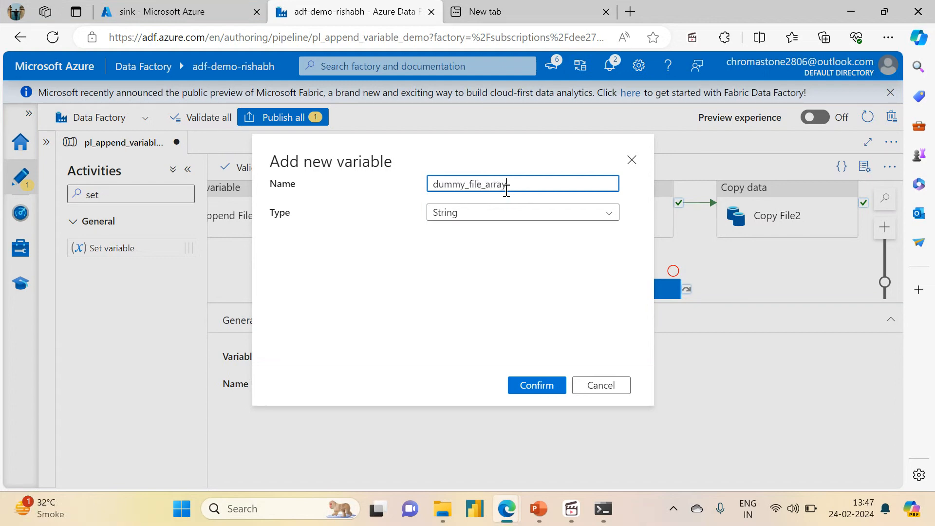
pyautogui.click(475, 217)
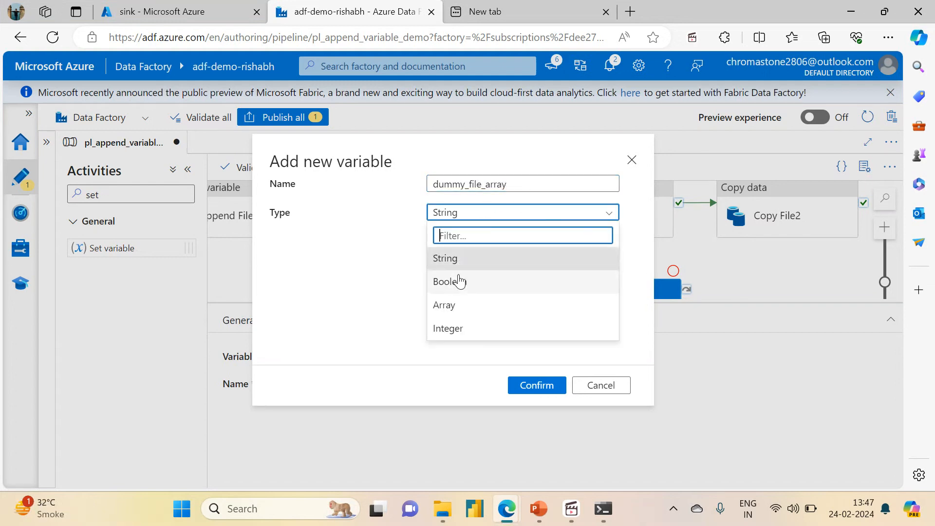
pyautogui.click(453, 305)
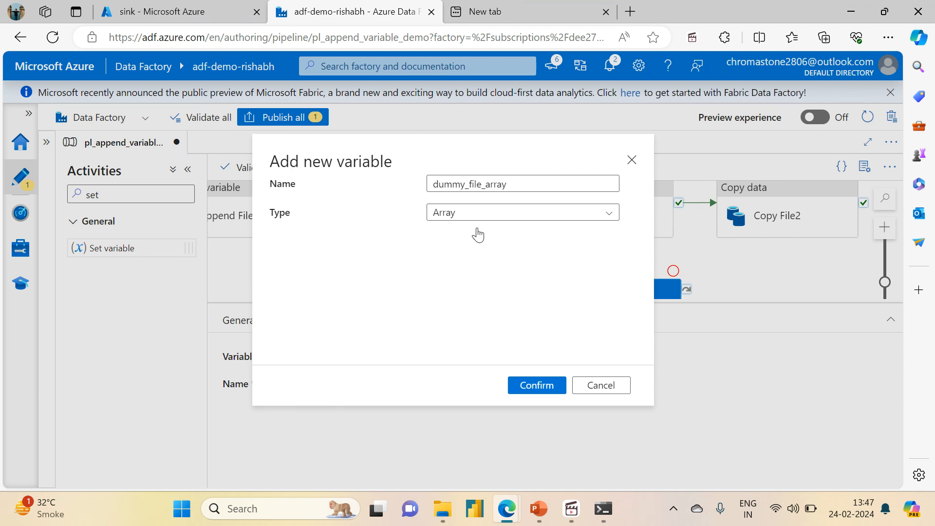
pyautogui.click(548, 389)
pyautogui.click(454, 430)
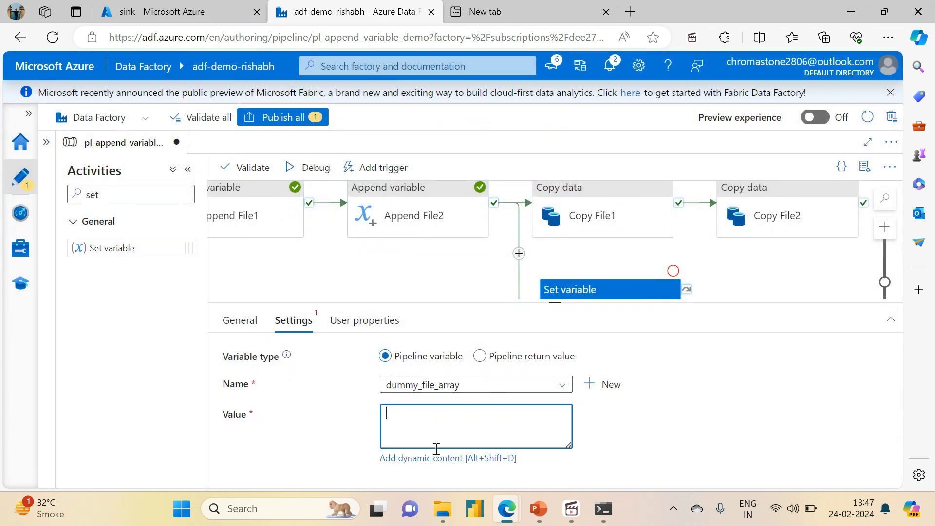
pyautogui.click(432, 458)
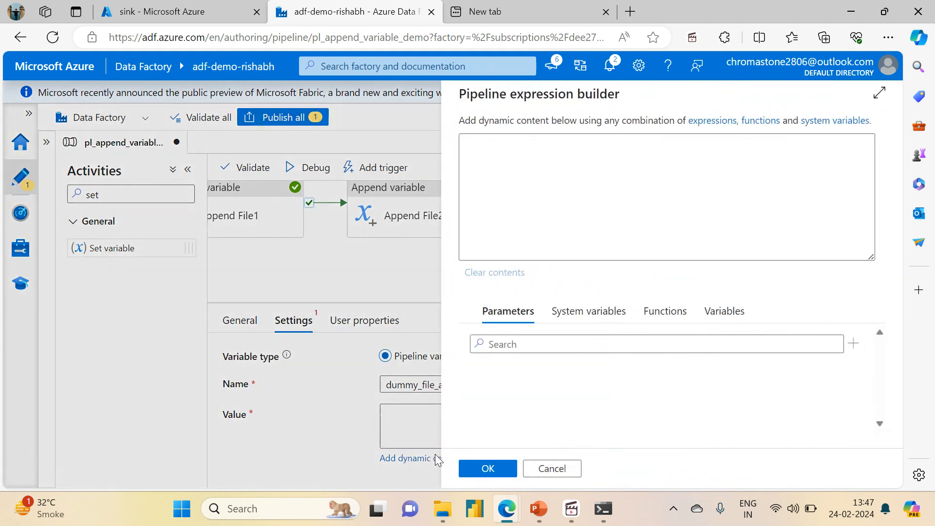
pyautogui.click(723, 312)
pyautogui.click(503, 407)
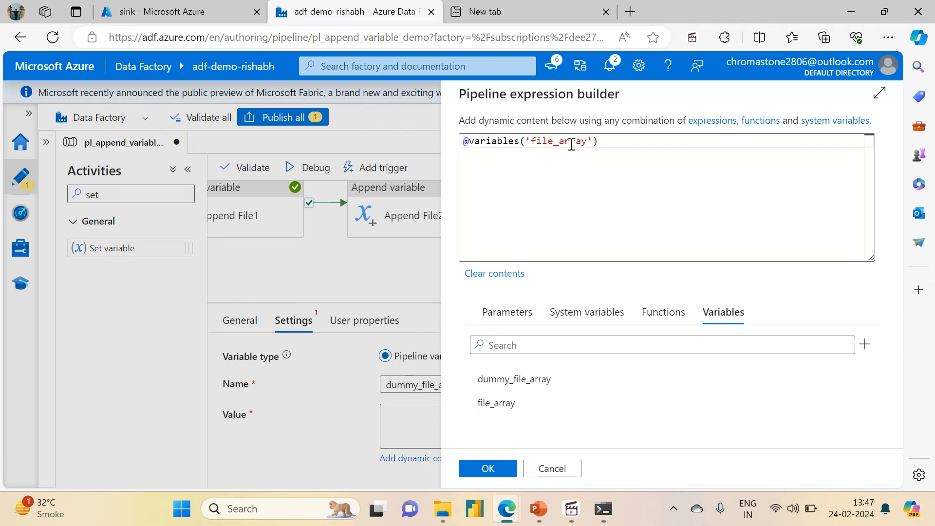
pyautogui.click(487, 474)
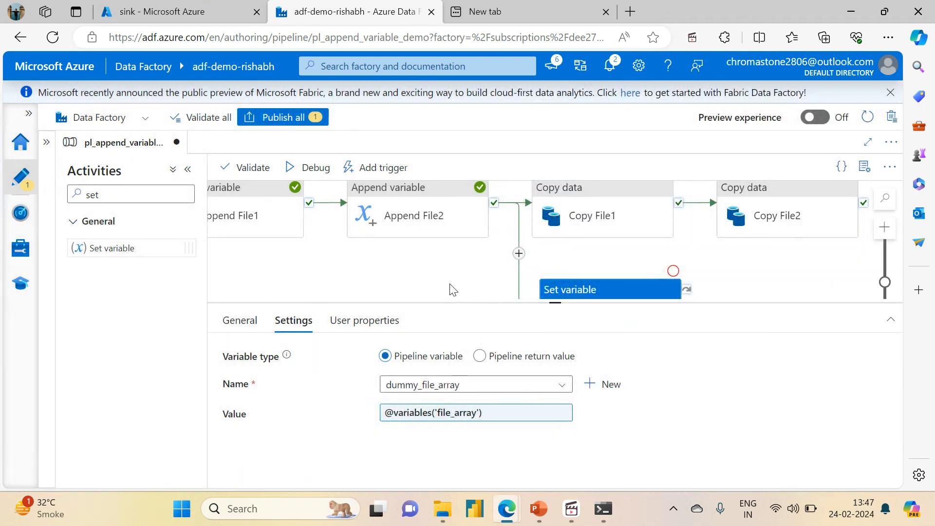
pyautogui.click(275, 117)
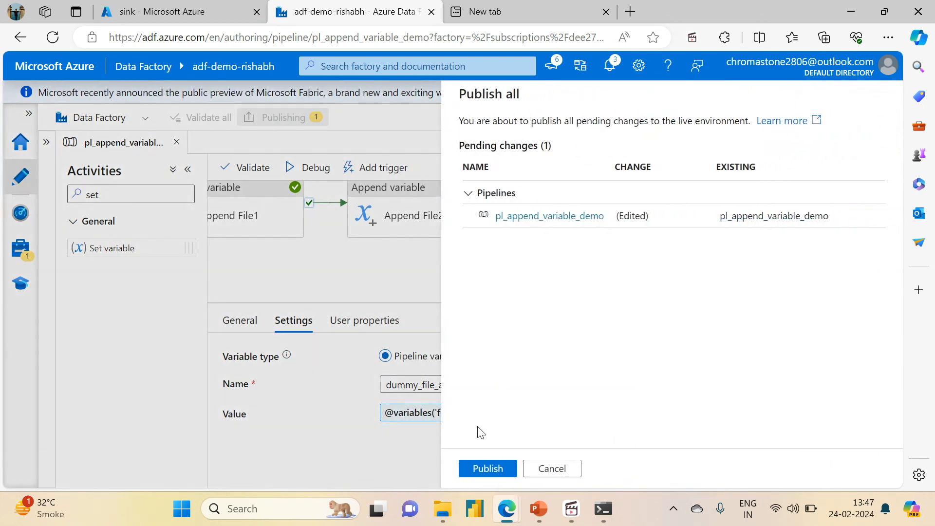
pyautogui.click(487, 468)
# Switch to the Azure portal's sink container and delete the variable_output folder.
pyautogui.click(175, 11)
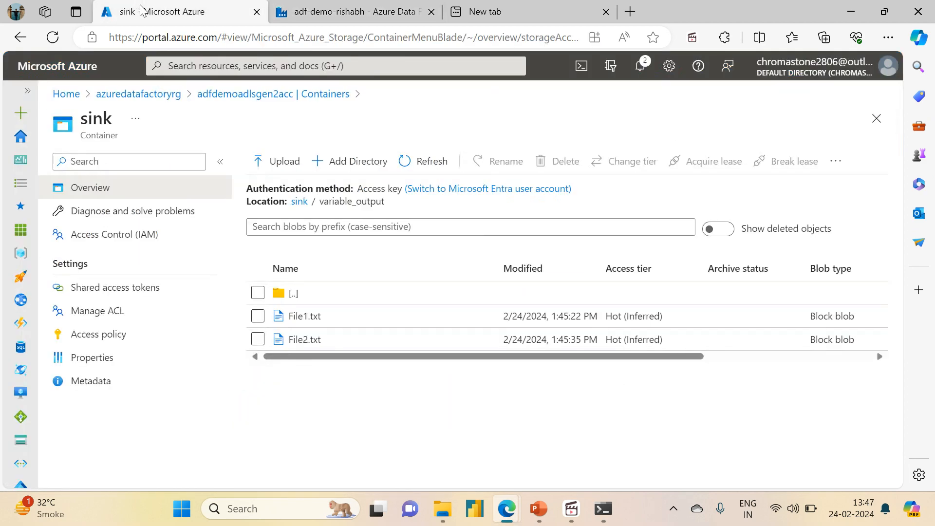
pyautogui.click(297, 201)
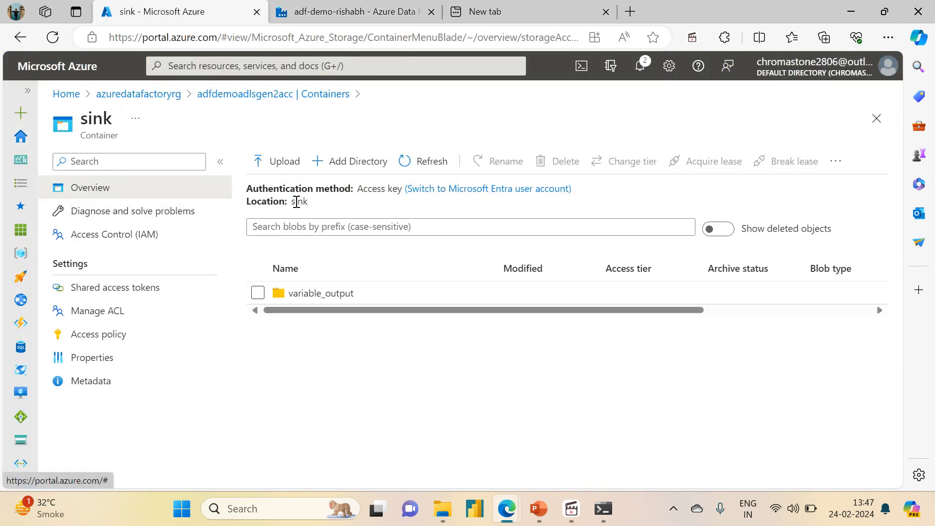
pyautogui.click(257, 292)
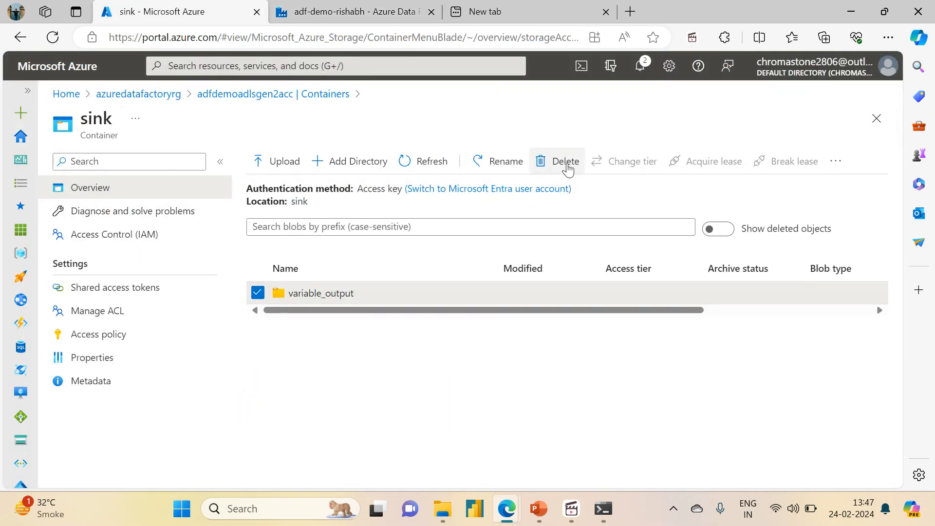
pyautogui.click(566, 167)
pyautogui.click(281, 264)
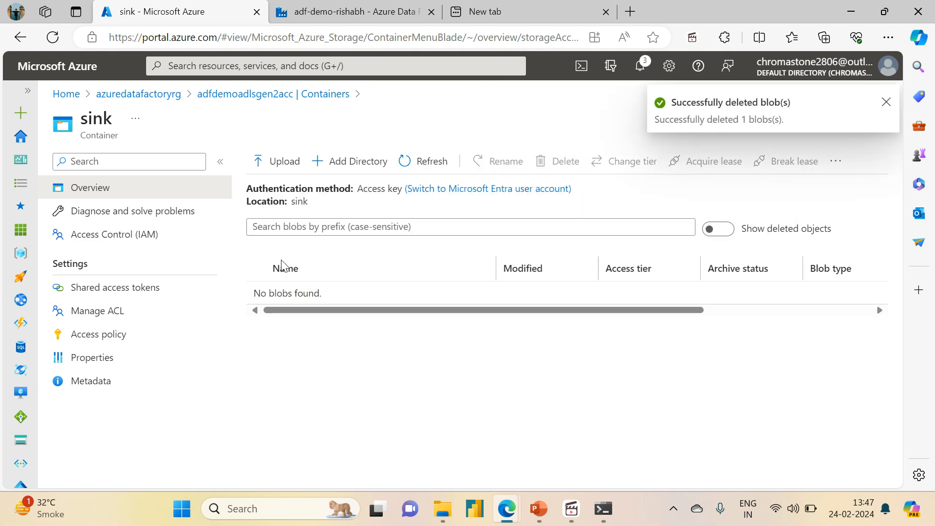
# Return to Data Factory, check the pipeline's variables and trigger a run of the published pipeline now.
pyautogui.click(380, 17)
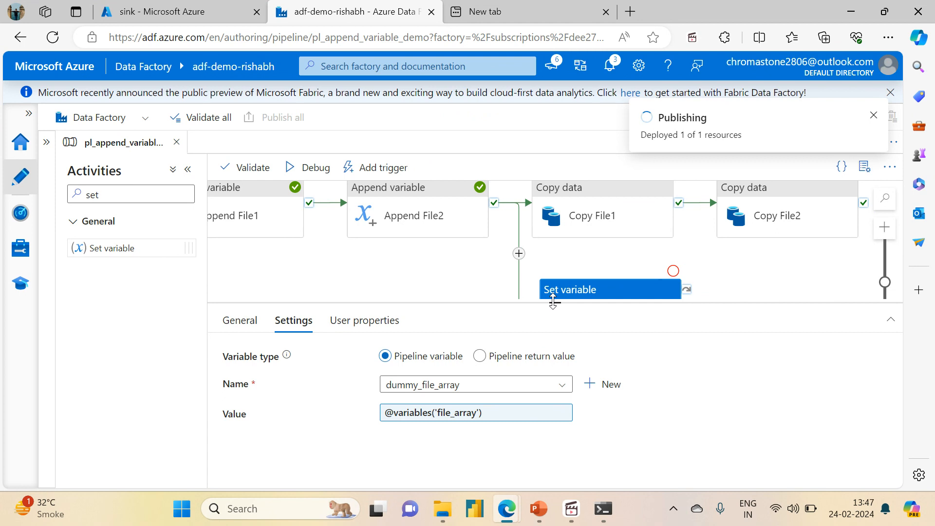
pyautogui.moveTo(553, 302); pyautogui.dragTo(555, 269)
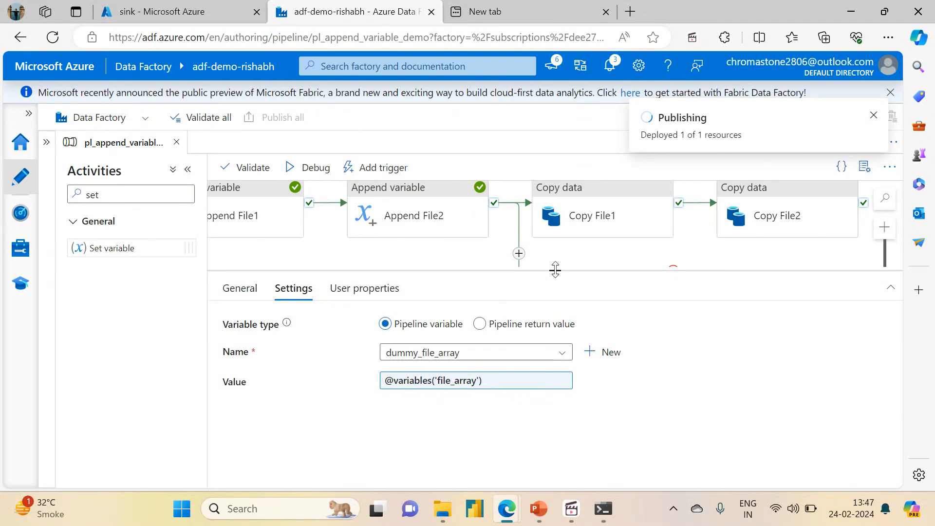
pyautogui.moveTo(555, 270); pyautogui.dragTo(555, 357)
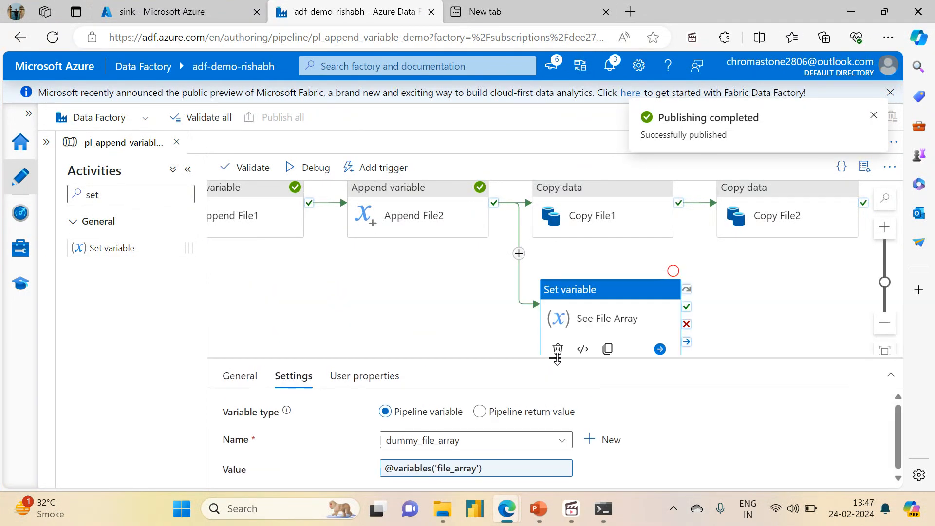
pyautogui.click(442, 298)
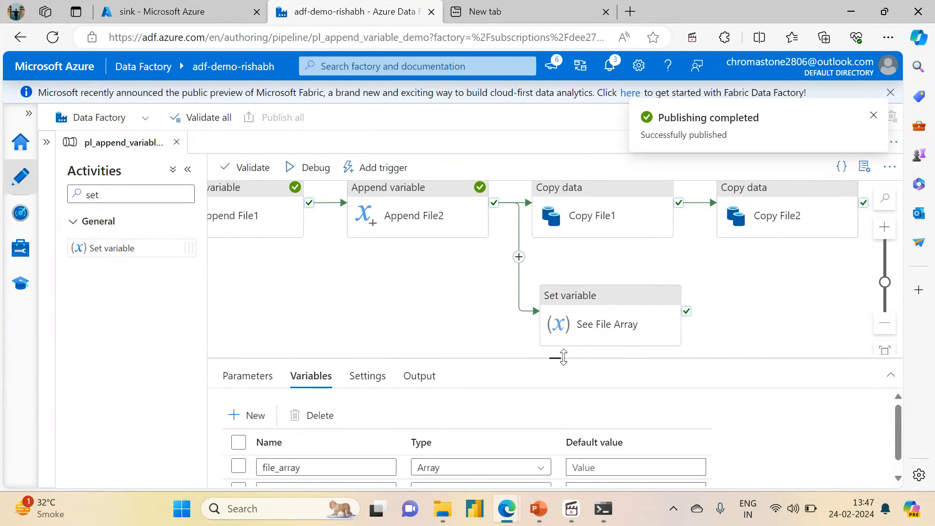
pyautogui.moveTo(555, 357); pyautogui.dragTo(555, 302)
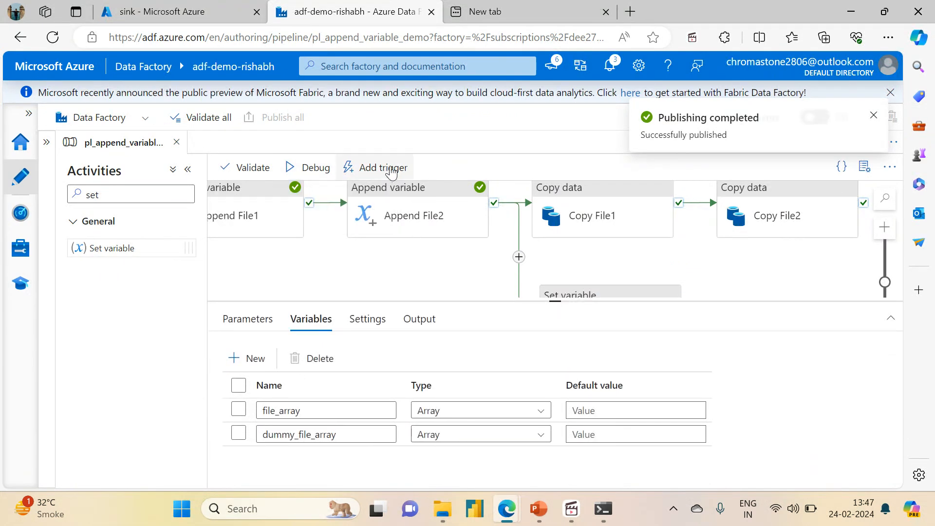
pyautogui.click(374, 167)
pyautogui.click(382, 189)
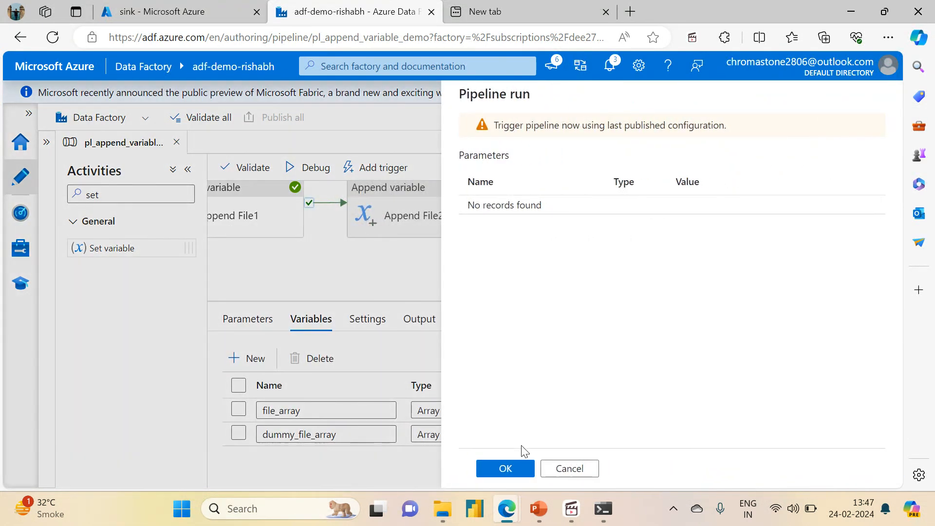
pyautogui.click(501, 468)
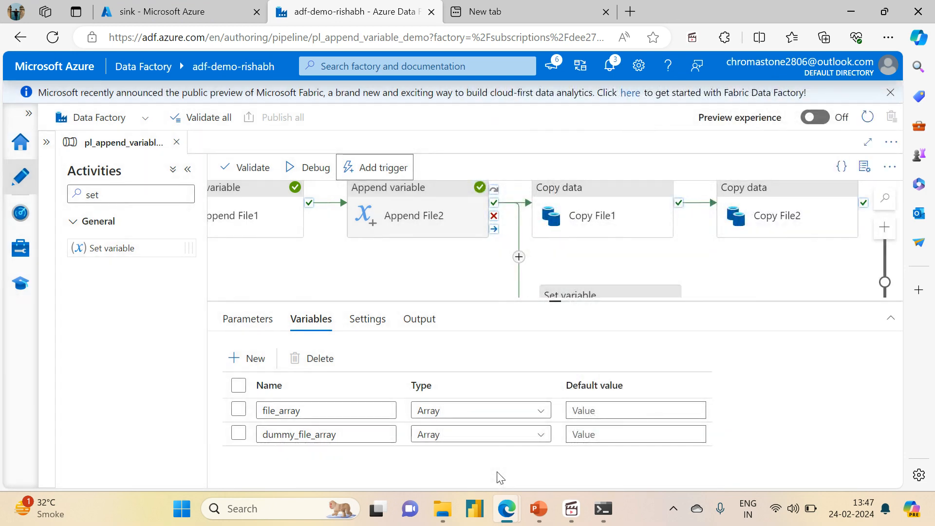
# Open the new pipeline run's activity list and inspect the array values in the See File Array output.
pyautogui.click(687, 148)
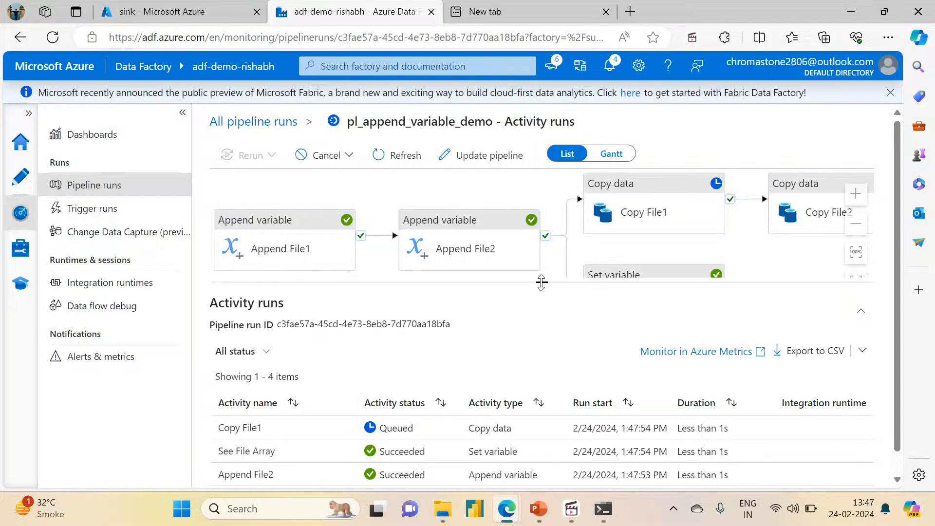
pyautogui.moveTo(542, 282); pyautogui.dragTo(542, 148)
pyautogui.click(379, 165)
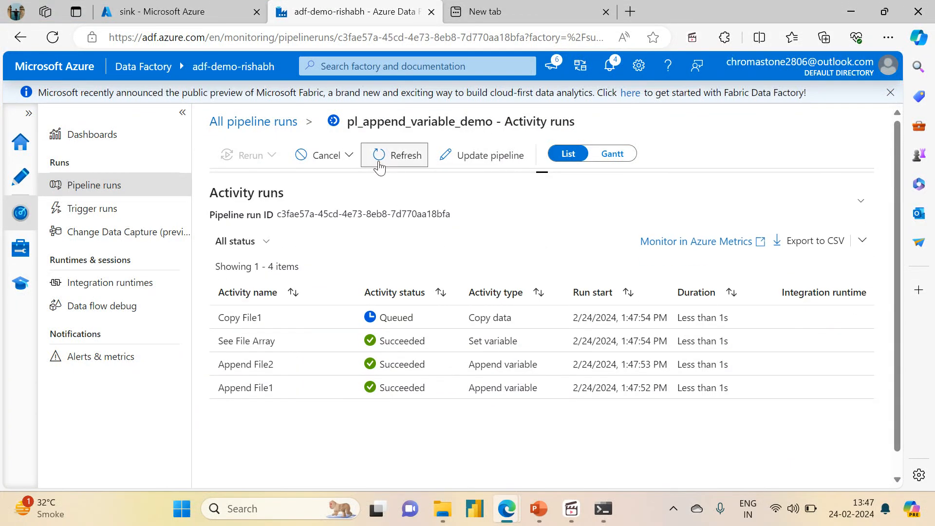
pyautogui.moveTo(287, 342)
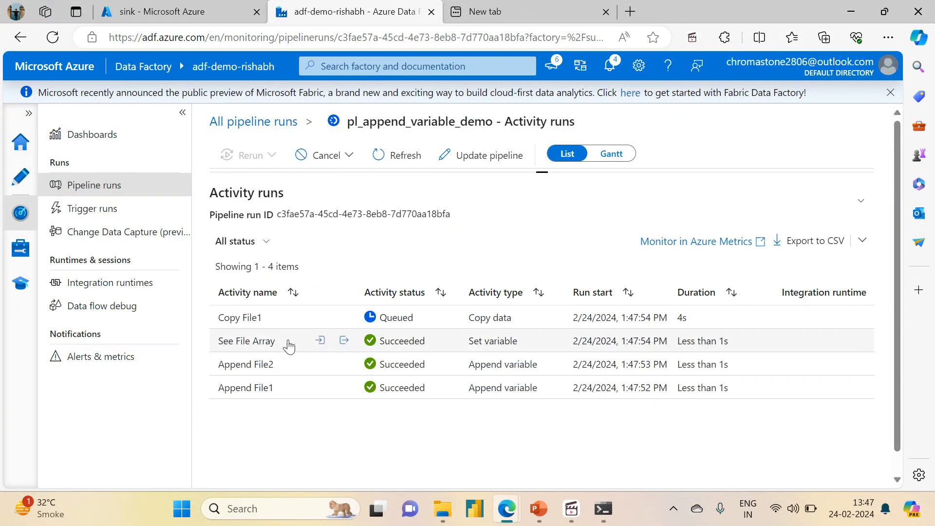
pyautogui.click(344, 342)
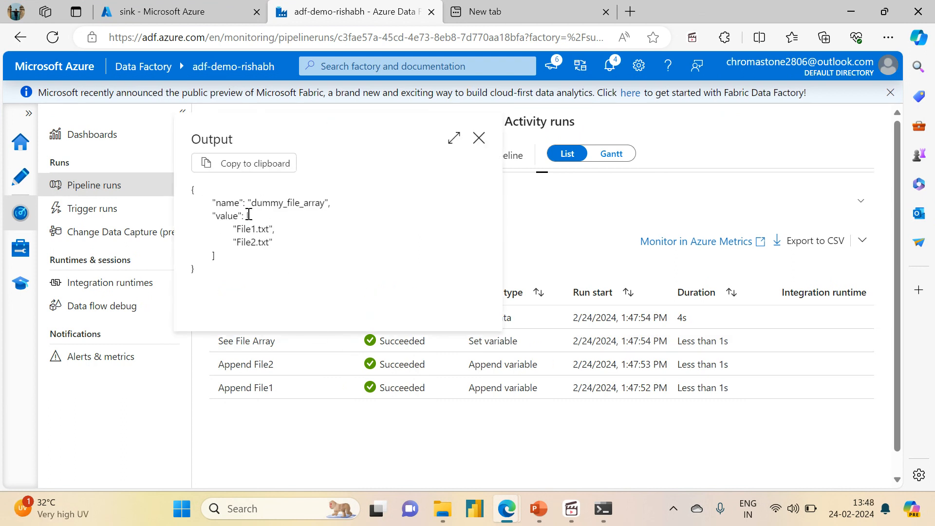
pyautogui.moveTo(248, 214); pyautogui.dragTo(276, 246)
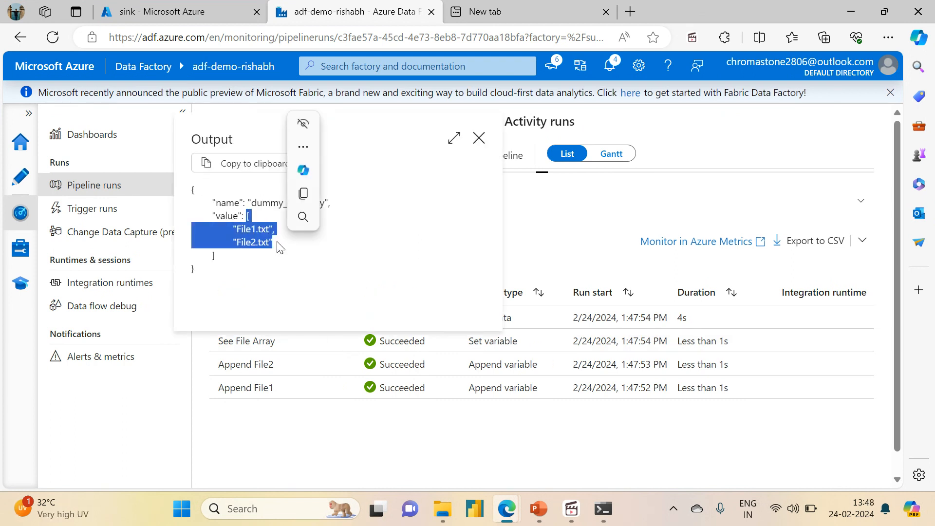
pyautogui.click(231, 220)
pyautogui.doubleClick(225, 217)
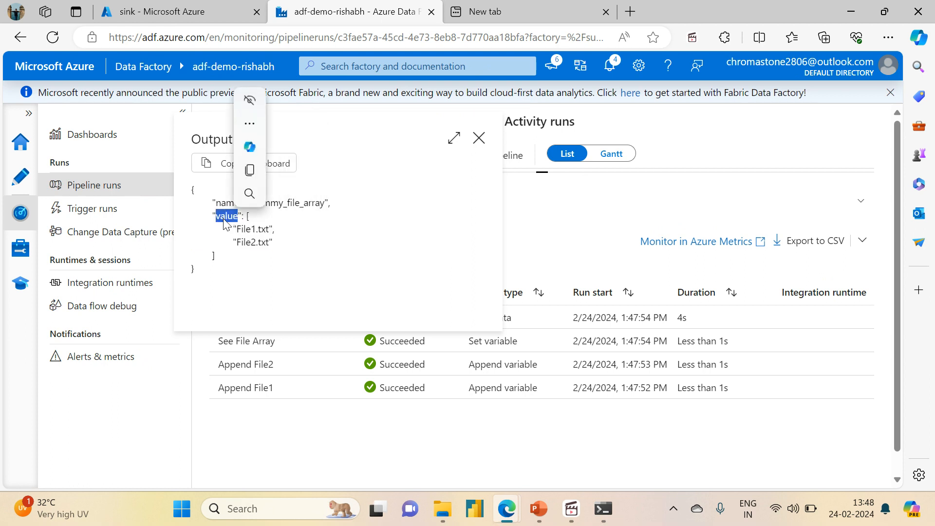
pyautogui.moveTo(244, 217); pyautogui.dragTo(227, 246)
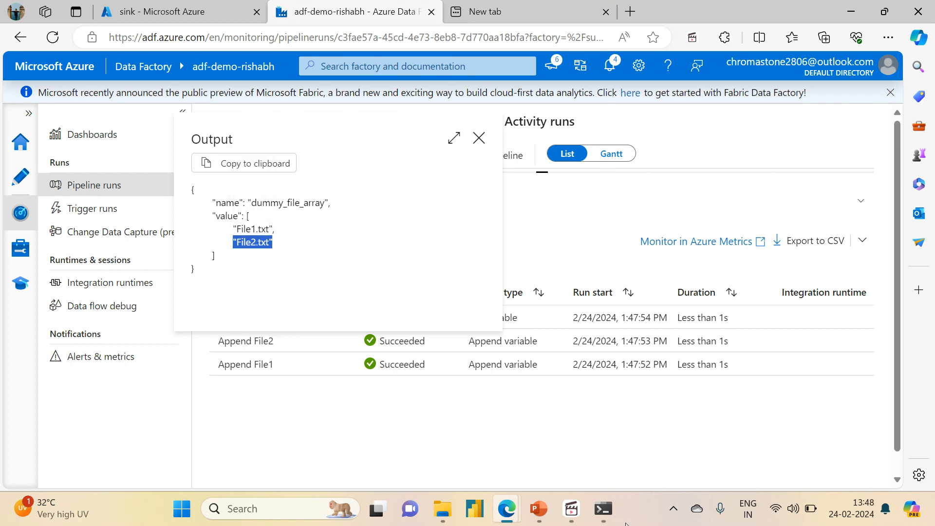
# Switch between the Python session in Command Prompt and the Data Factory output to compare the list with the file array.
pyautogui.click(604, 508)
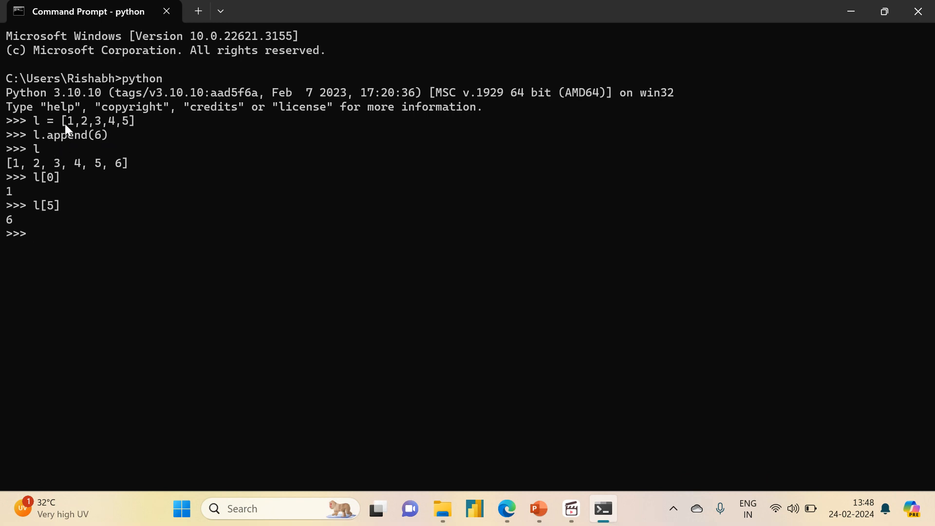
pyautogui.click(838, 9)
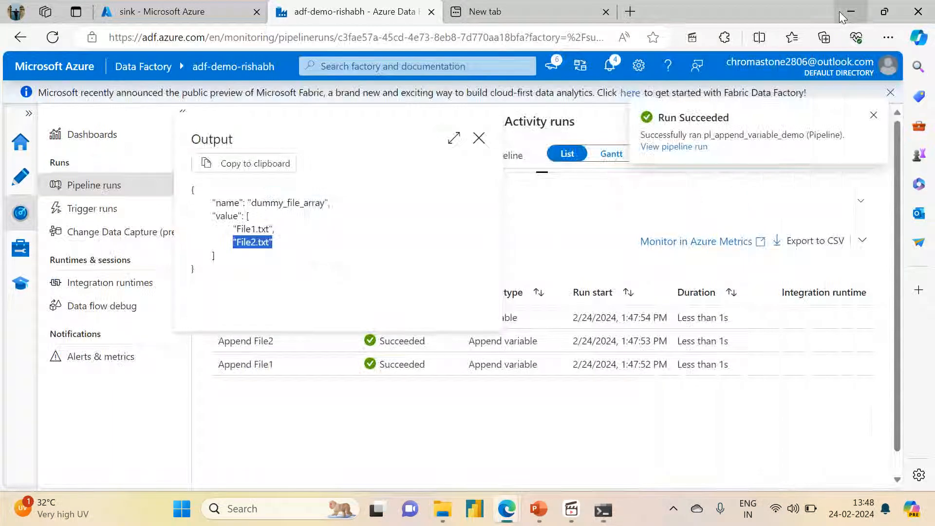
pyautogui.click(614, 504)
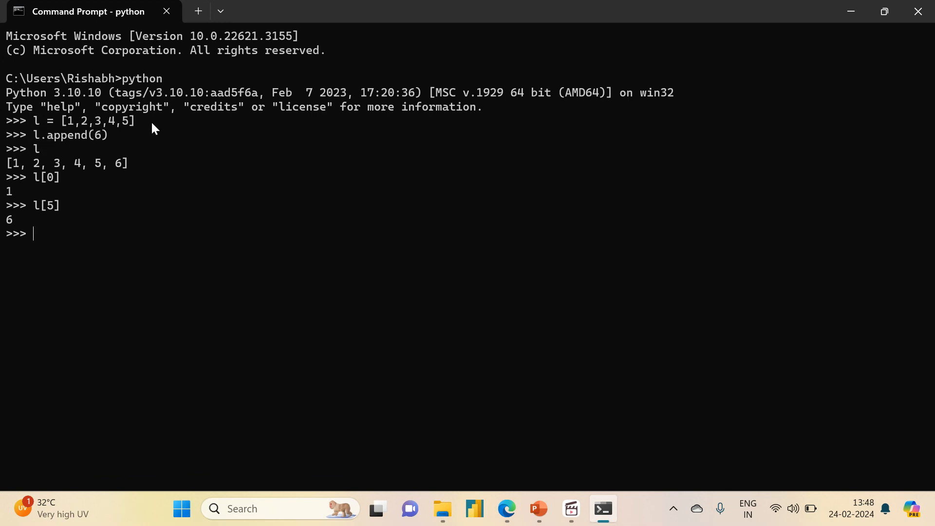
pyautogui.click(854, 7)
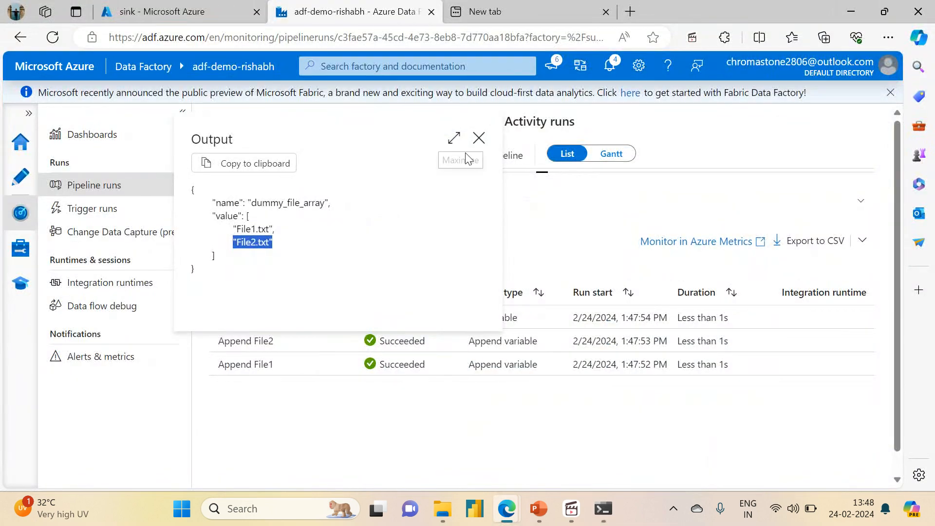
pyautogui.click(490, 265)
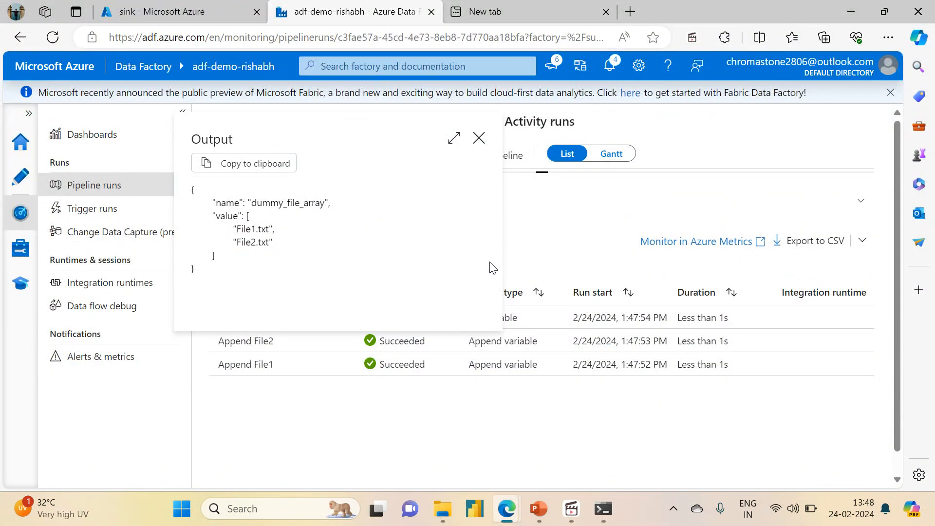
# Close the See File Array output and enlarge the run's activity diagram for review.
pyautogui.click(479, 138)
pyautogui.moveTo(538, 171); pyautogui.dragTo(542, 341)
pyautogui.moveTo(421, 299); pyautogui.dragTo(371, 305)
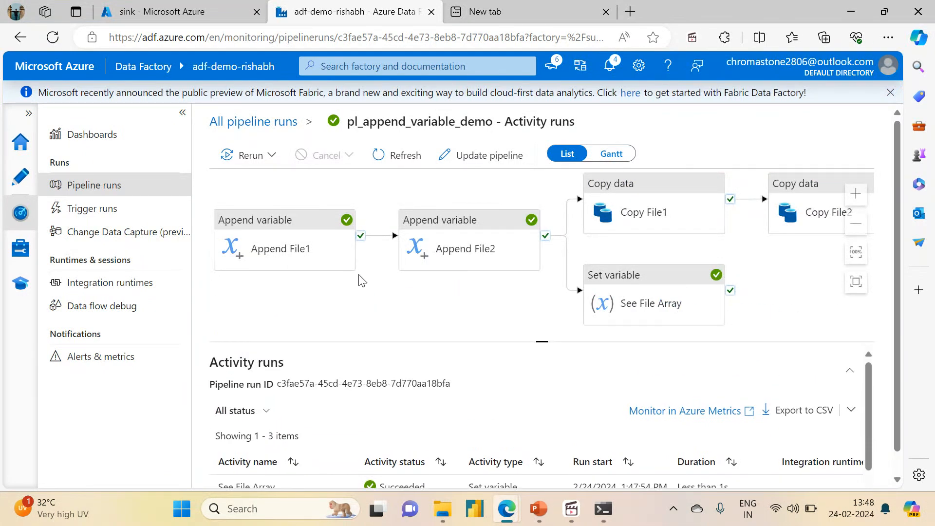
# Return to authoring pl_append_variable_demo and collapse the resource and activity lists to view the whole pipeline.
pyautogui.click(14, 180)
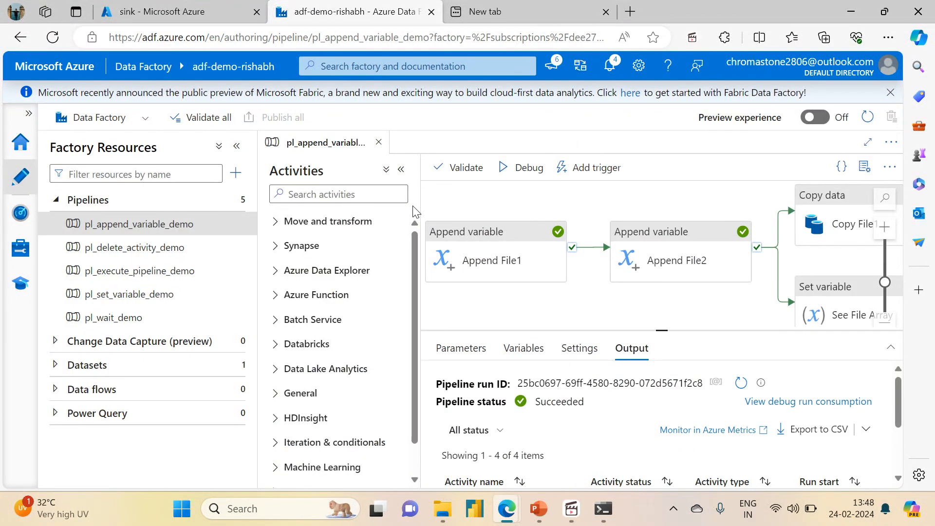
pyautogui.click(401, 169)
pyautogui.click(237, 146)
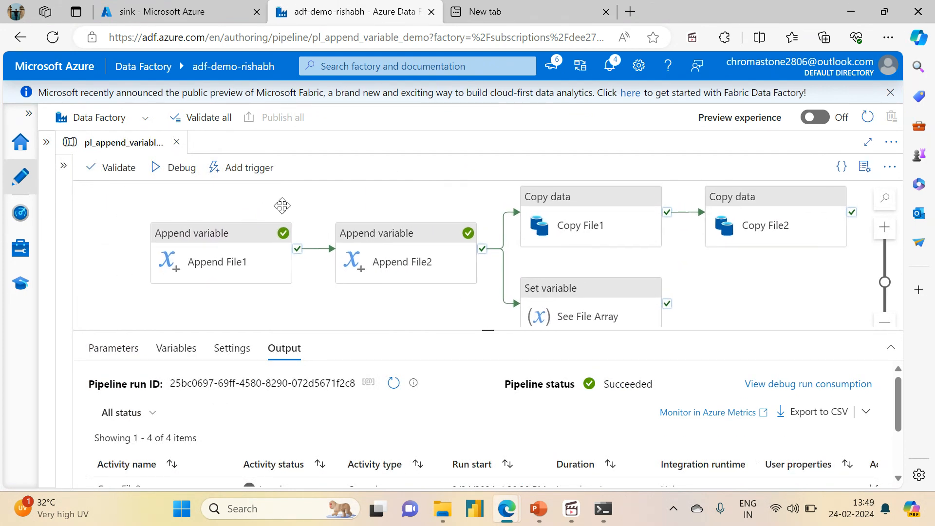
pyautogui.moveTo(479, 329)
pyautogui.mouseDown()
pyautogui.moveTo(455, 223)
pyautogui.moveTo(497, 247)
pyautogui.moveTo(494, 331)
pyautogui.mouseUp()
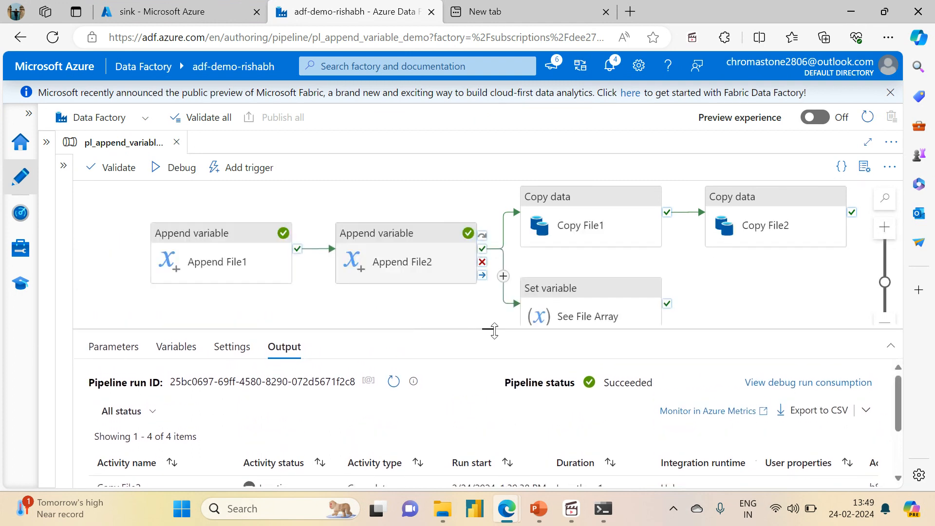